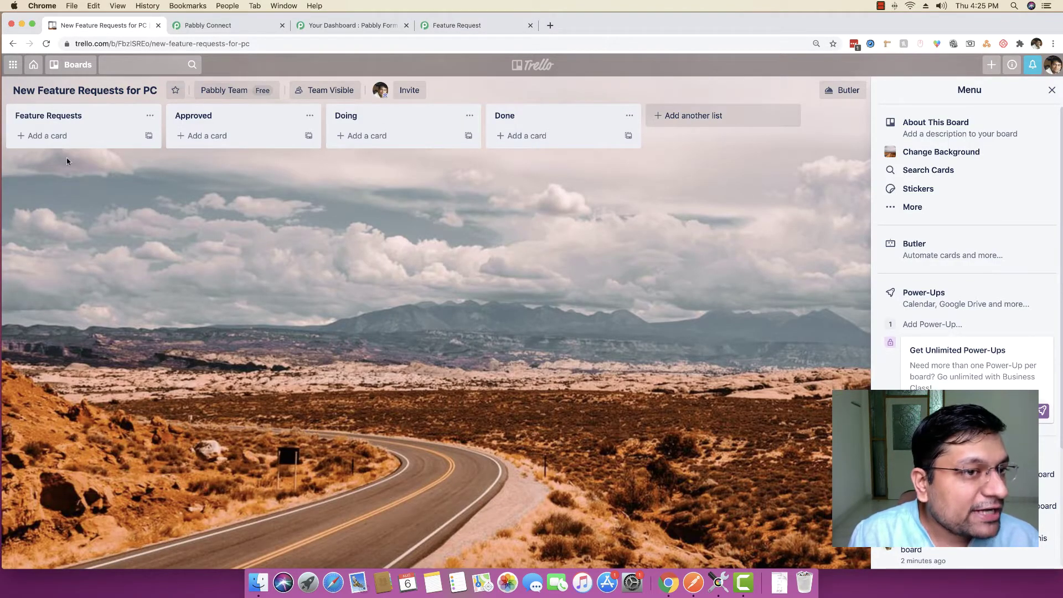
Review the empty New Feature Requests for PC board and the Request a new feature form's request field
click(388, 25)
click(478, 26)
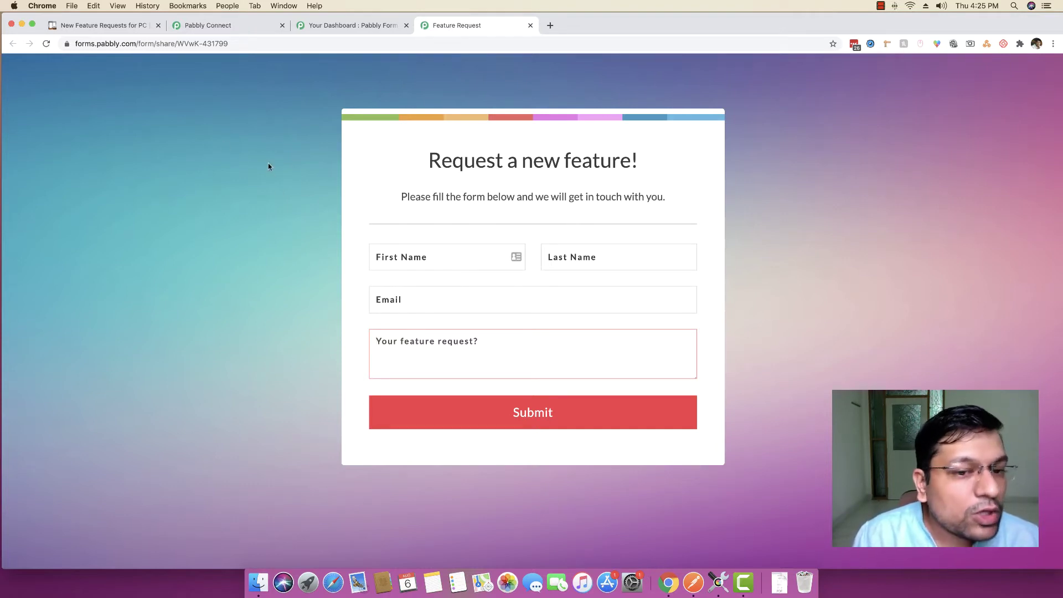
click(683, 374)
click(69, 28)
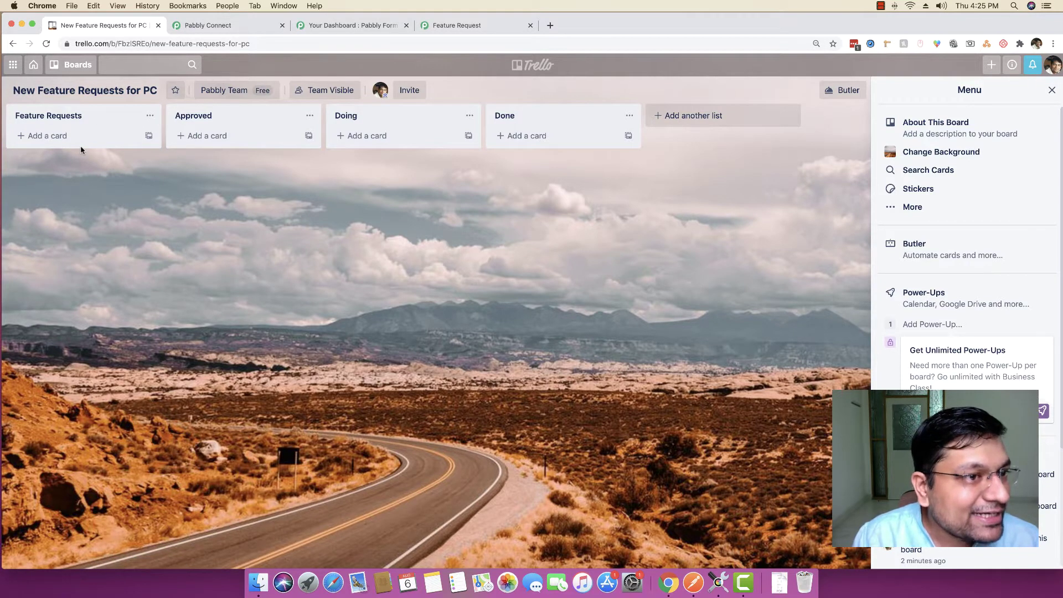
click(457, 25)
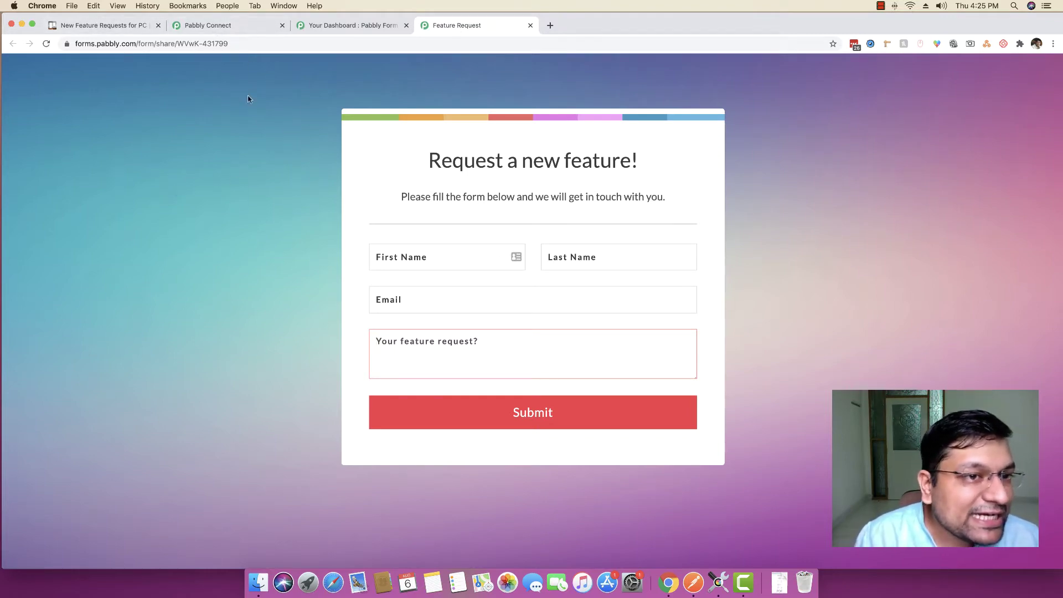
click(227, 28)
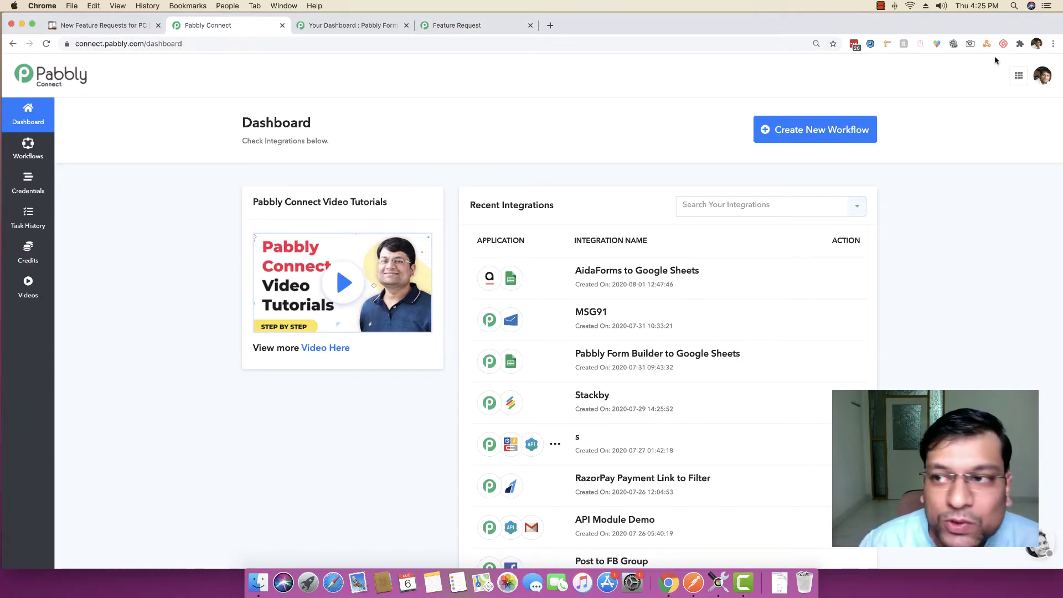
Zoom the browser page to 125%
click(1054, 43)
click(1017, 157)
click(1018, 157)
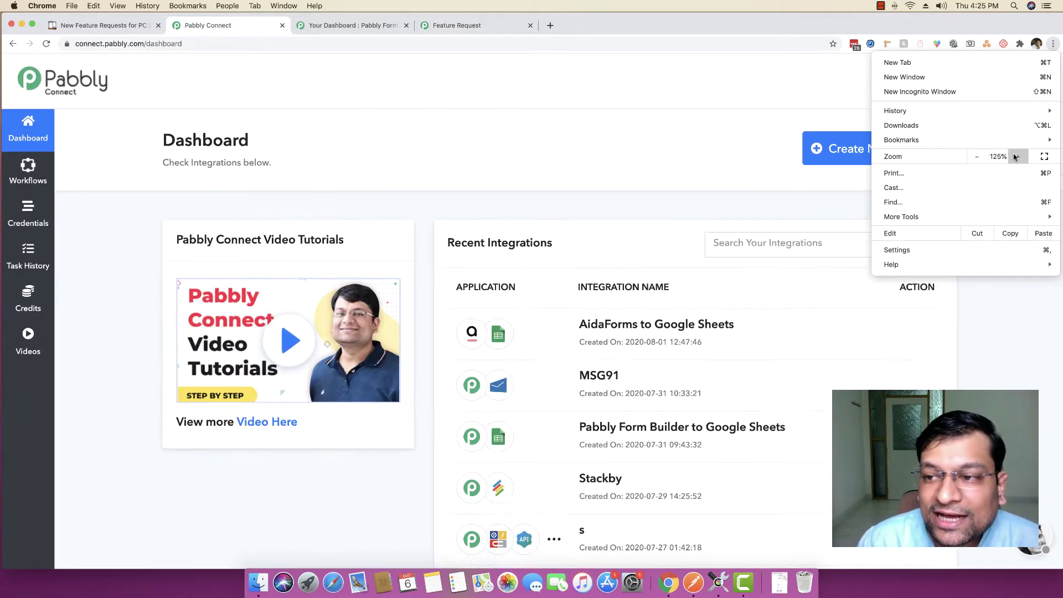
click(566, 133)
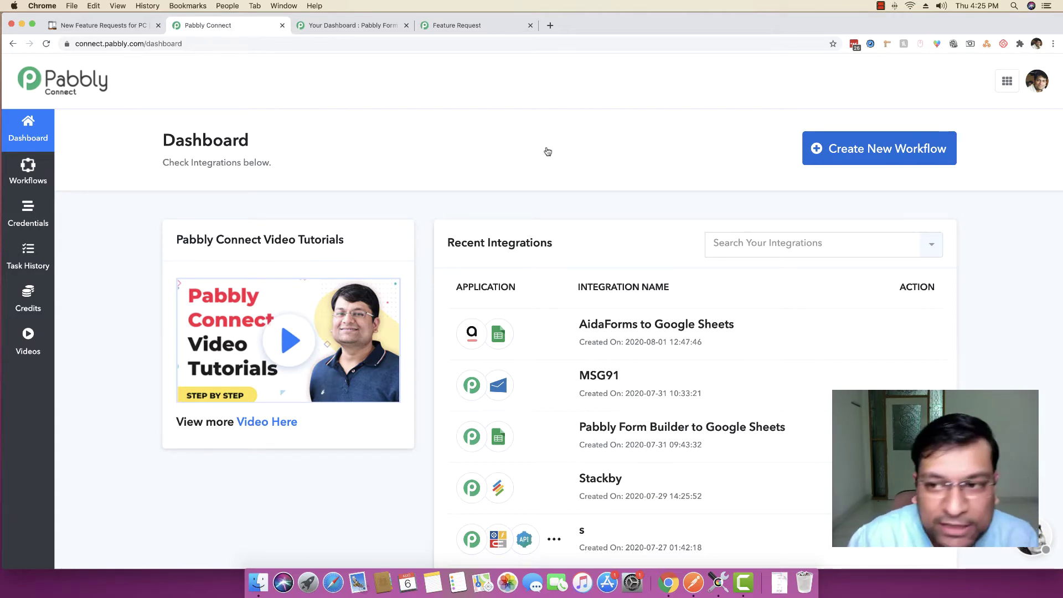
Start a new workflow and name it 'PFB to Trello List'
click(874, 153)
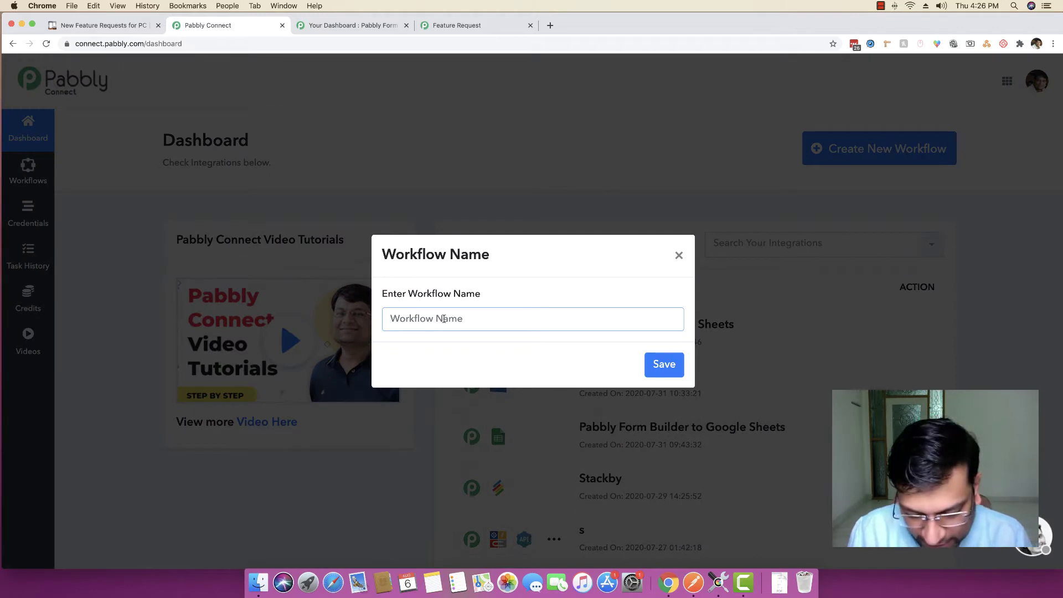
text(PFB)
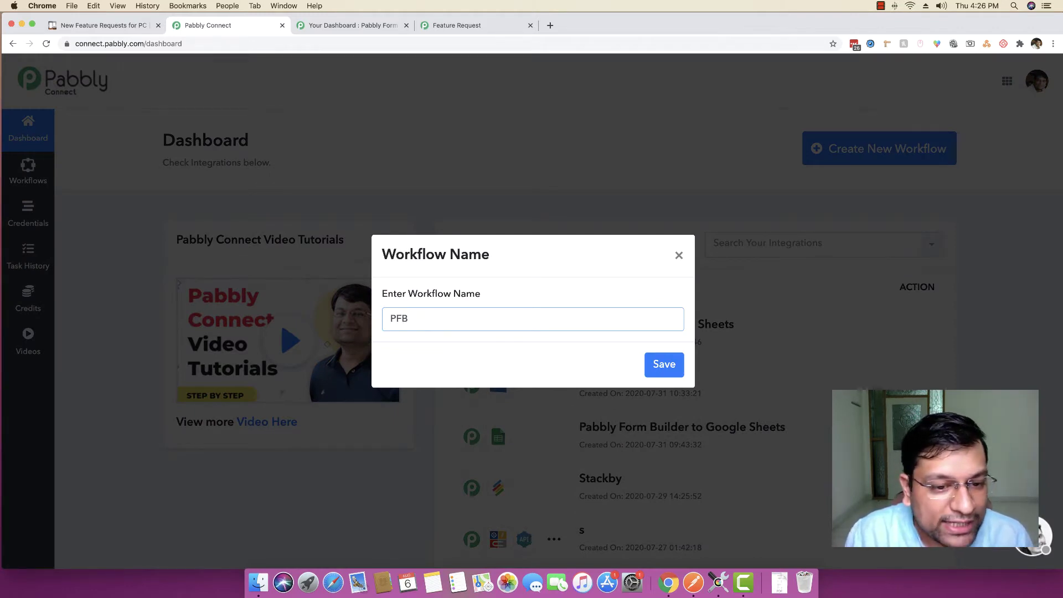
text( to Tre)
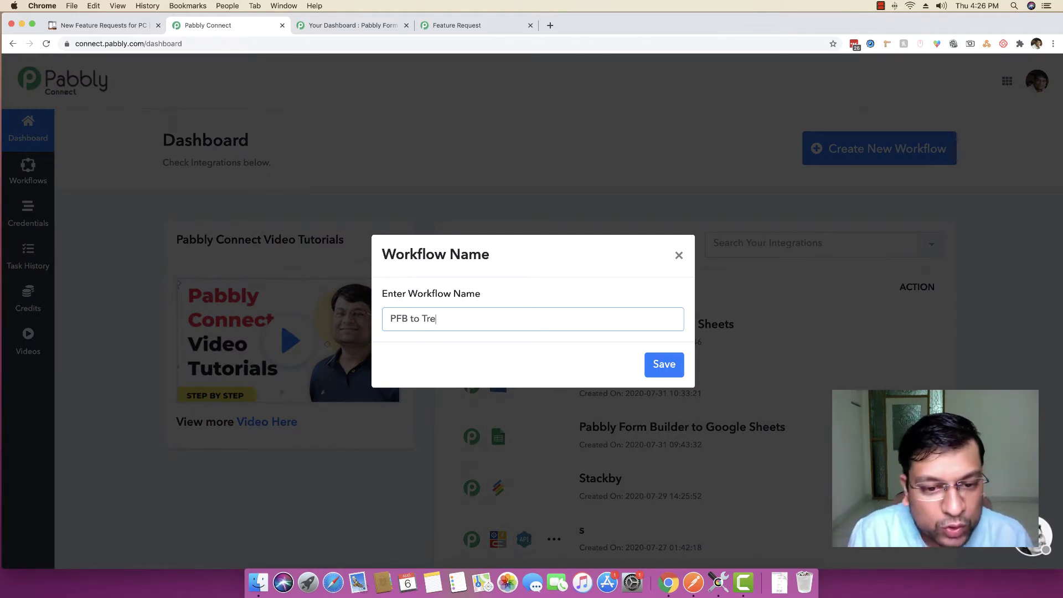
text(llo )
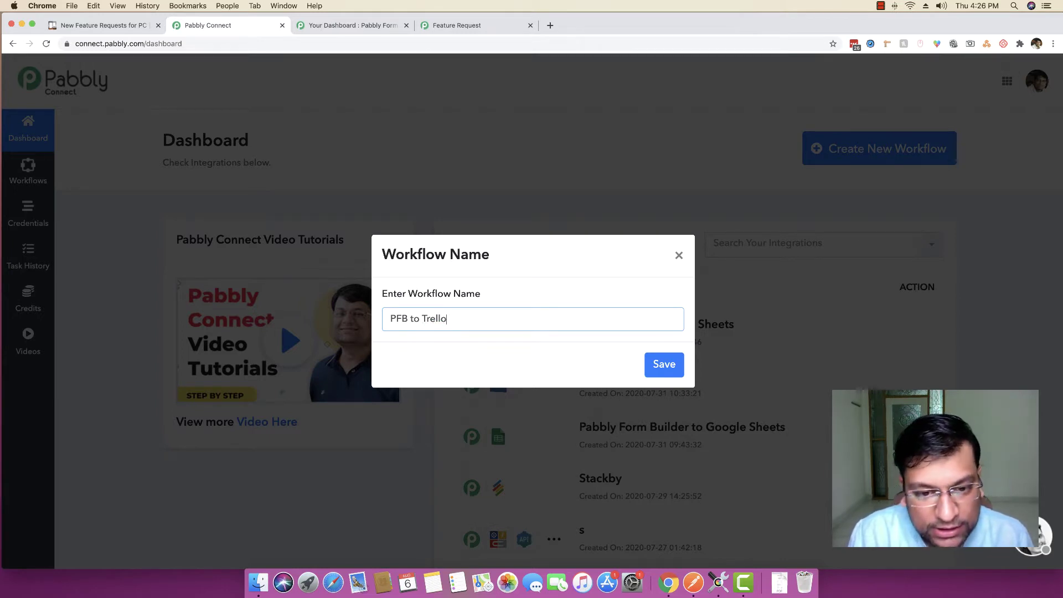
text(Tocle)
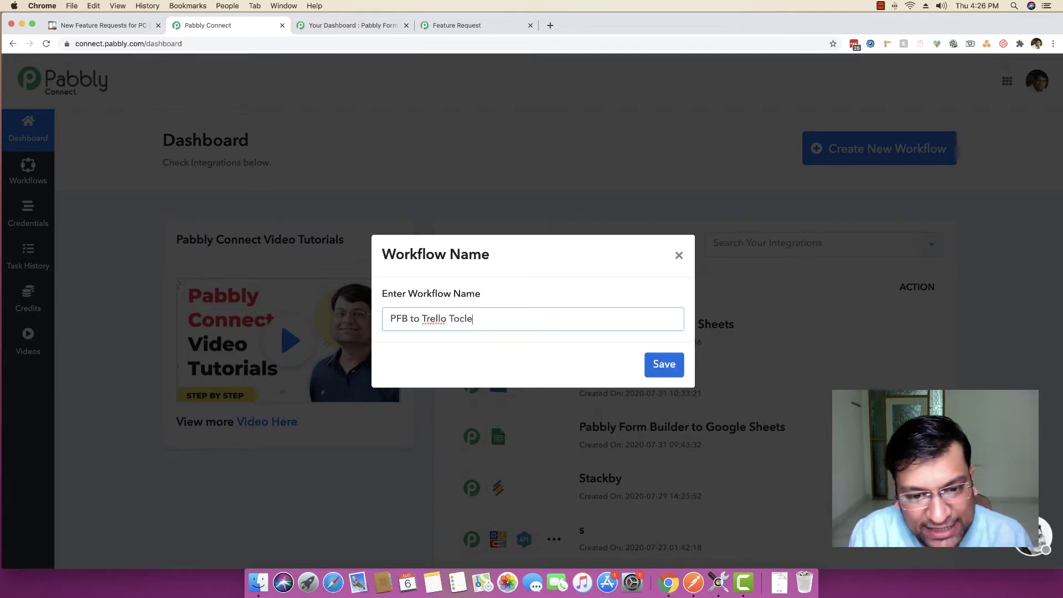
key(BackSpace)
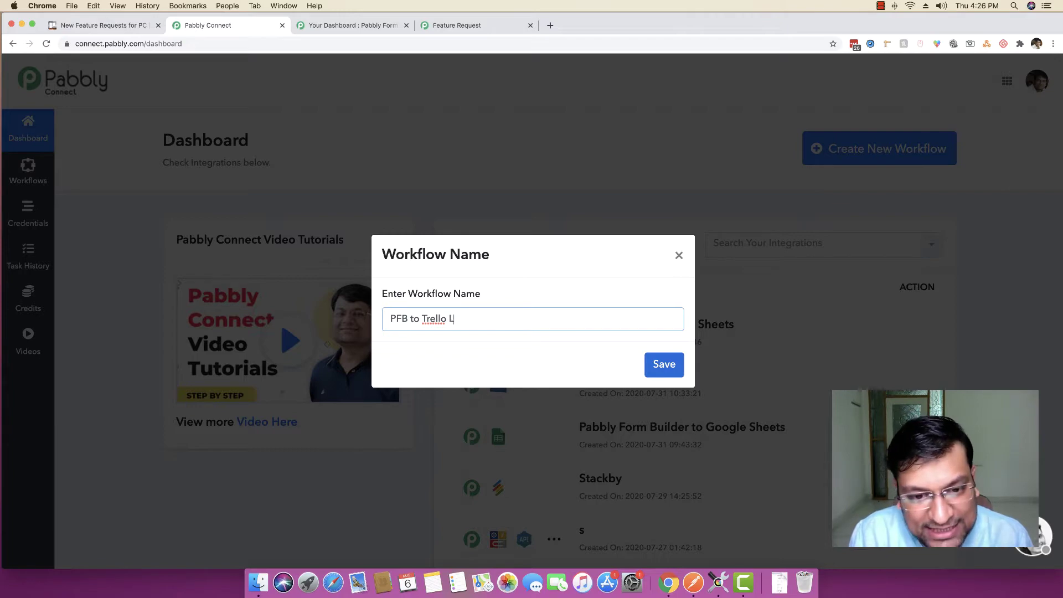
click(671, 365)
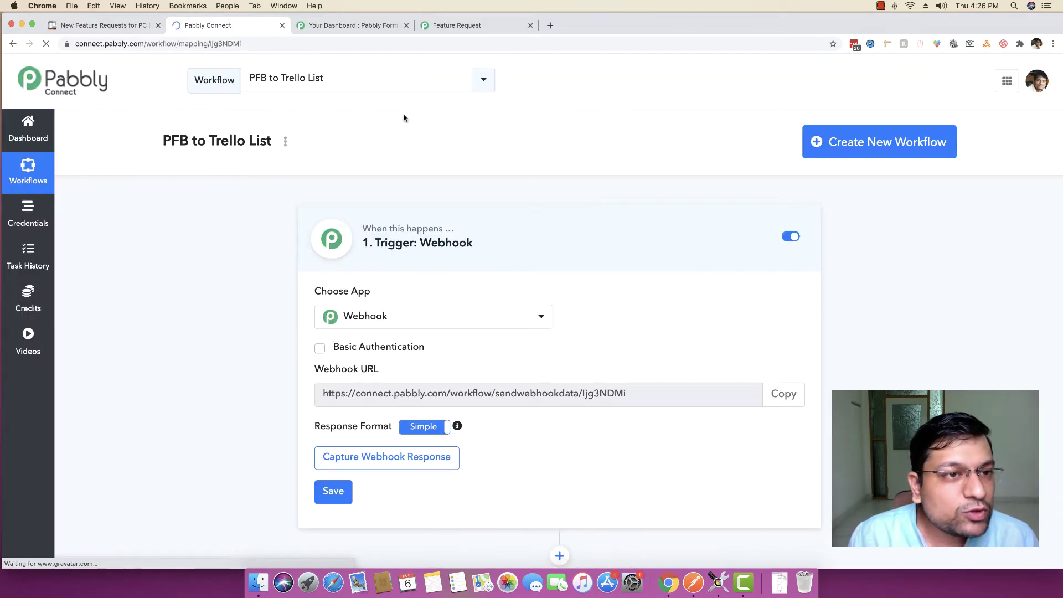
Glance at the trigger app list, then the Feature Request form and Form Builder dashboard
scroll(141, 385, down, 2)
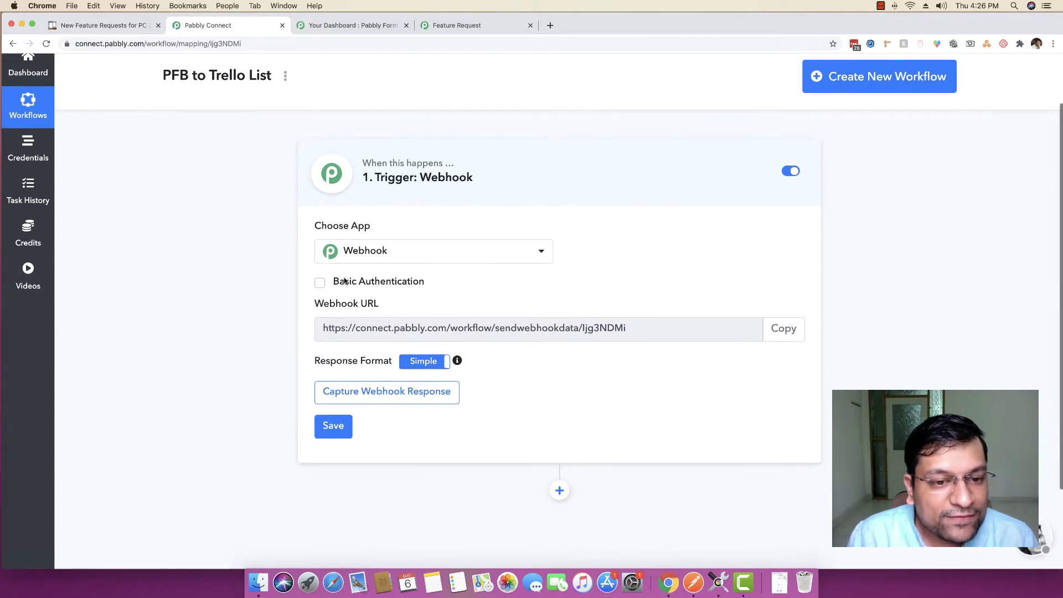
click(375, 254)
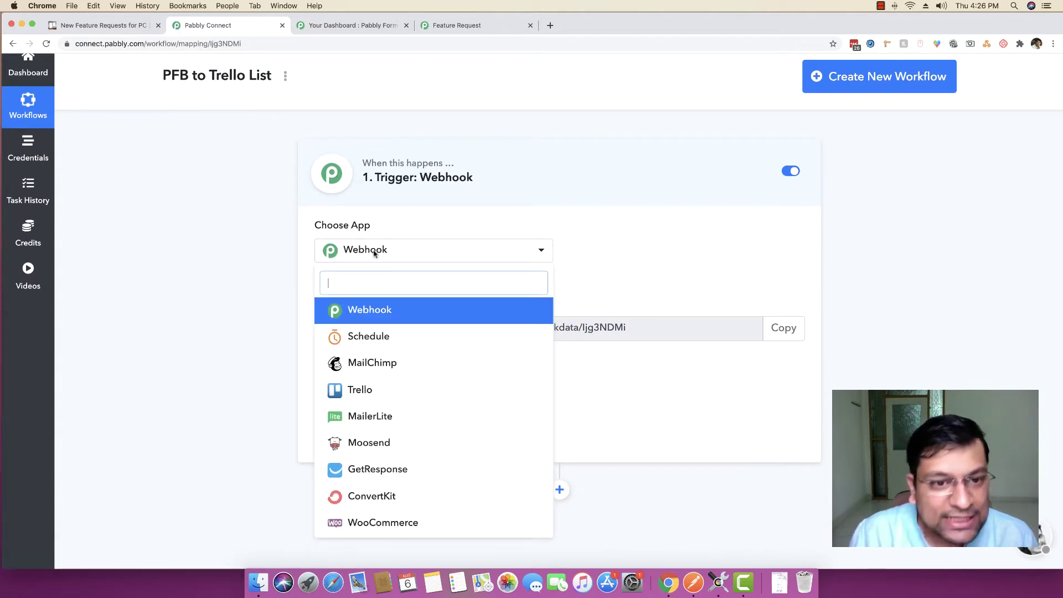
click(216, 279)
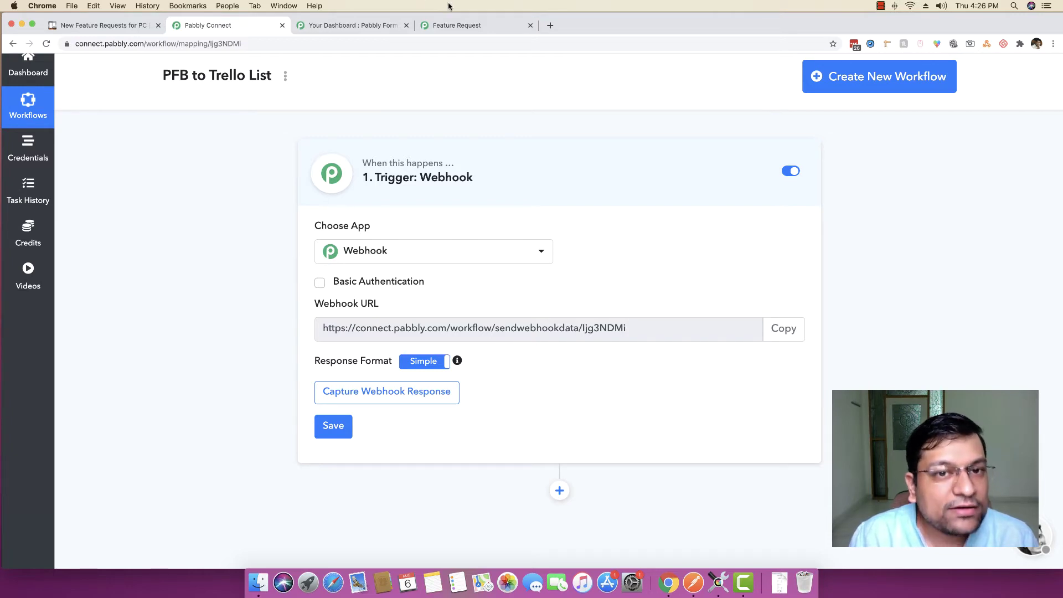
click(464, 26)
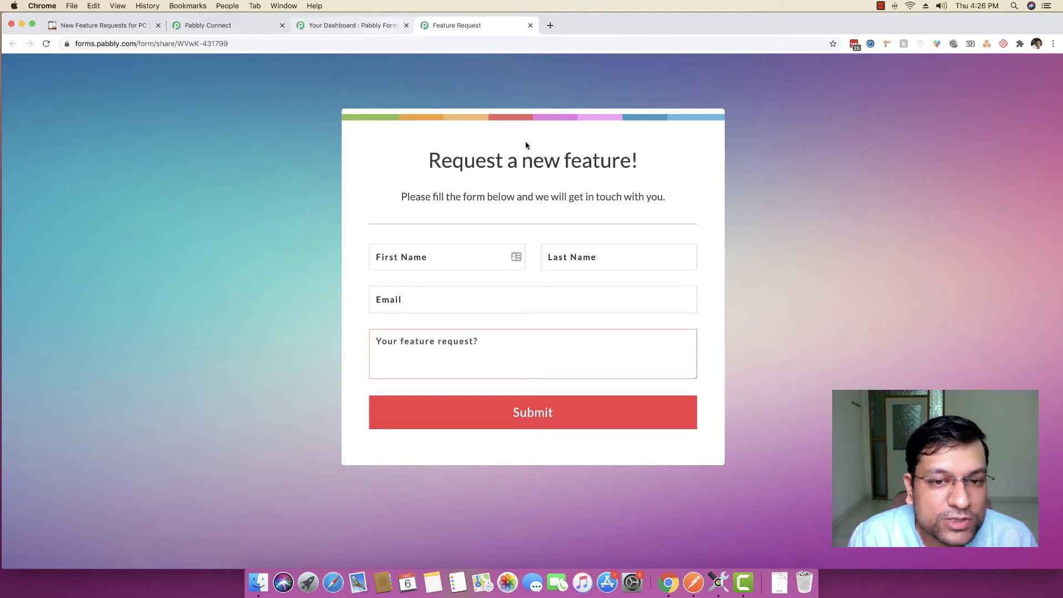
click(335, 27)
scroll(207, 196, up, 5)
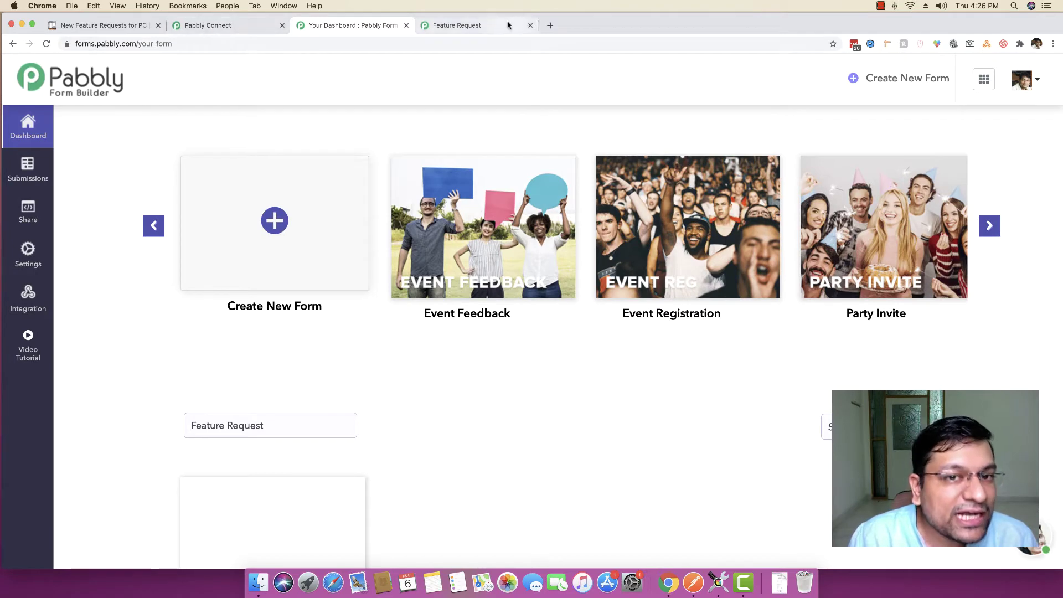
click(470, 26)
click(231, 28)
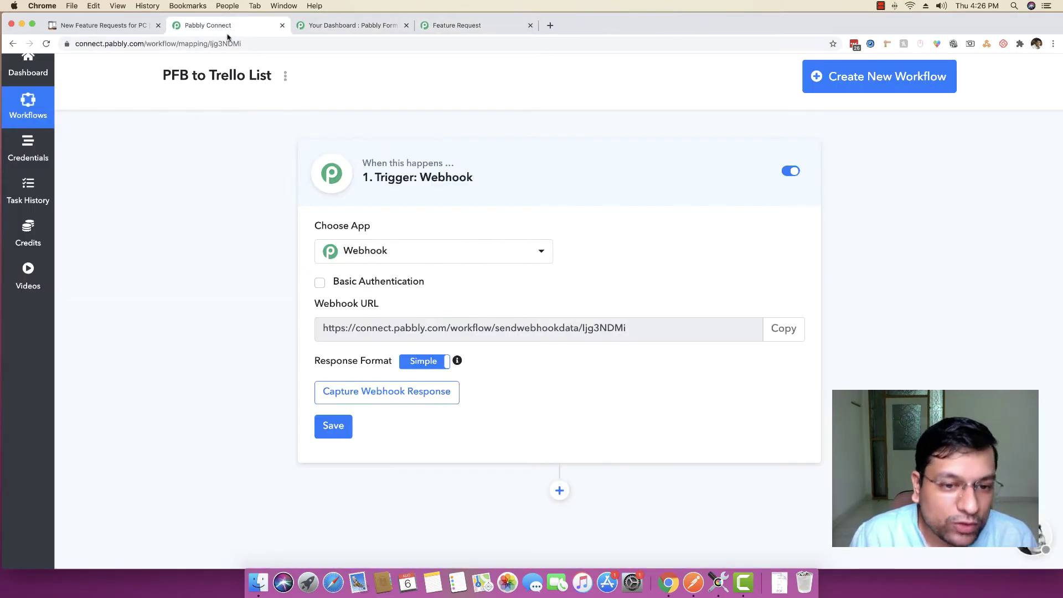
Choose Pabbly Form Builder as the trigger app and copy its webhook URL
click(414, 253)
text(p)
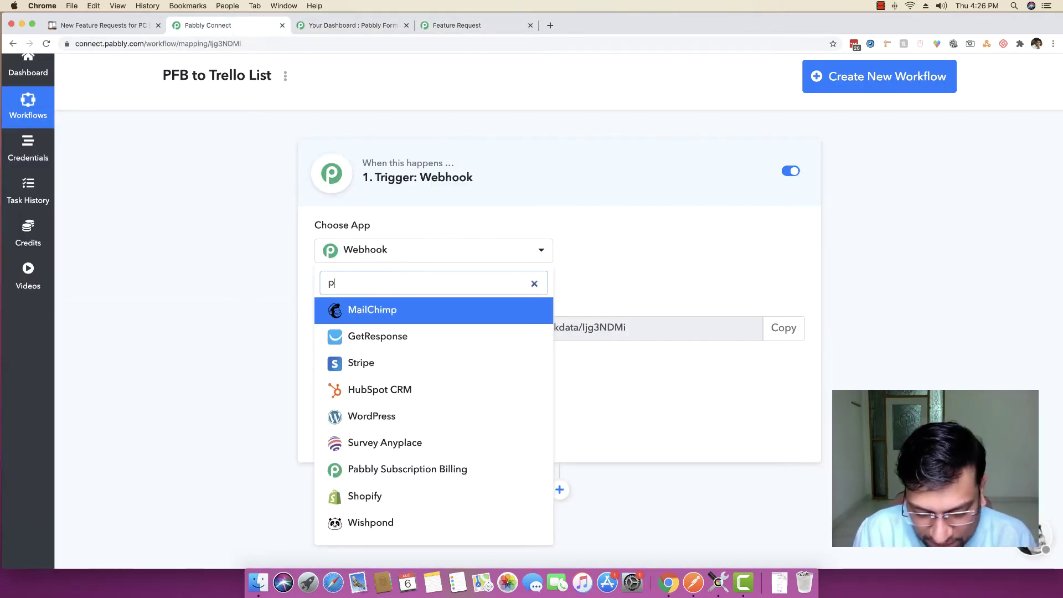
text(abbly)
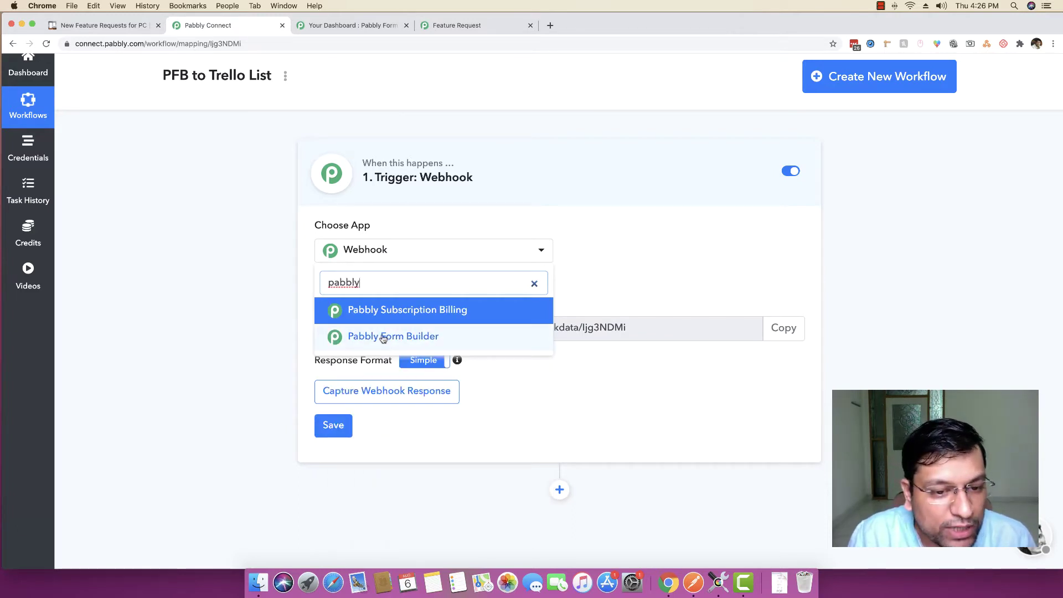
click(368, 337)
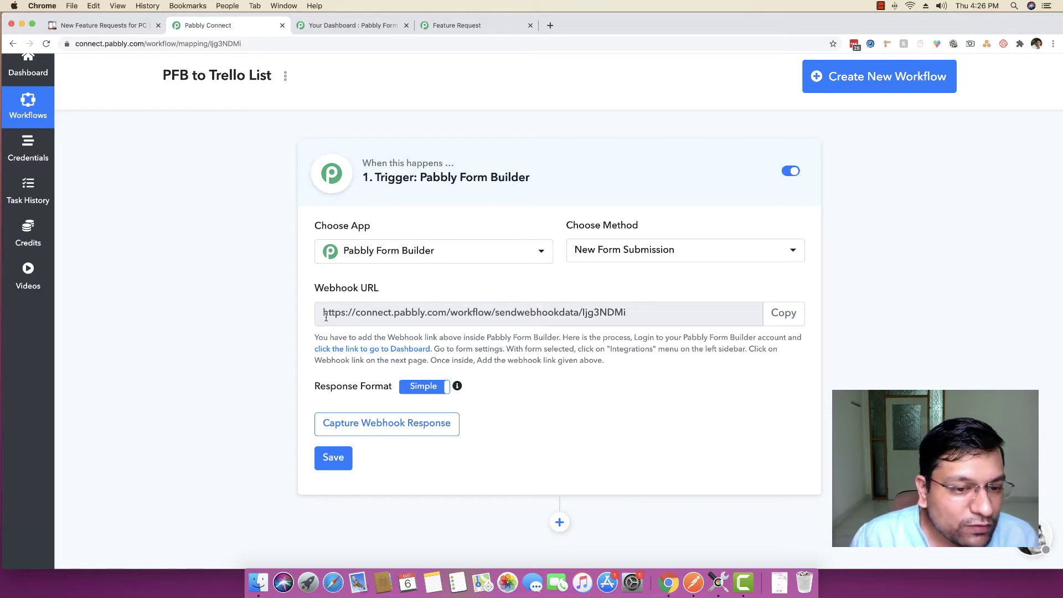
drag(326, 315, 624, 315)
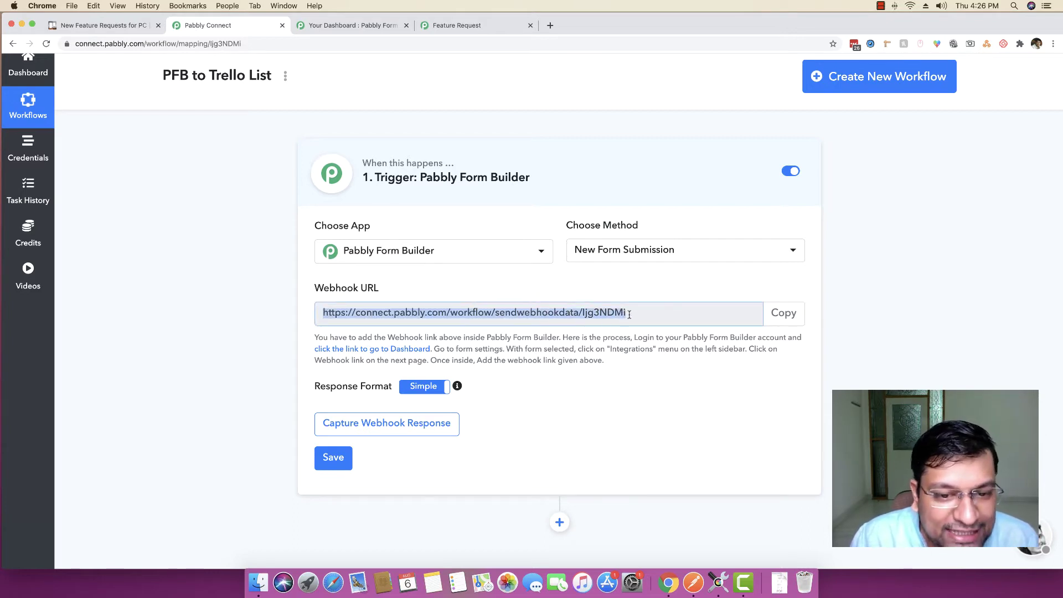
click(654, 312)
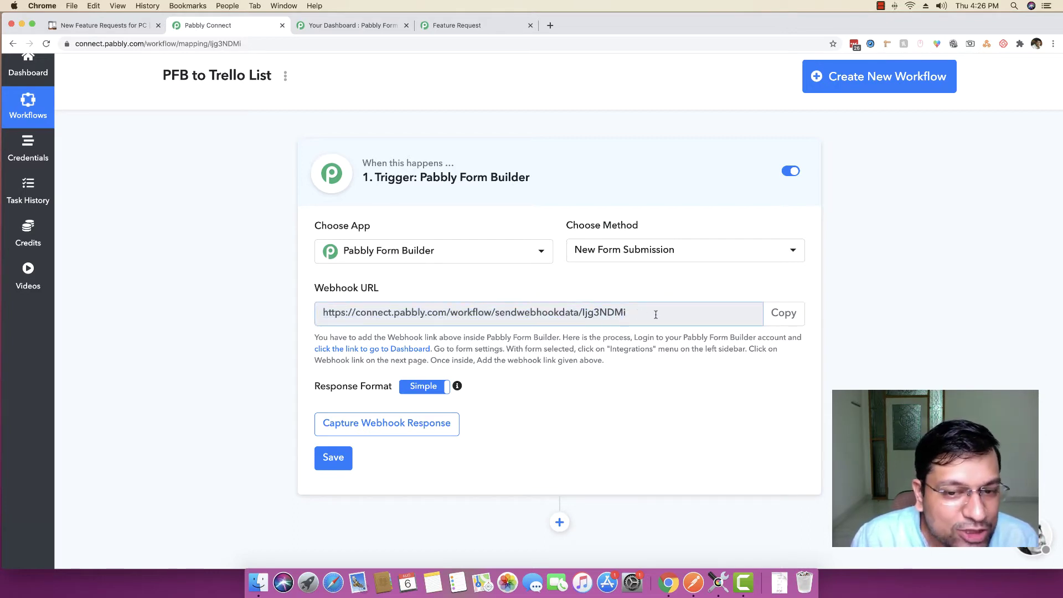
click(784, 313)
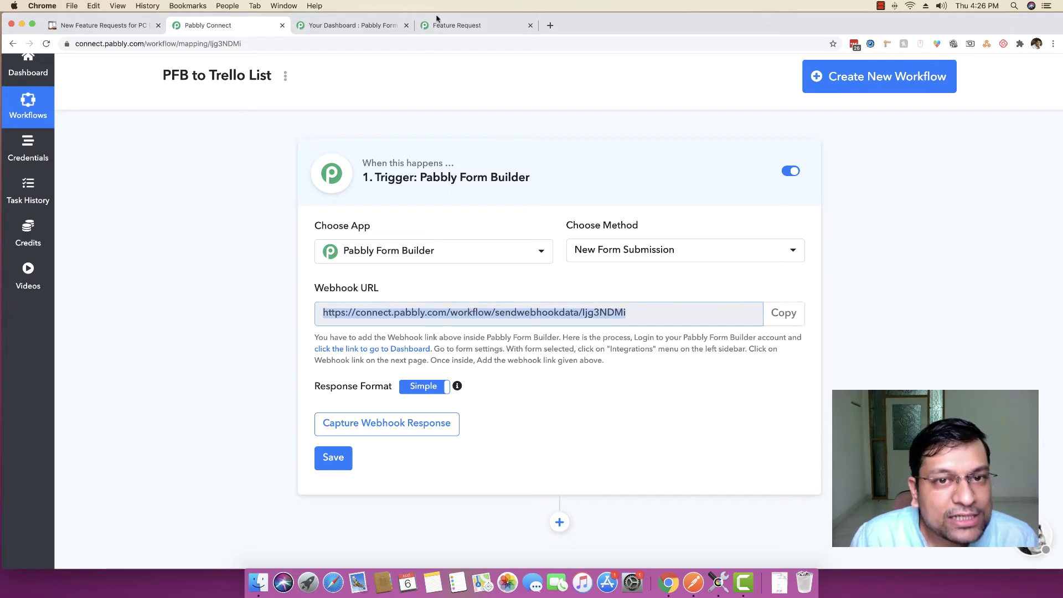
click(356, 26)
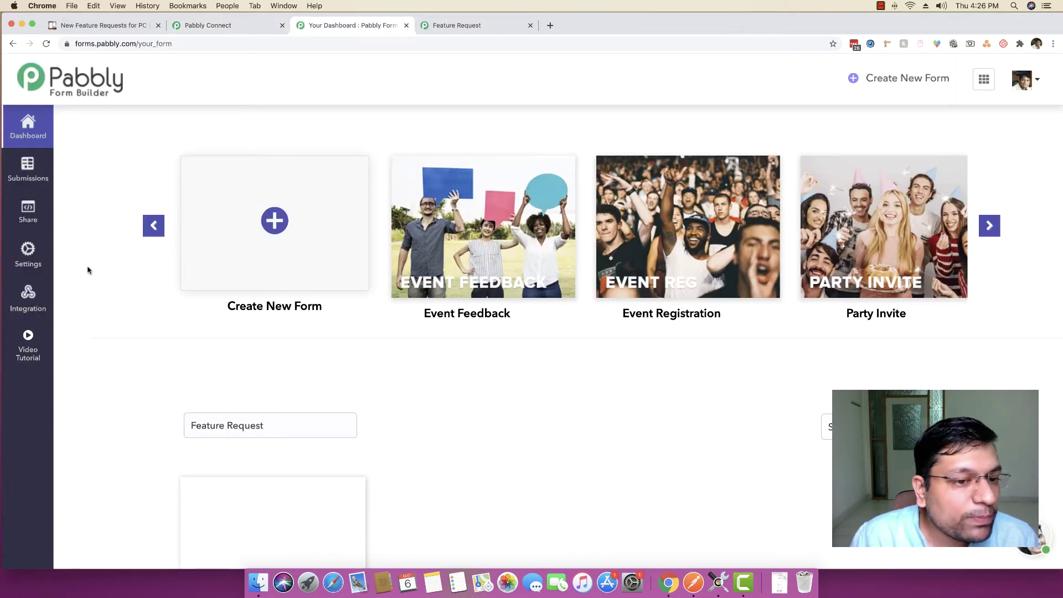
Go to the Feature Request form's Settings, then Integration, then the Webhook page
scroll(97, 271, down, 5)
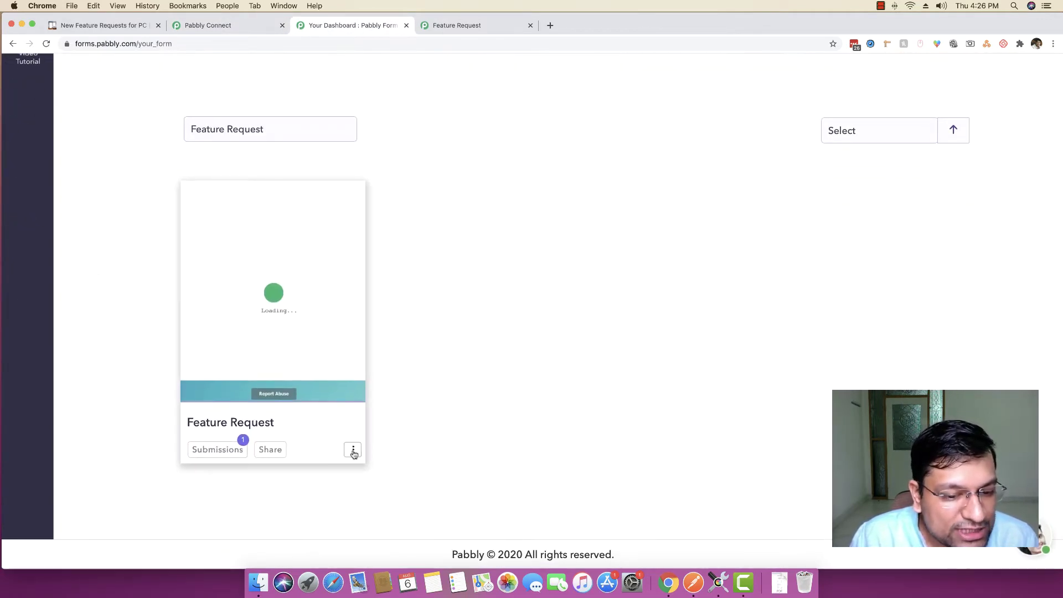
click(353, 449)
click(310, 494)
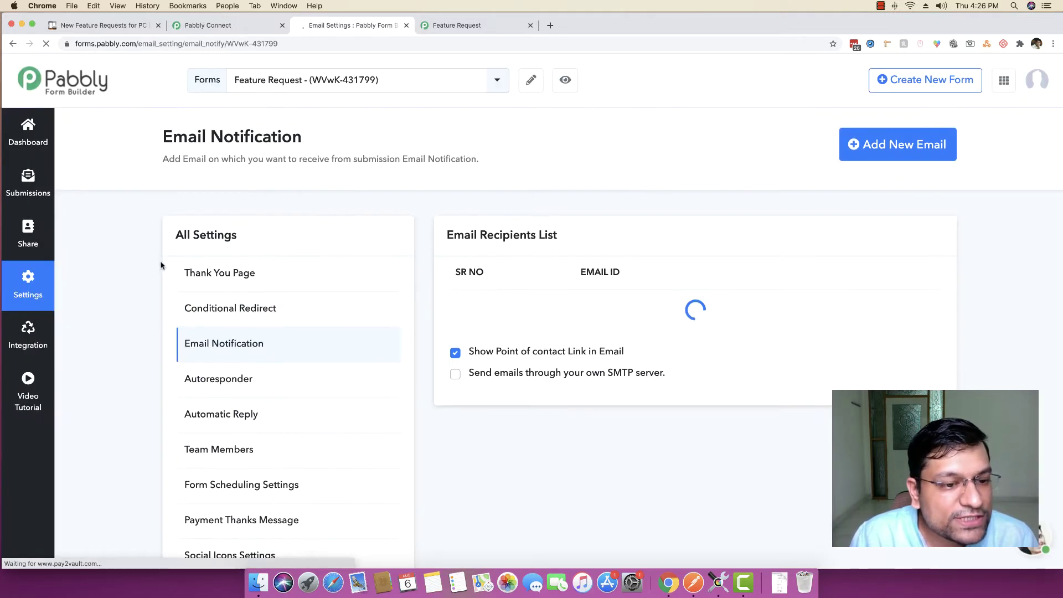
click(21, 340)
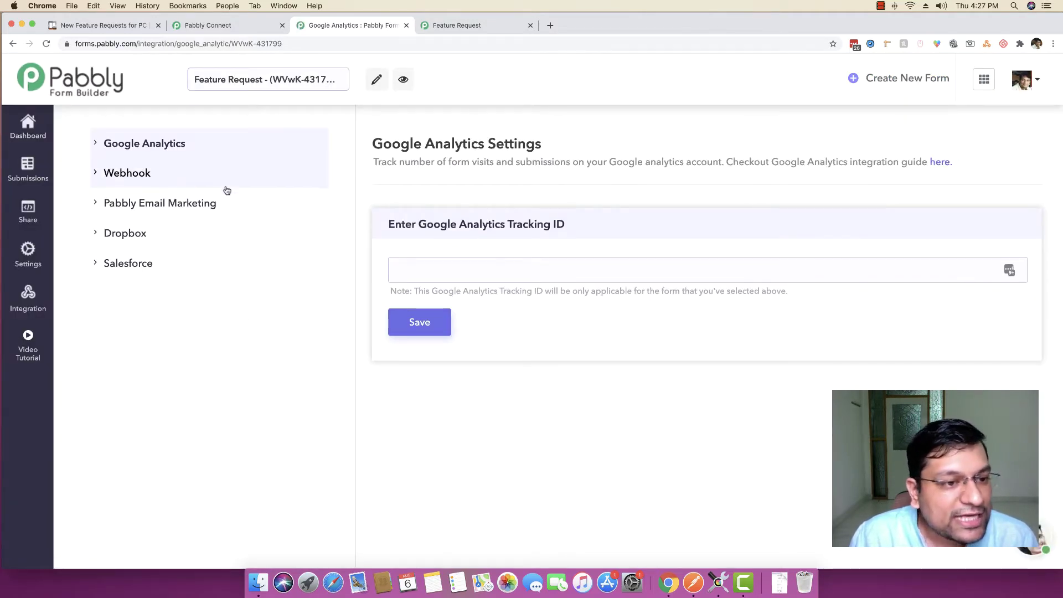
click(126, 175)
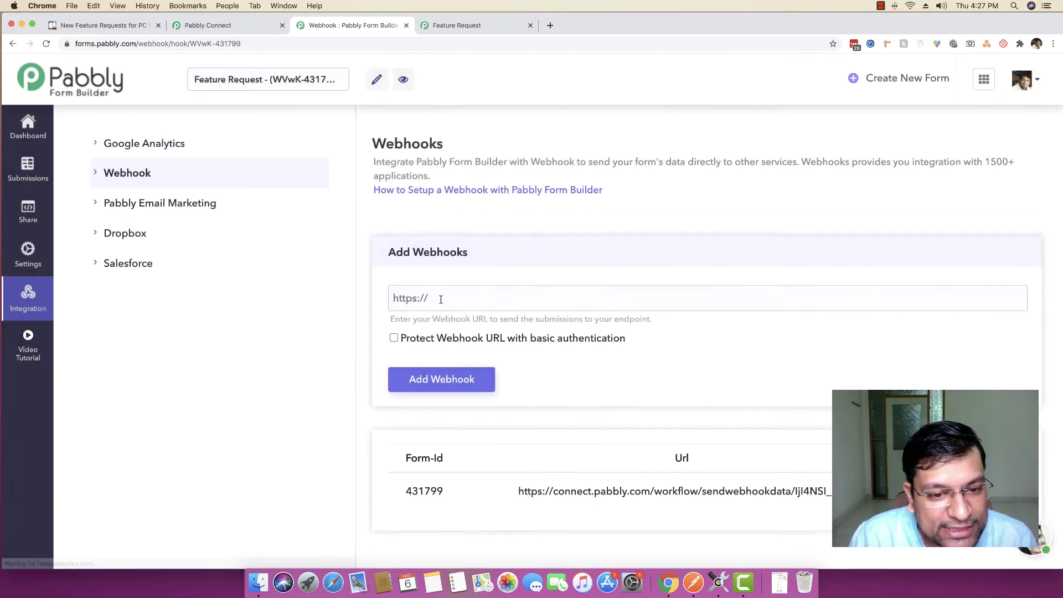
Paste the workflow's webhook URL into Add Webhooks and add it as the form's second webhook
click(439, 298)
key(super+v)
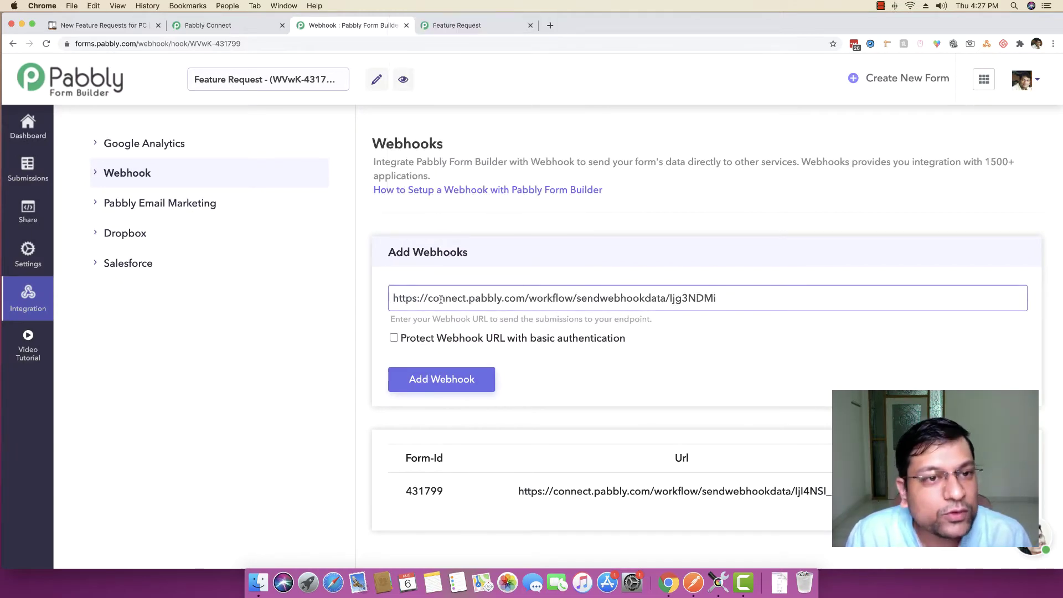
click(230, 25)
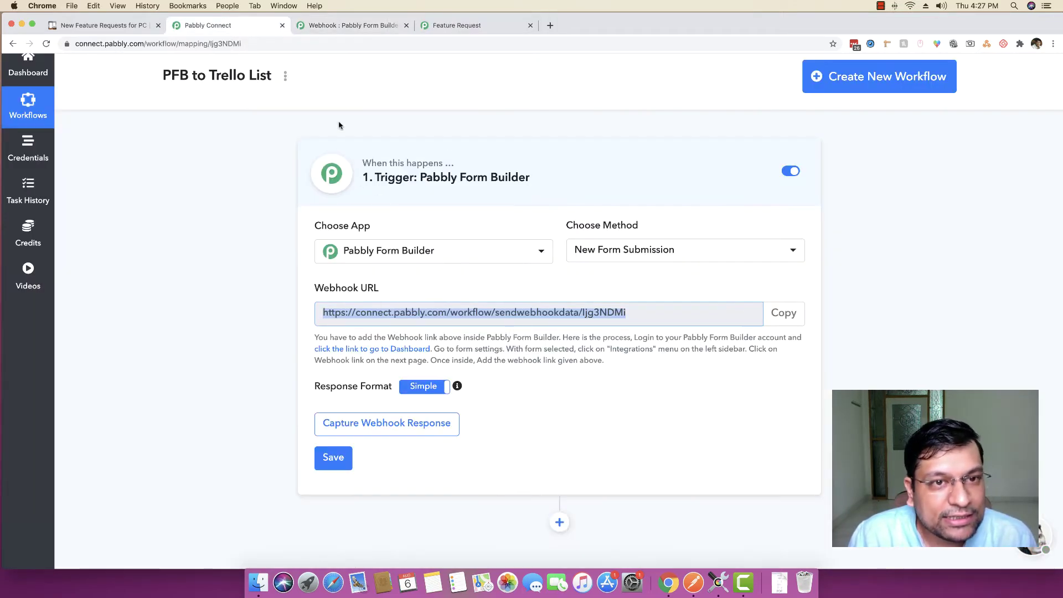
click(346, 25)
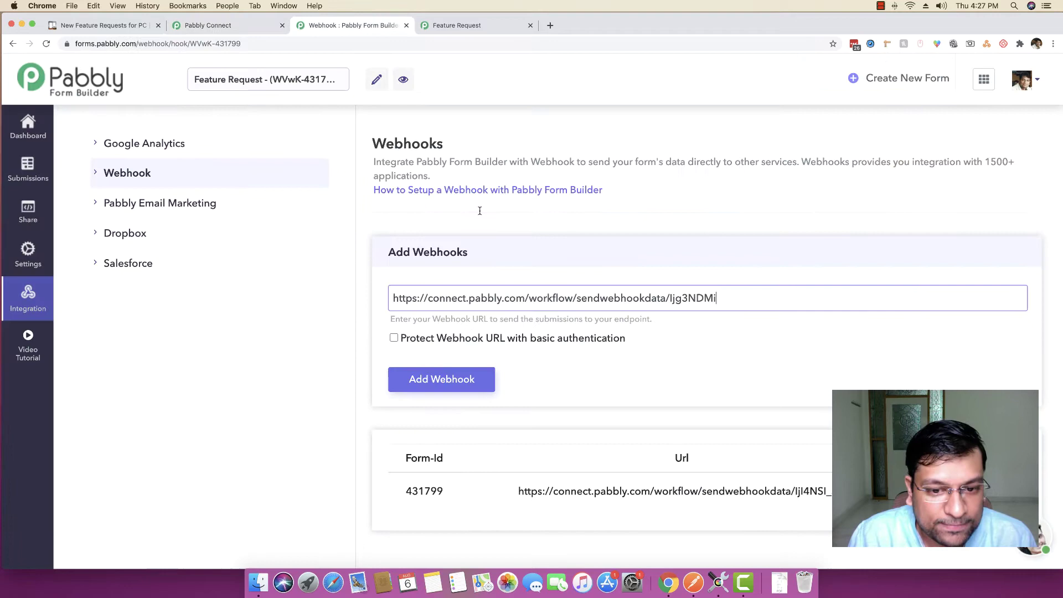
click(454, 378)
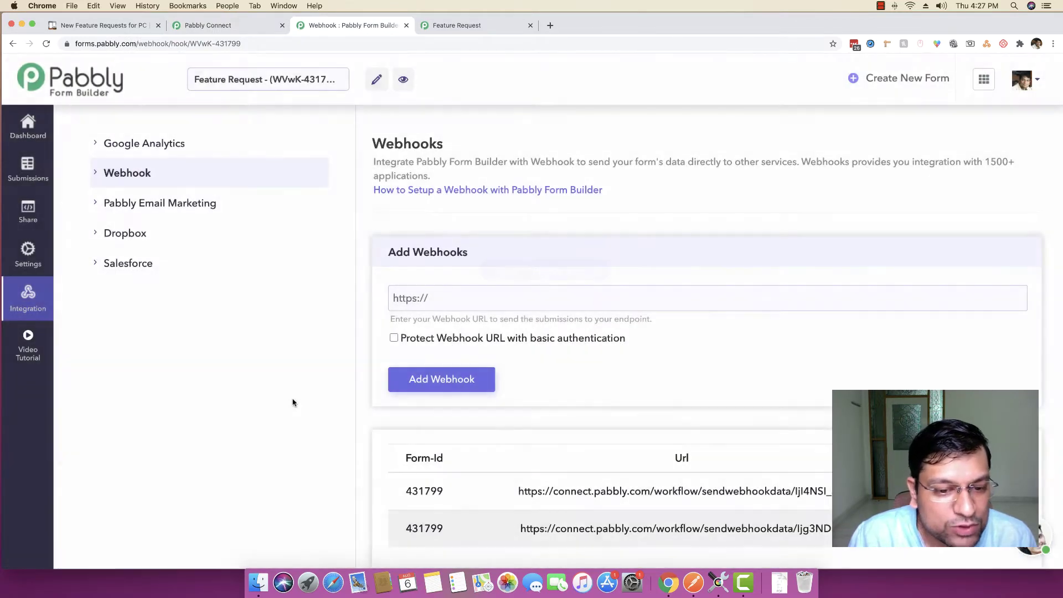
scroll(293, 402, down, 3)
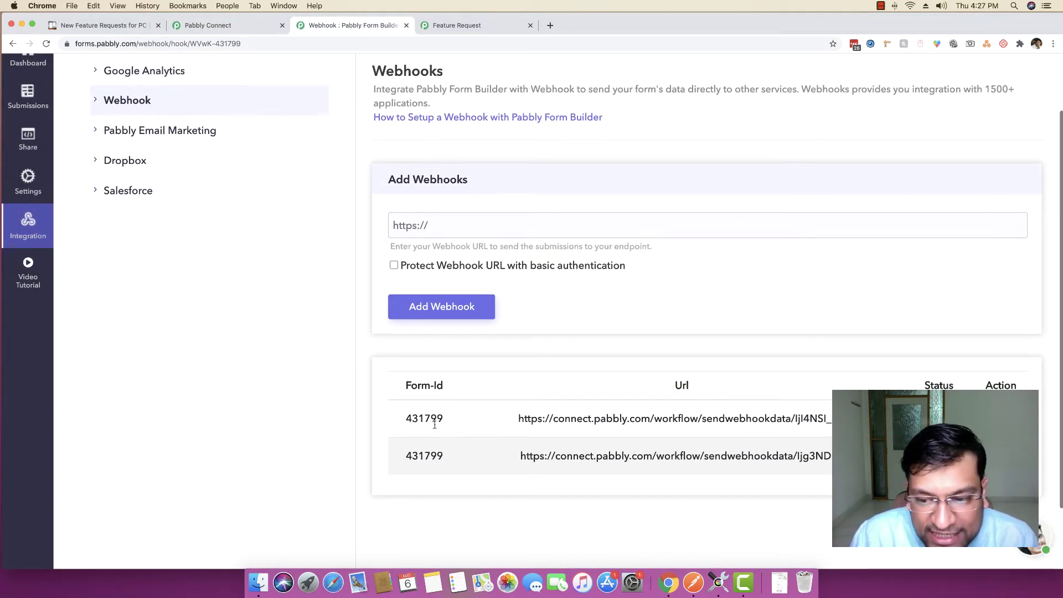
drag(831, 456, 522, 457)
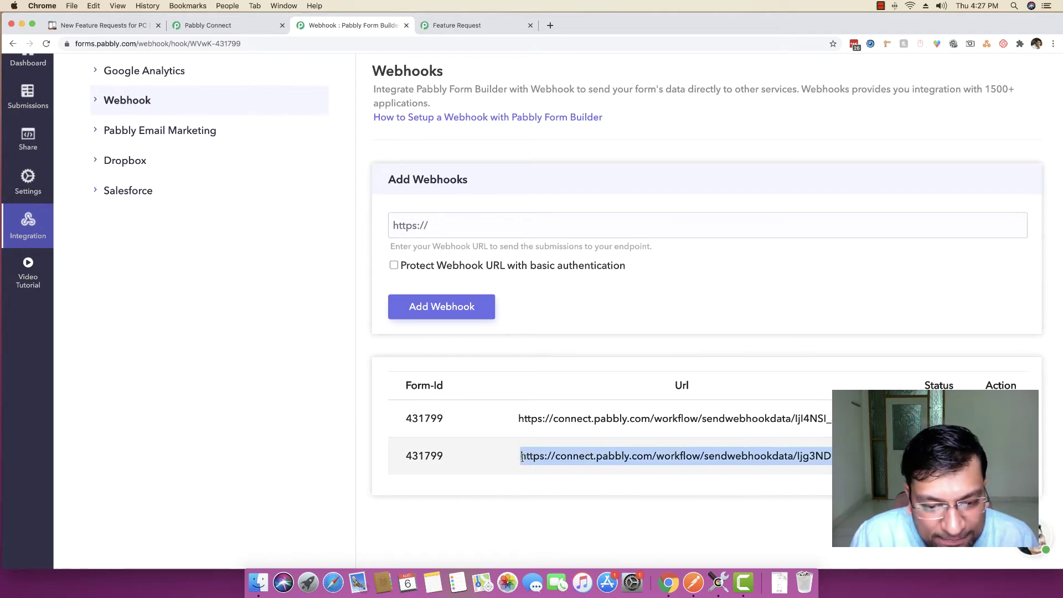
click(258, 27)
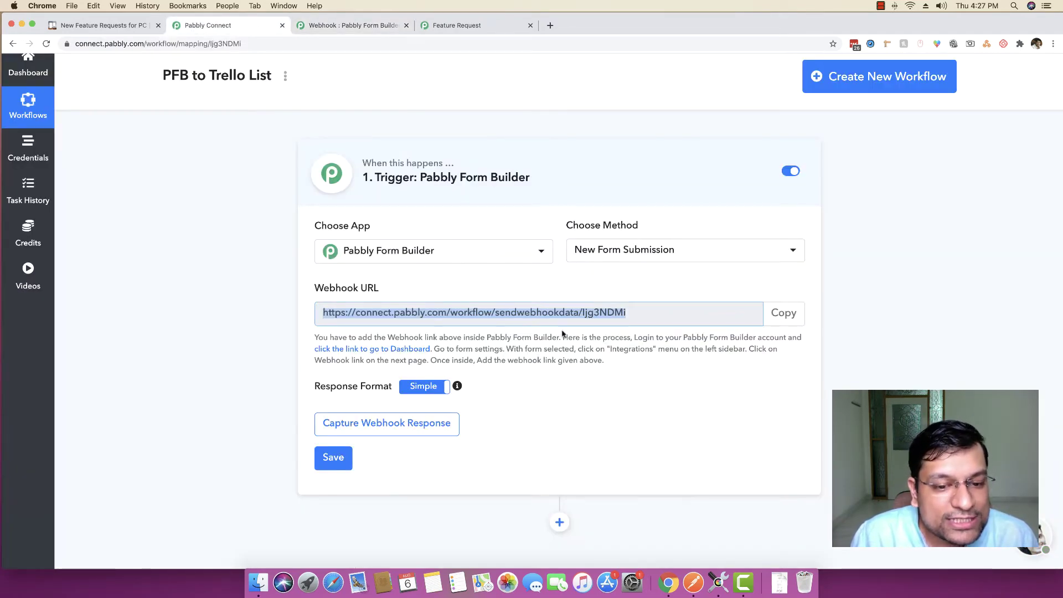
Start Capture Webhook Response on the trigger and bring up the live Request a new feature form
click(450, 25)
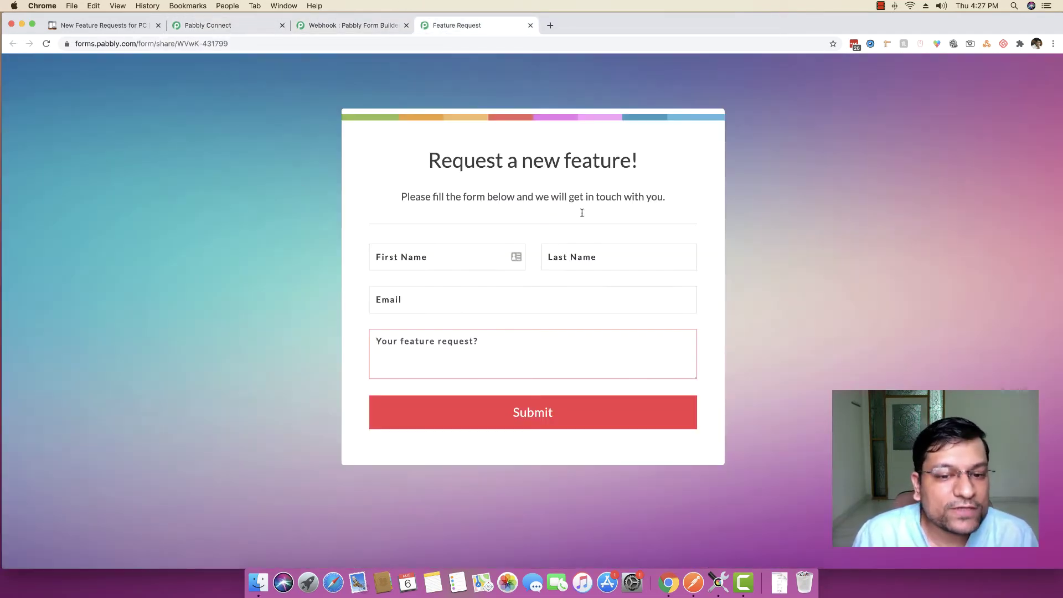
click(210, 26)
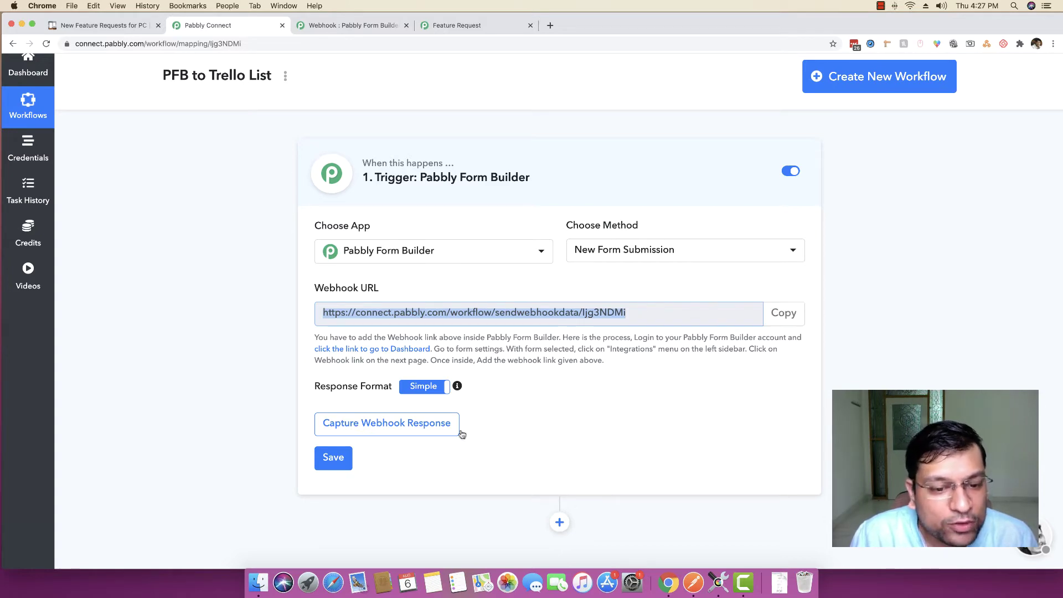
click(366, 425)
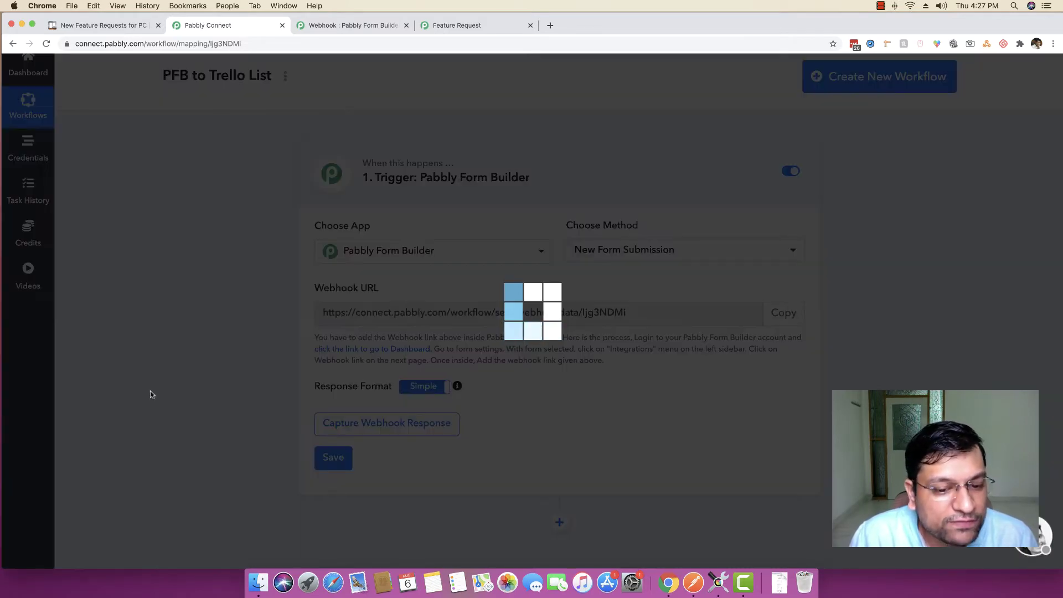
click(445, 26)
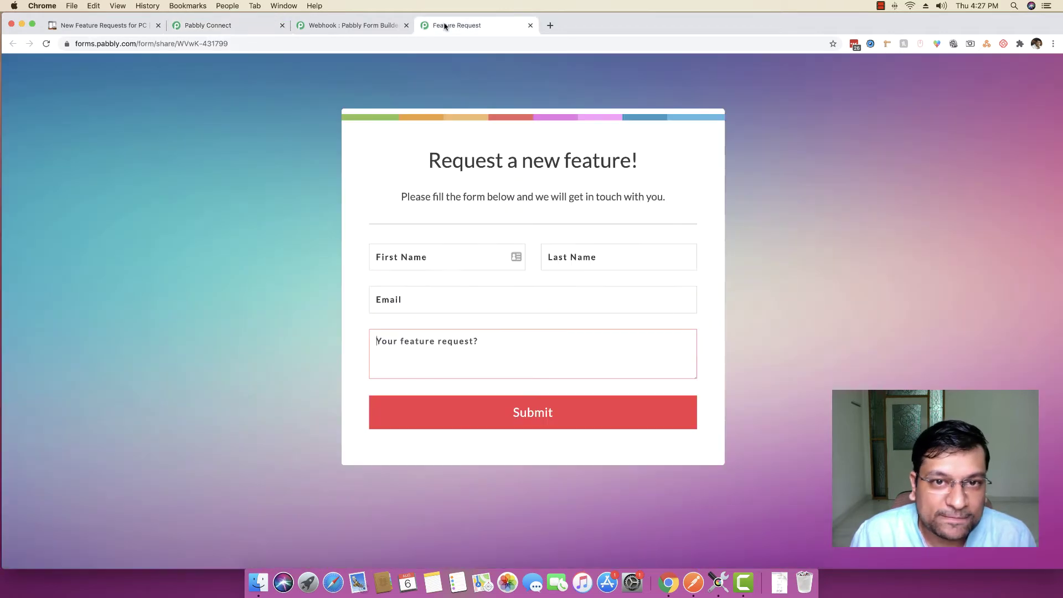
Submit the form with a test name, e-mail and 'I would like to have the Google Sheets integrated'
click(464, 256)
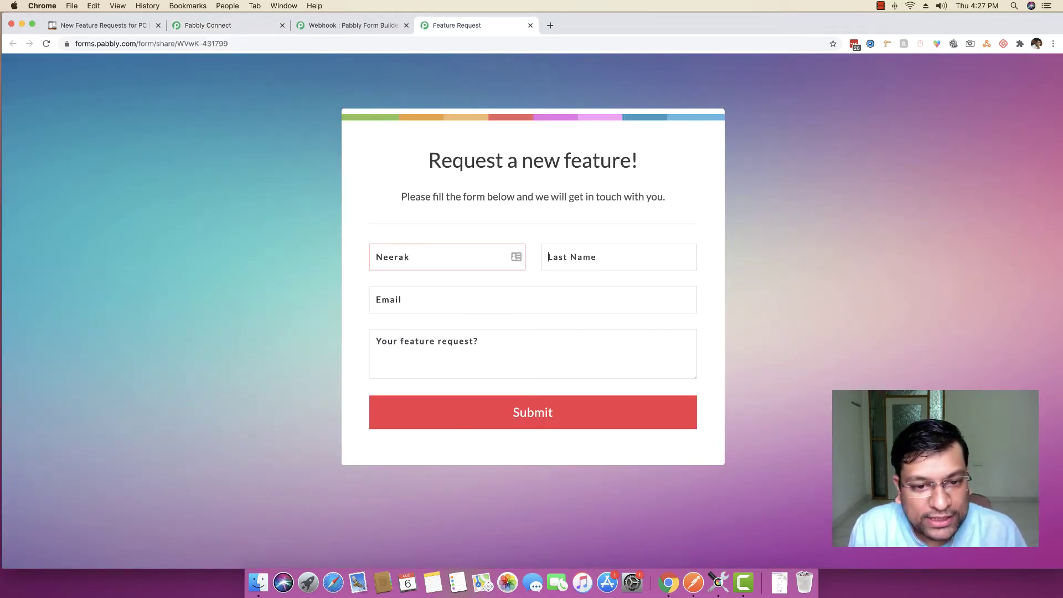
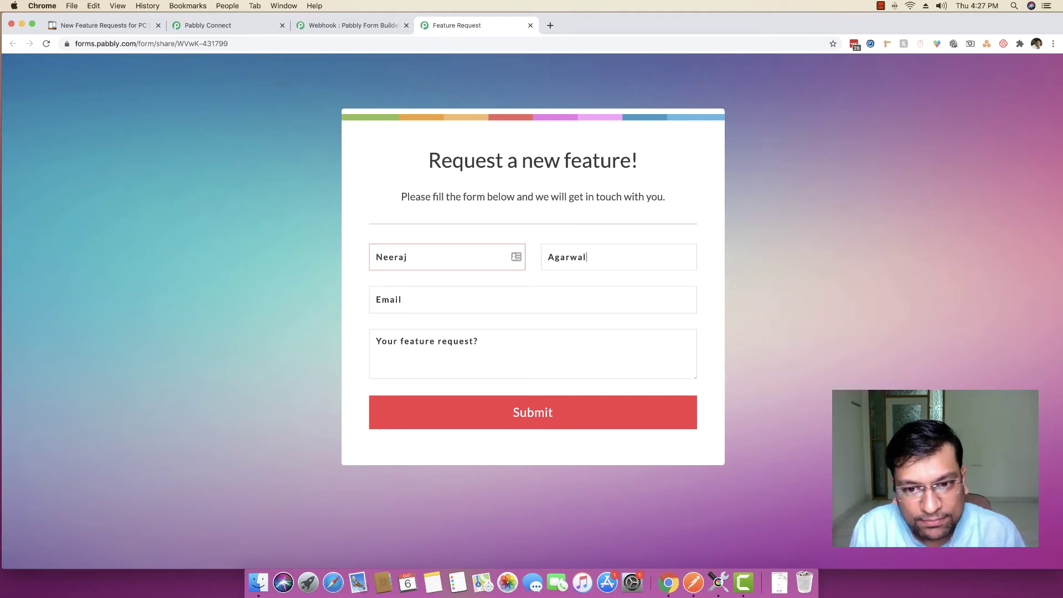
key(Tab)
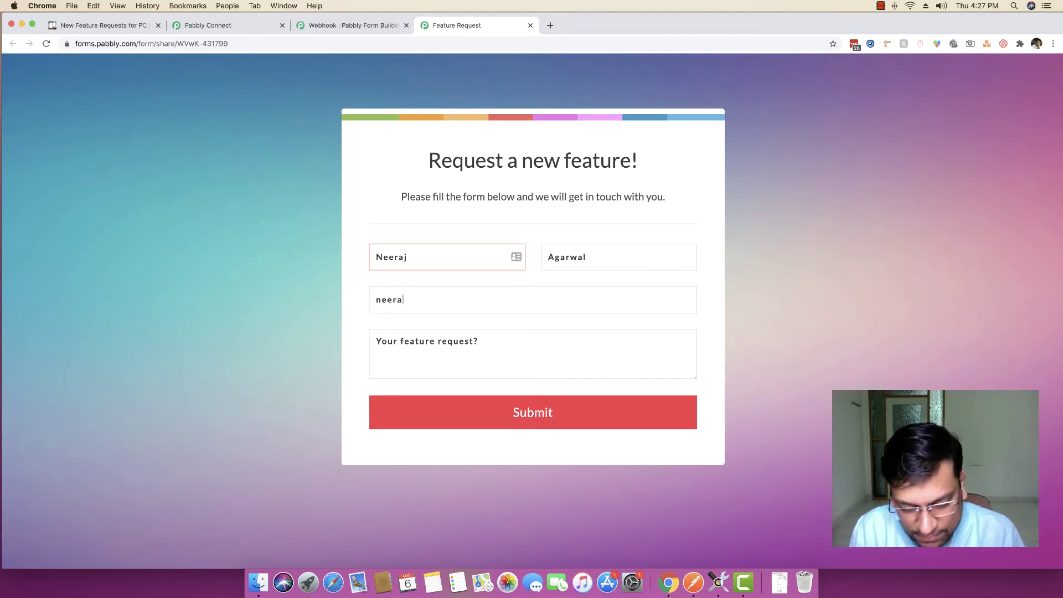
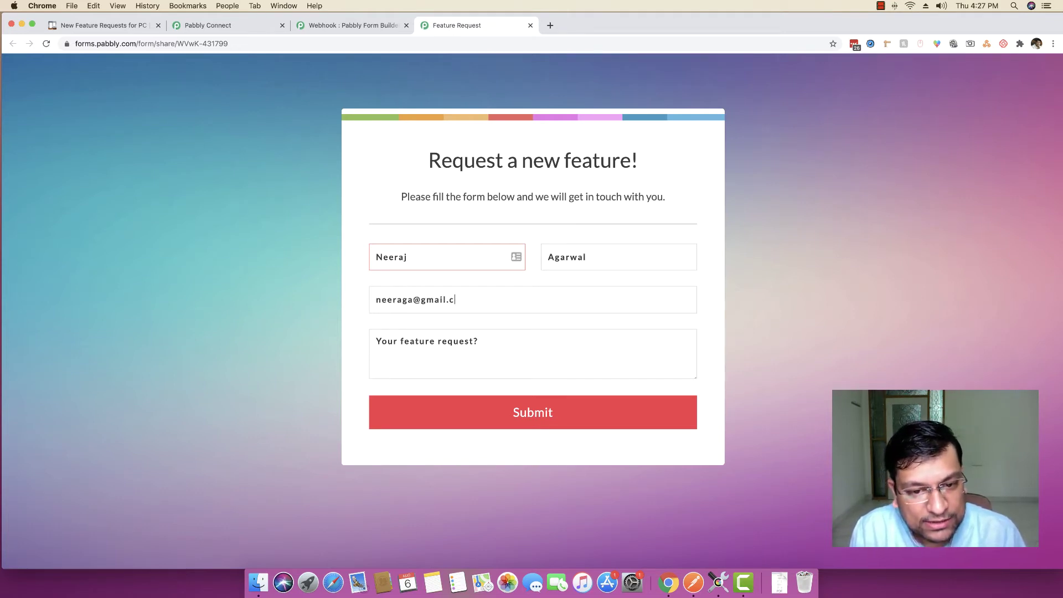
key(Tab)
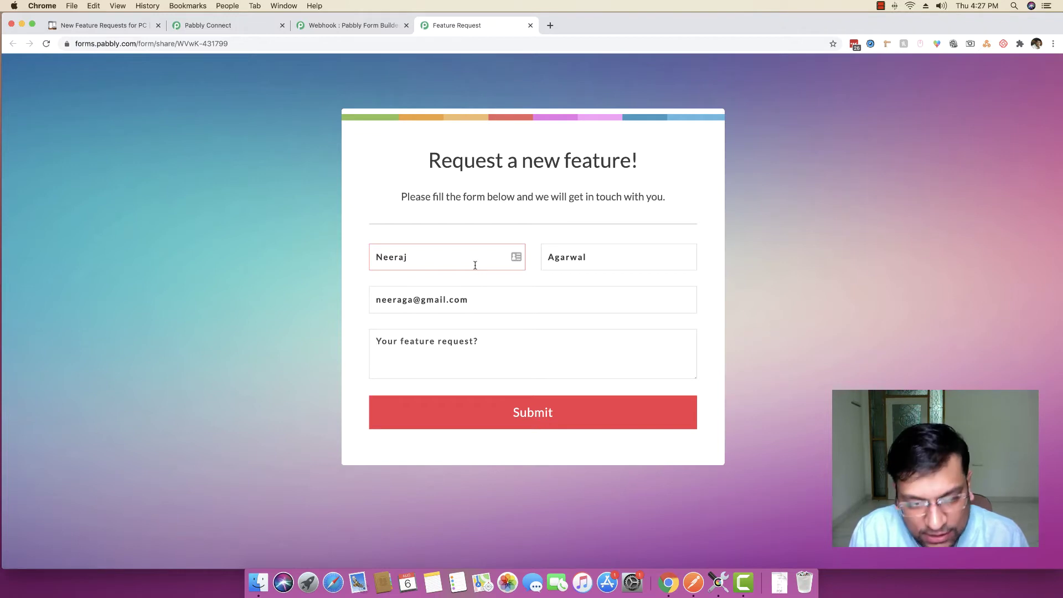
text(I would l)
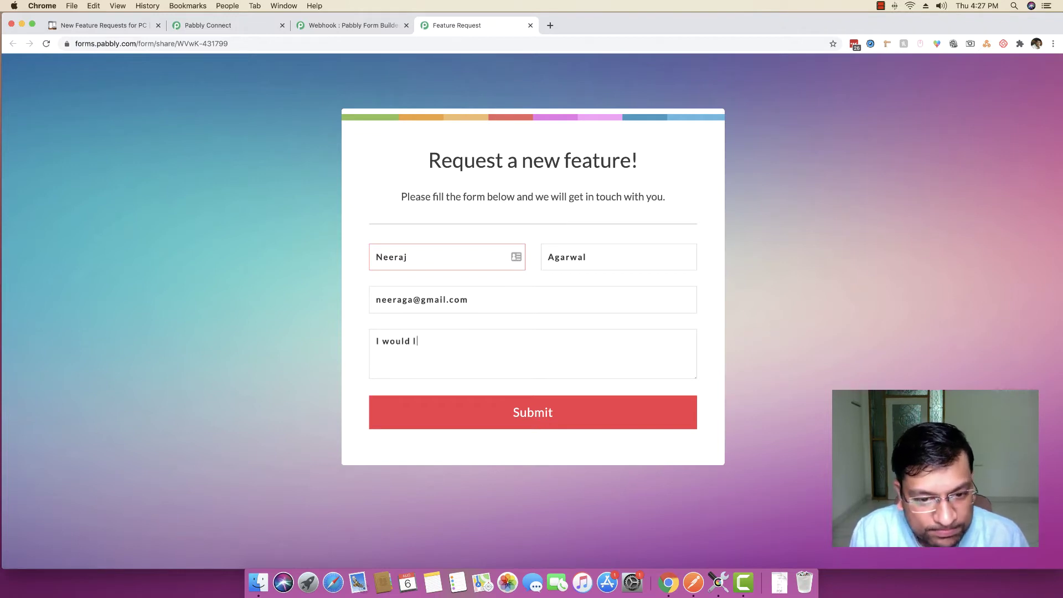
text(ike to have the )
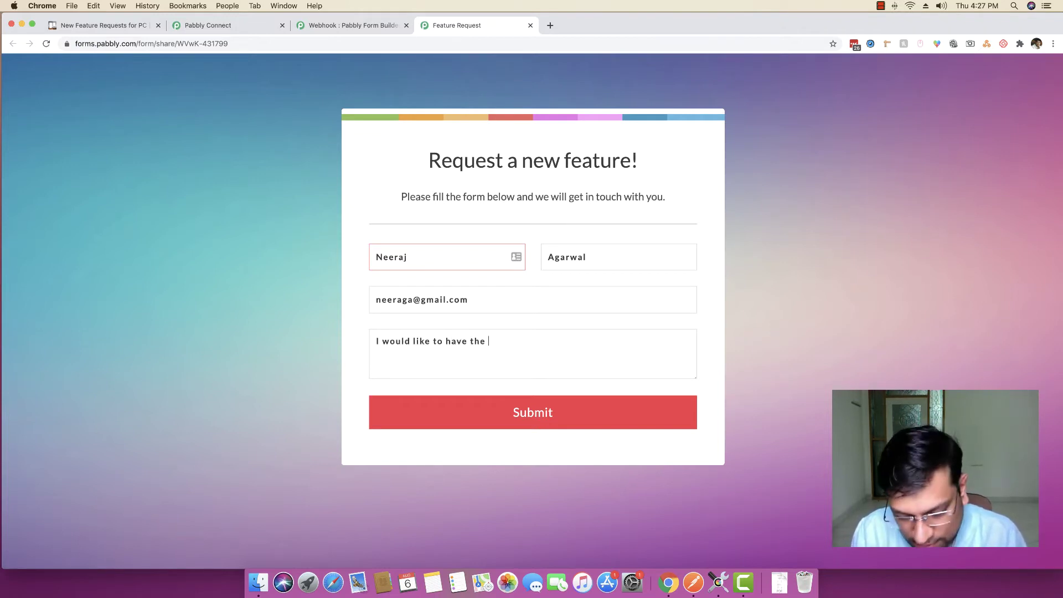
text(Google Sheet)
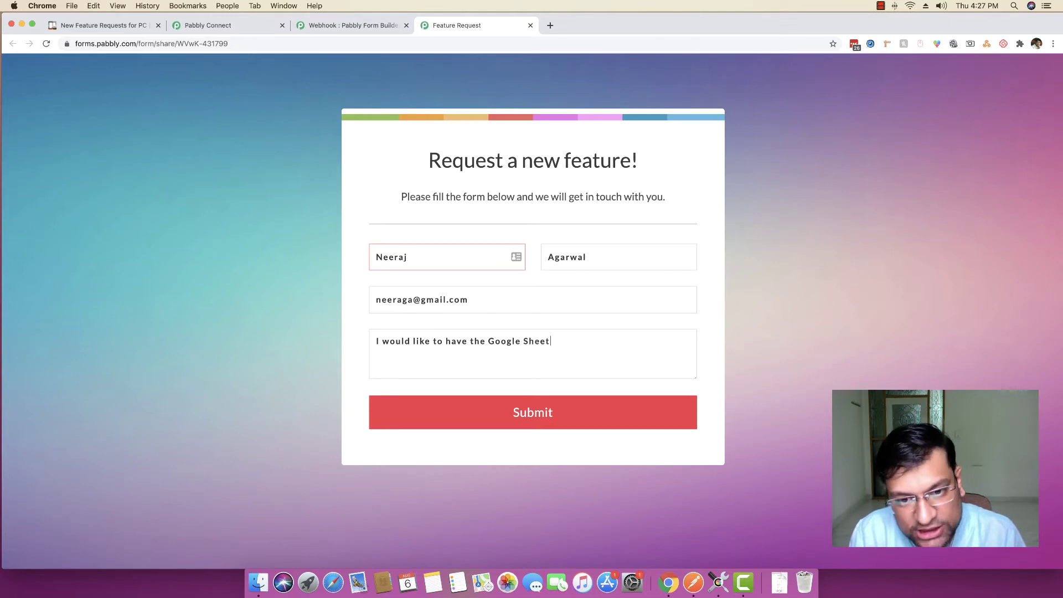
text(s integrated.)
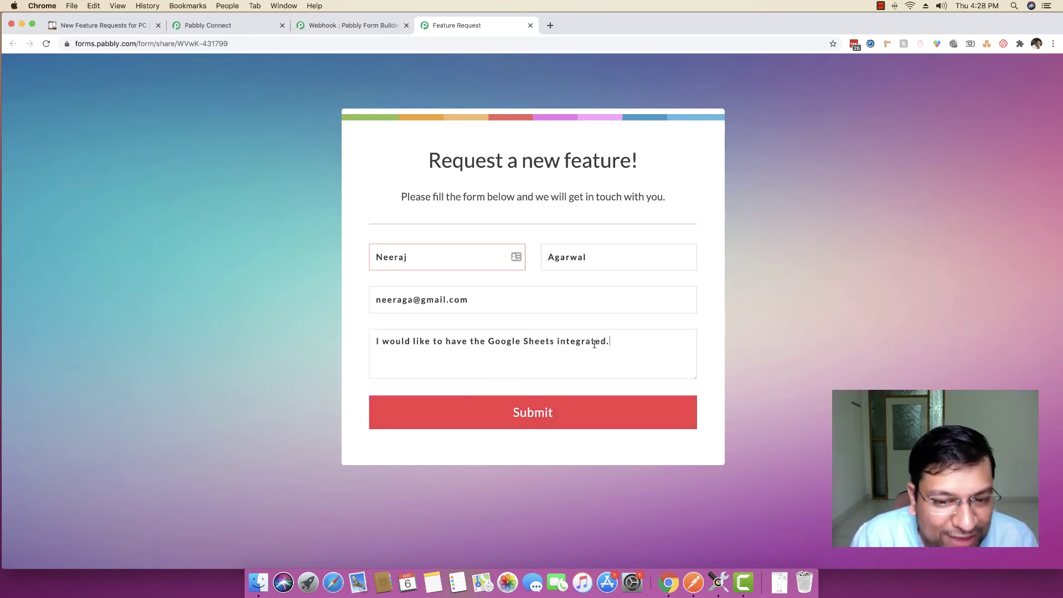
click(536, 412)
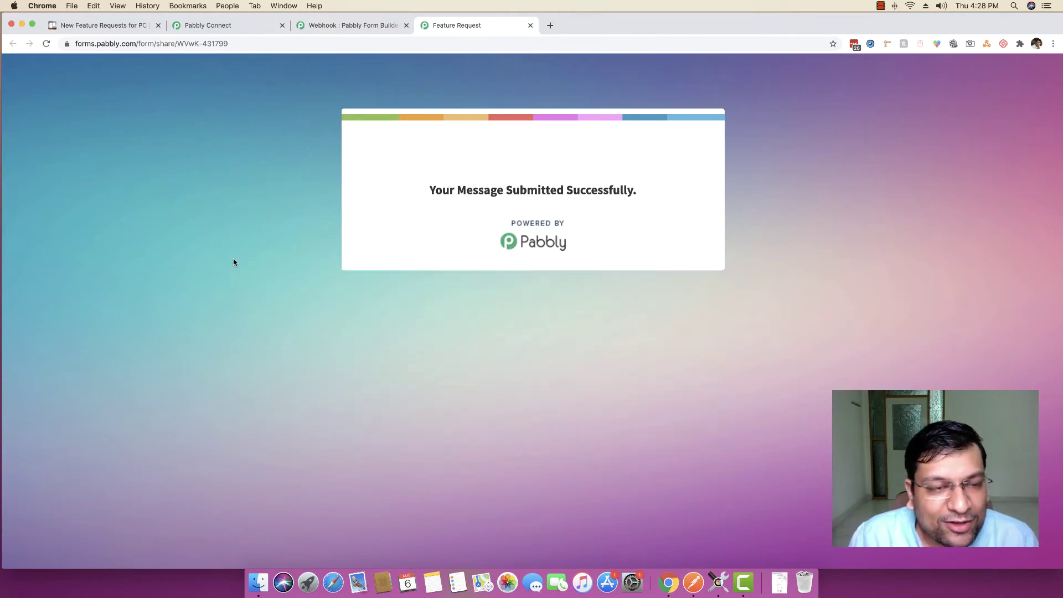
Scroll through the webhook response, checking form_id 431799, the first name and the request text
click(236, 26)
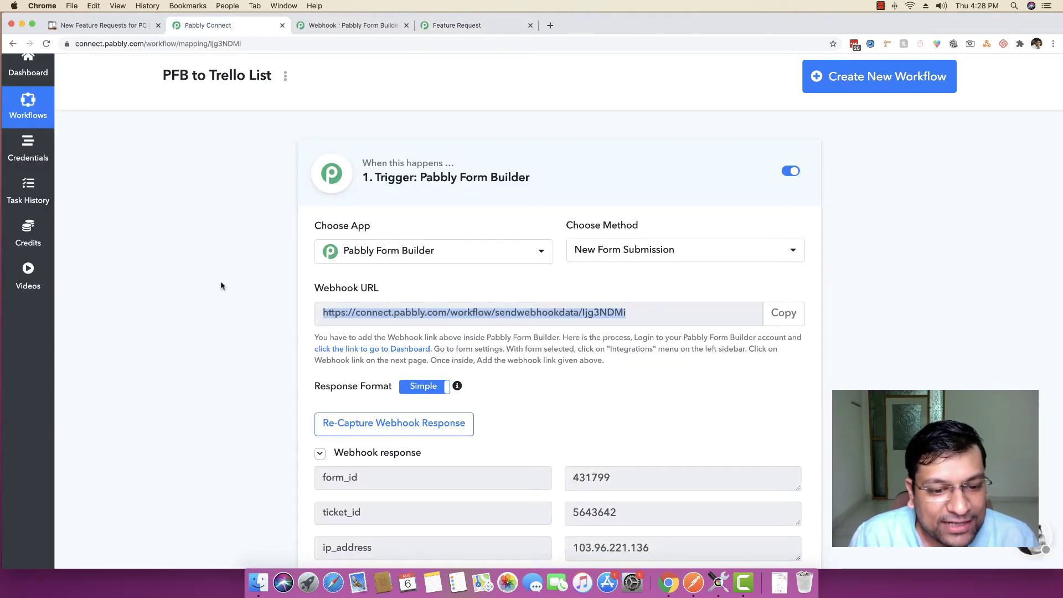
scroll(221, 285, down, 5)
scroll(221, 286, down, 3)
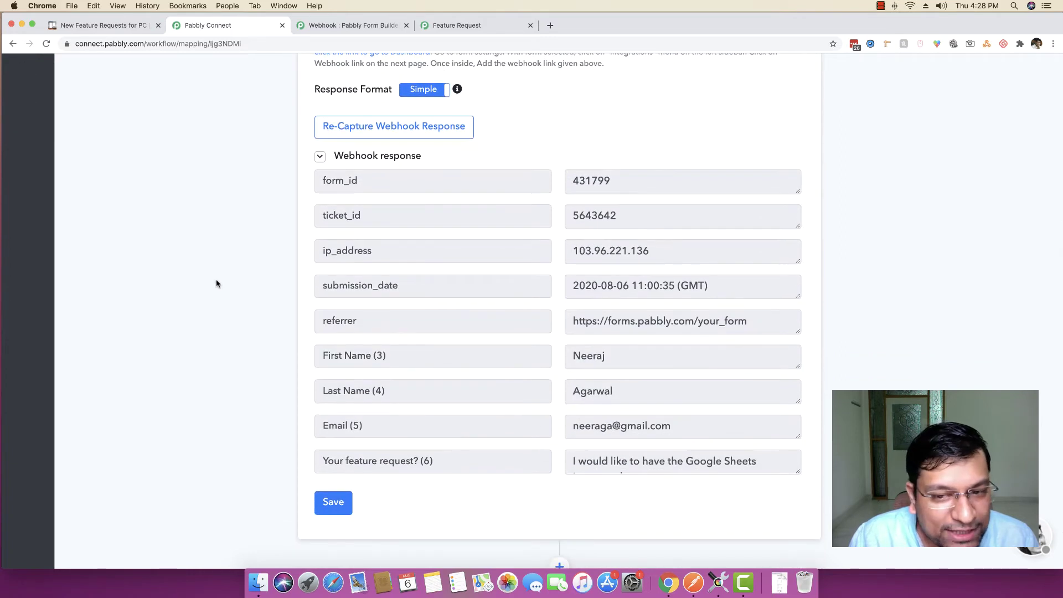
scroll(654, 319, down, 2)
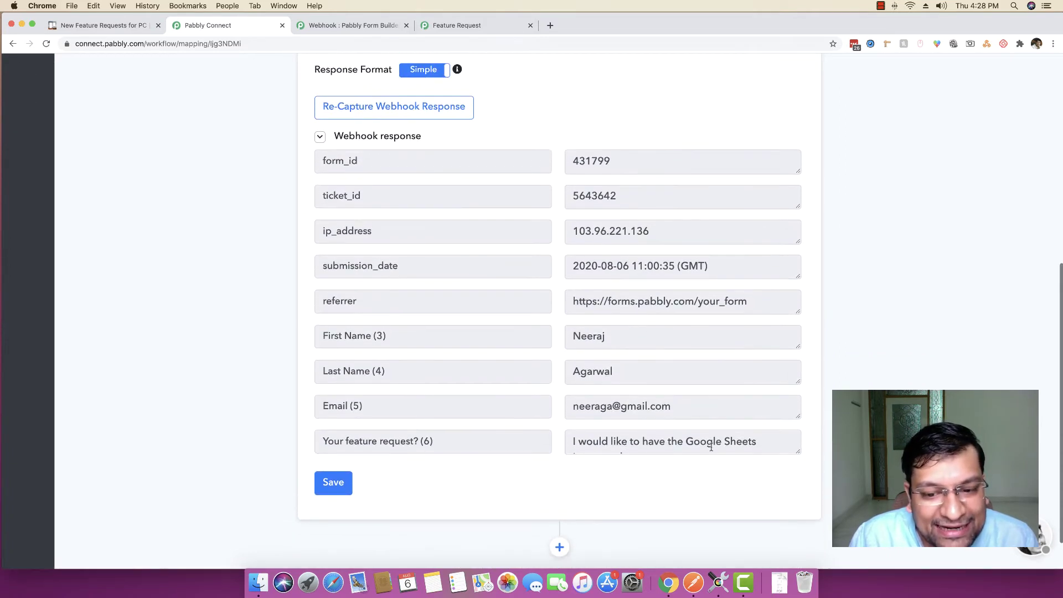
drag(796, 454, 798, 468)
scroll(885, 363, up, 5)
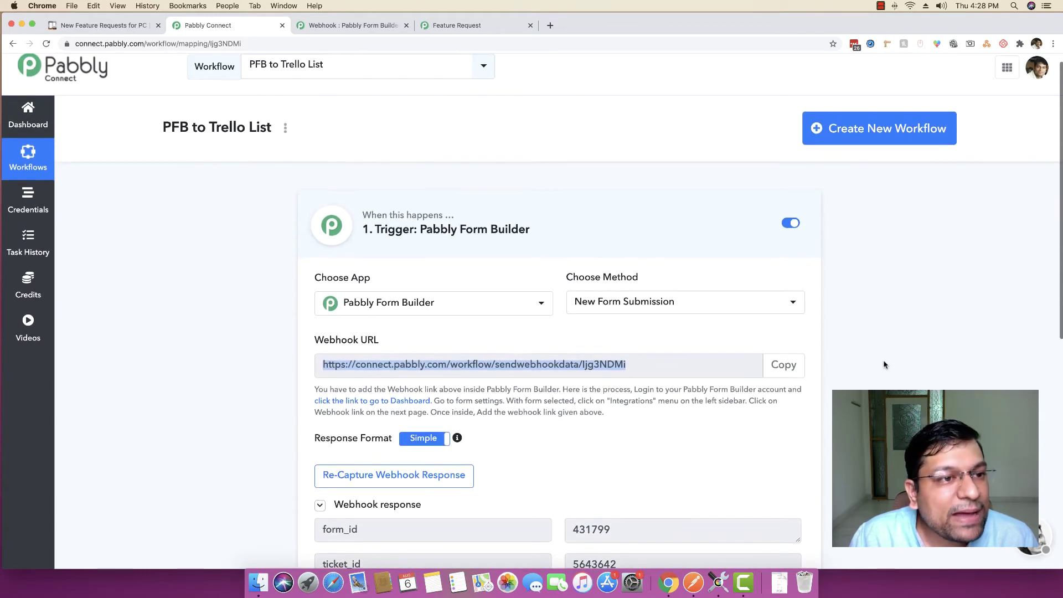
scroll(885, 364, down, 10)
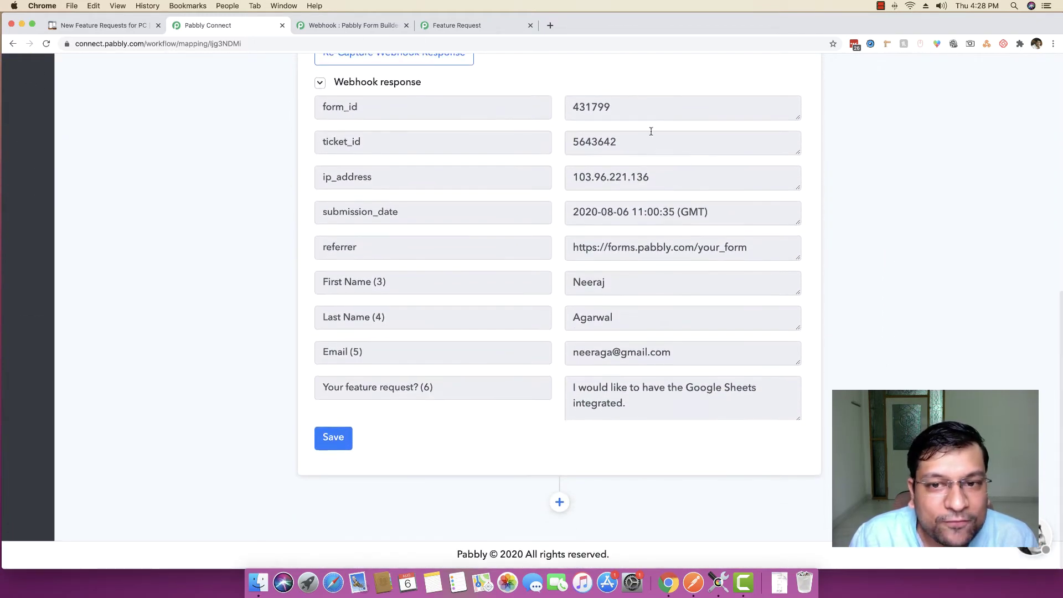
click(622, 105)
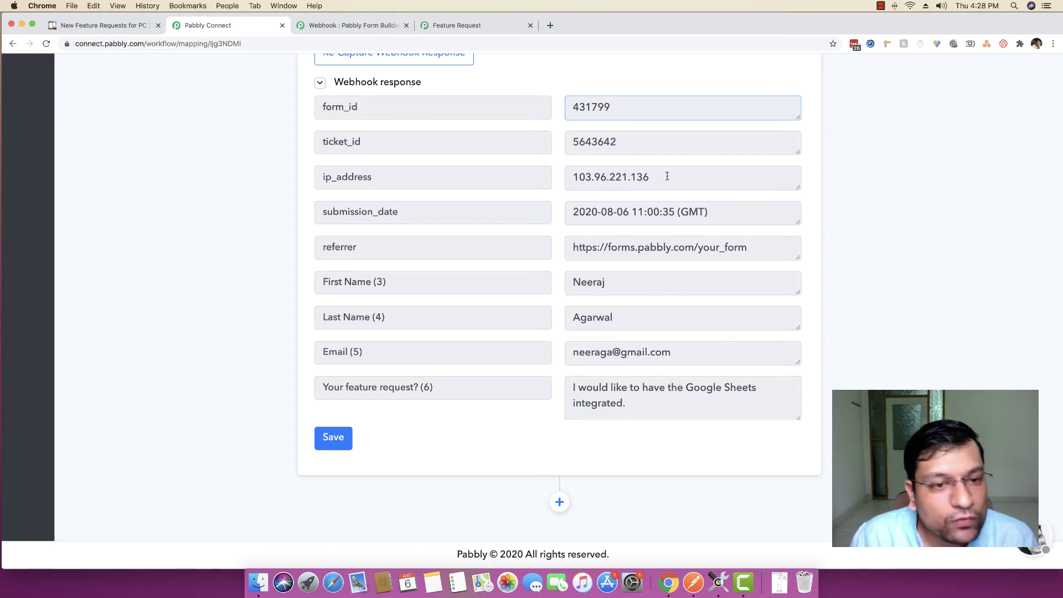
click(575, 283)
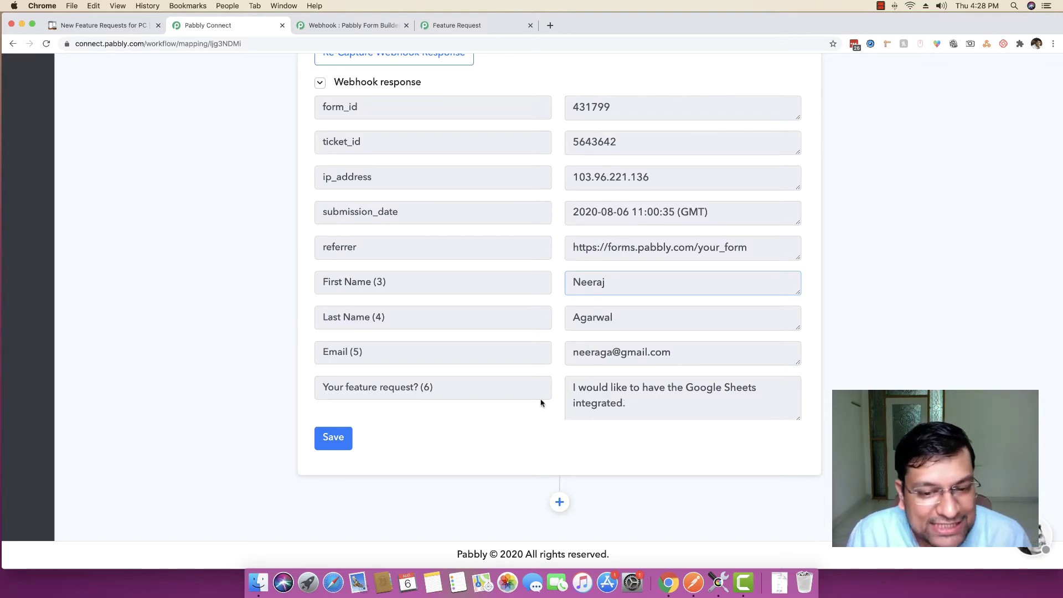
drag(637, 408, 573, 387)
click(617, 390)
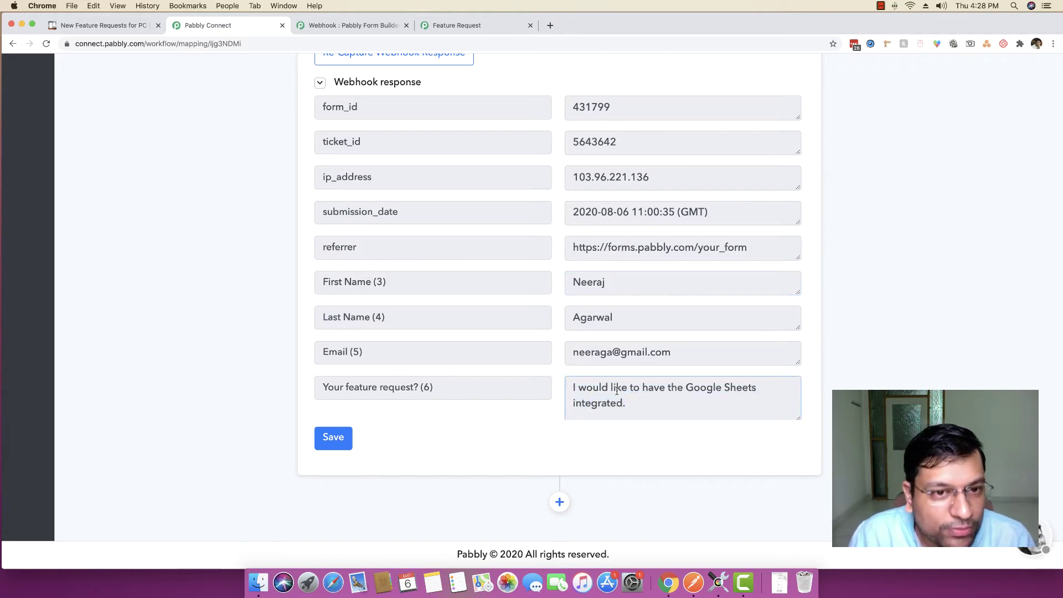
scroll(630, 392, down, 1)
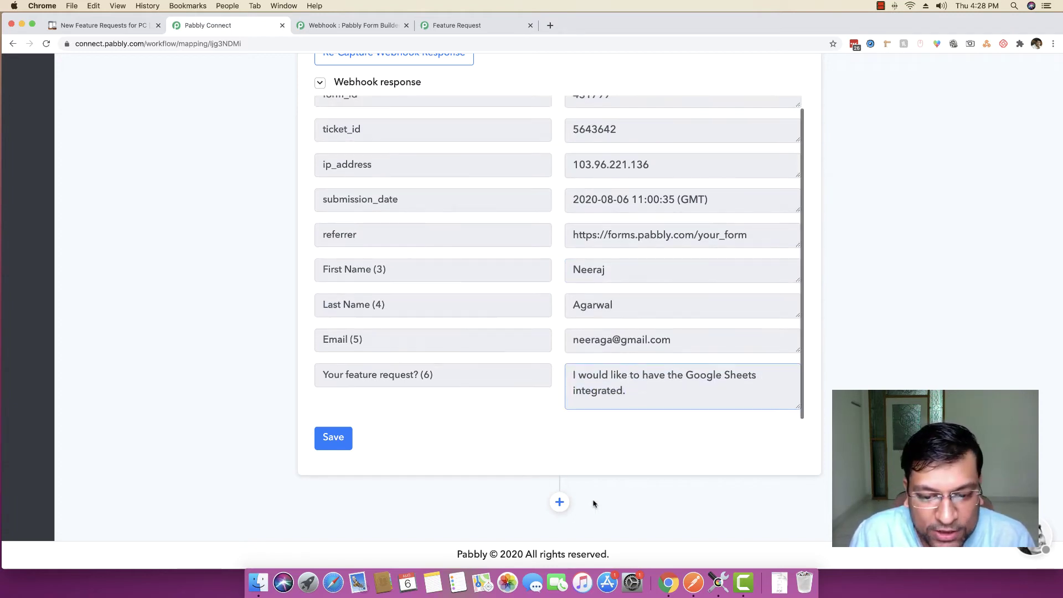
Set the action step to Trello's Add New Card method and glance at the target board
click(559, 502)
scroll(183, 403, down, 5)
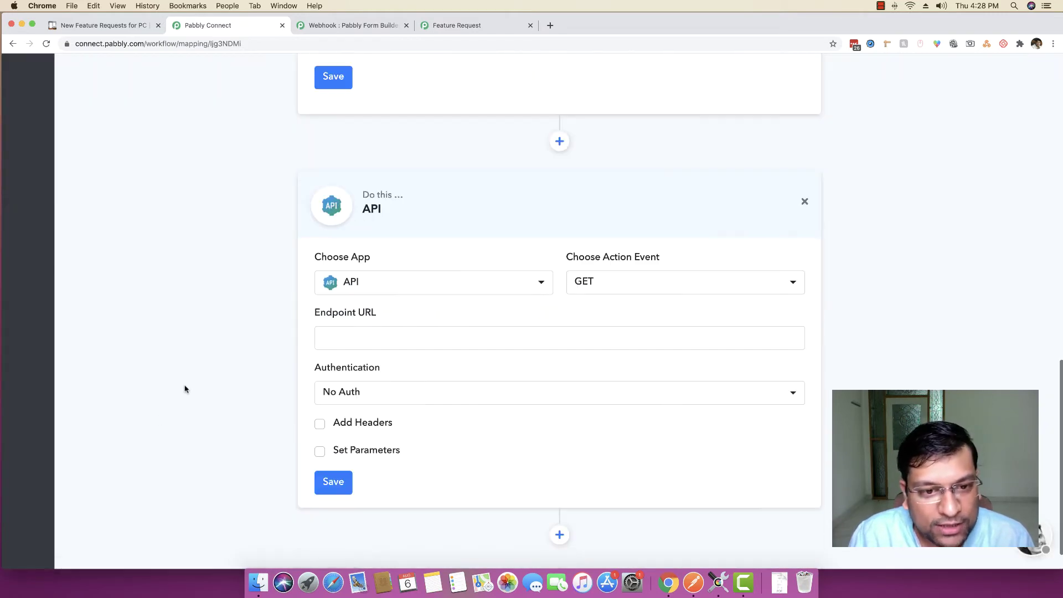
click(381, 290)
text(trell)
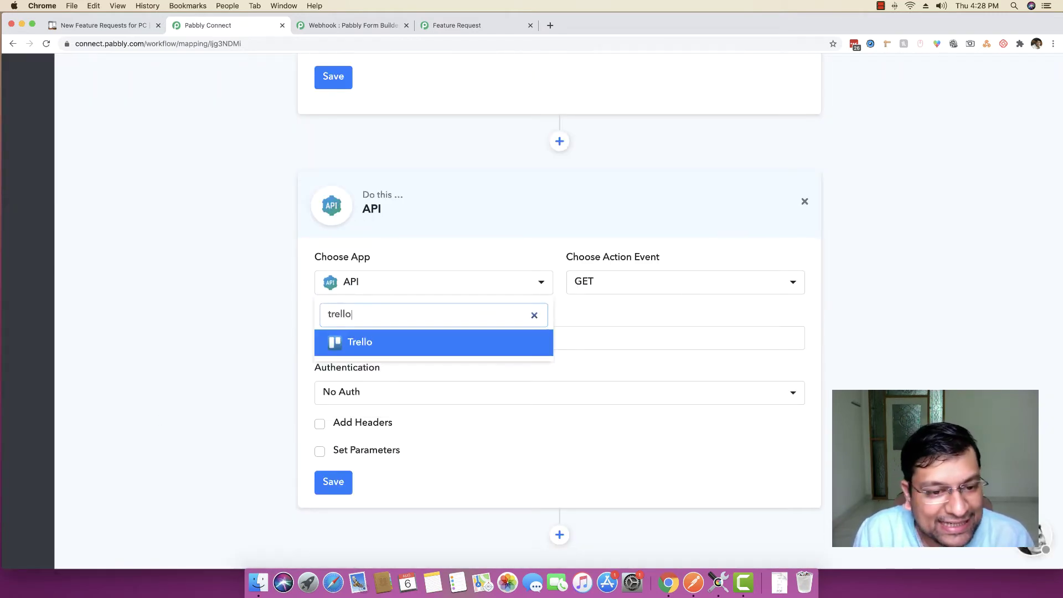
text(o)
key(Return)
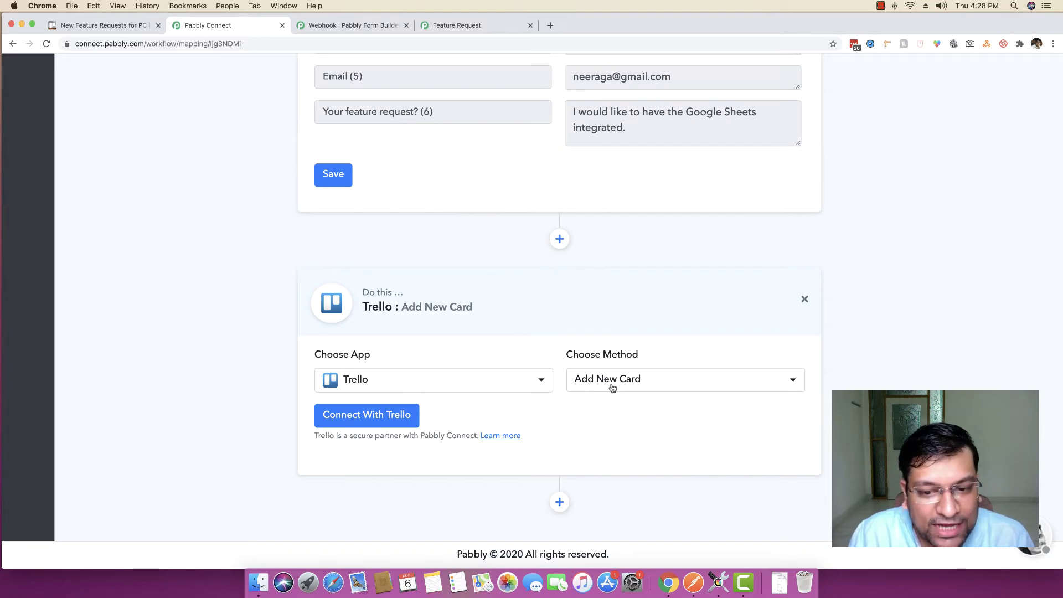
click(620, 387)
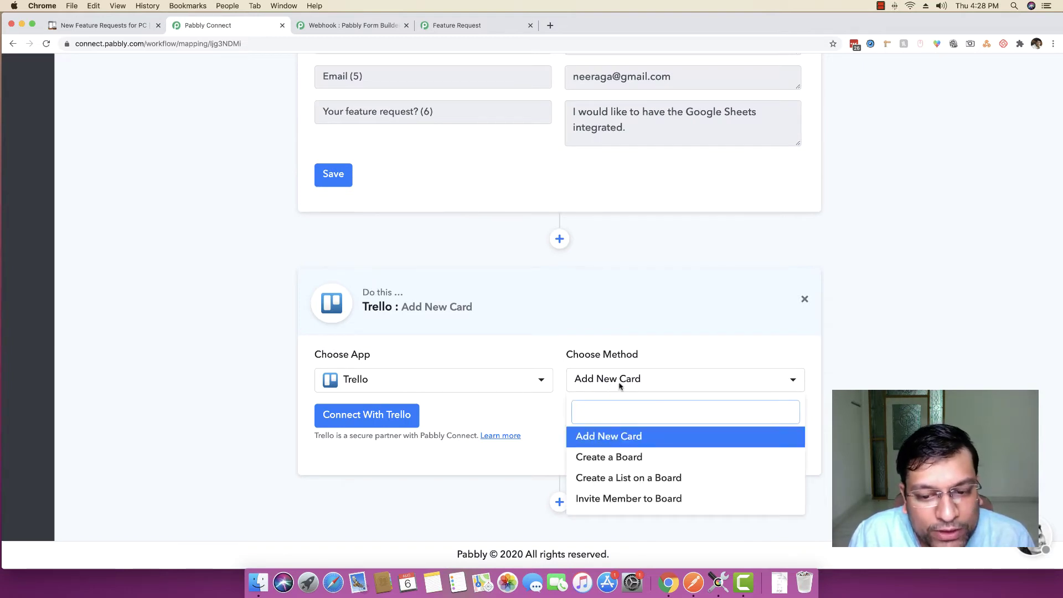
click(609, 437)
click(114, 26)
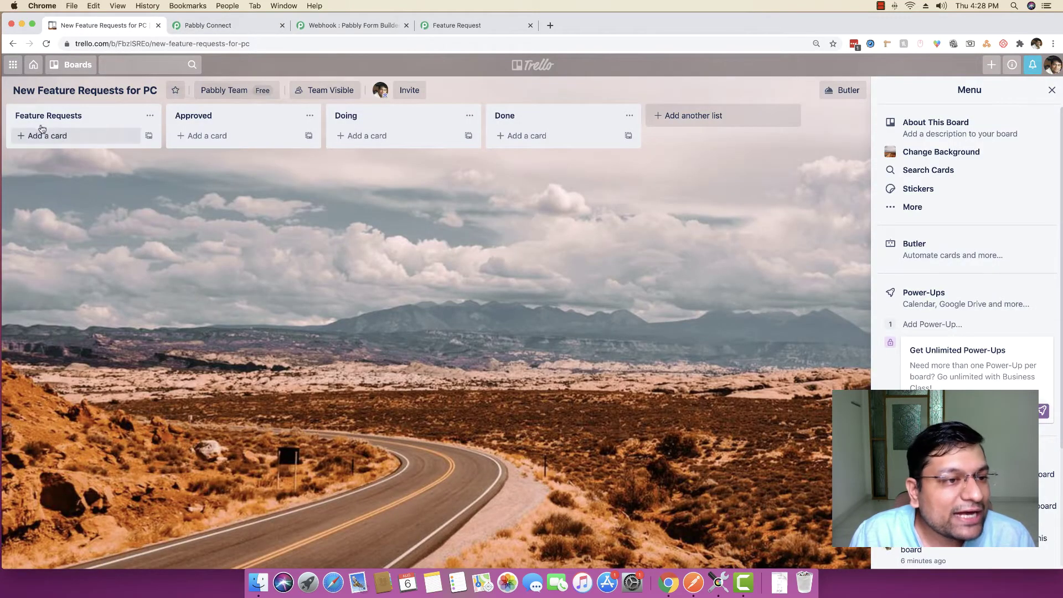
click(216, 26)
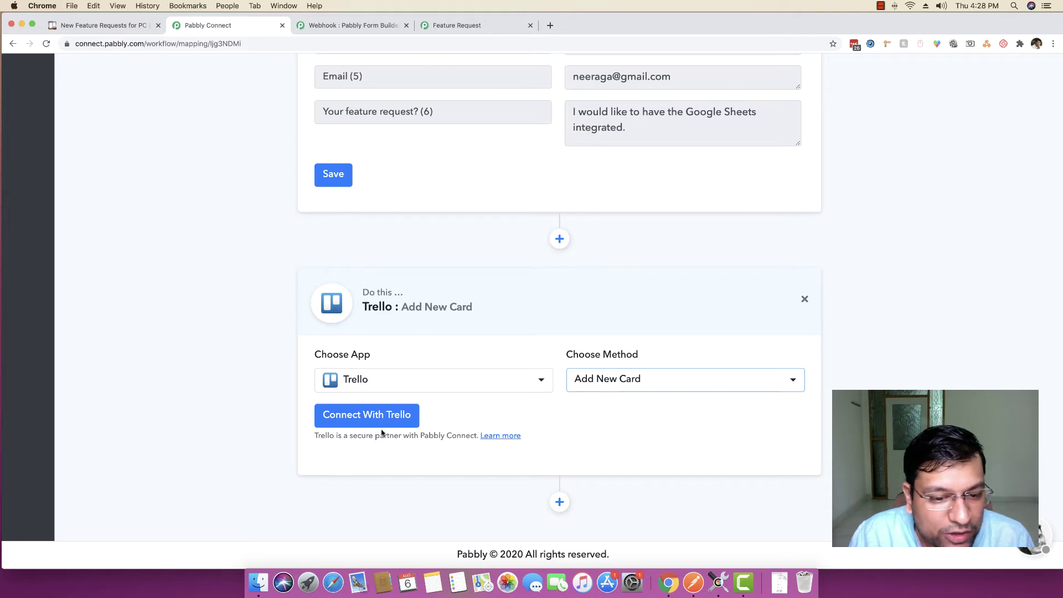
Start a Trello connection and look over its User Name and API Key fields
click(350, 422)
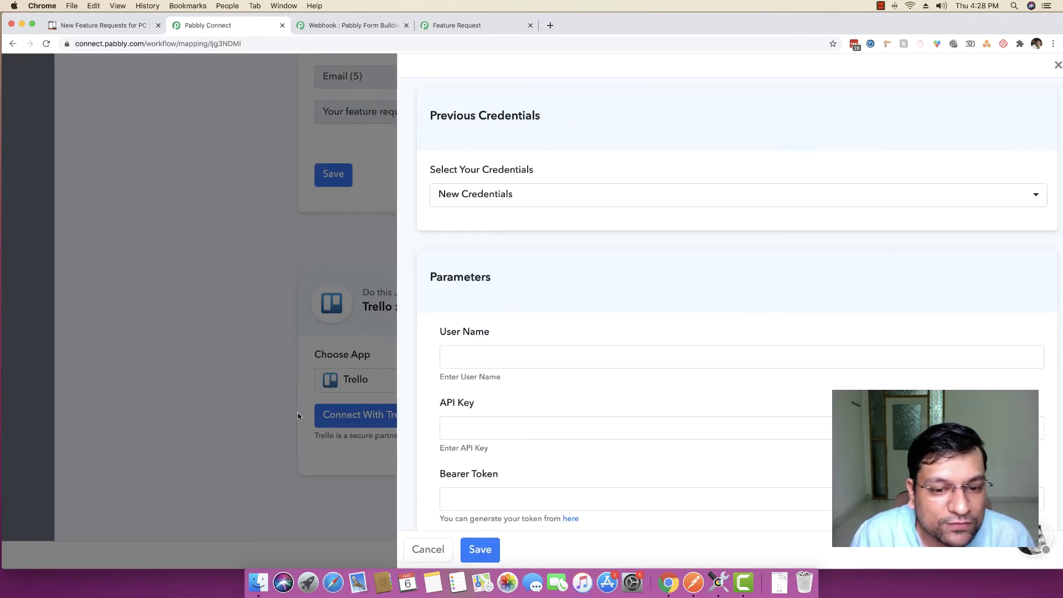
scroll(524, 354, down, 2)
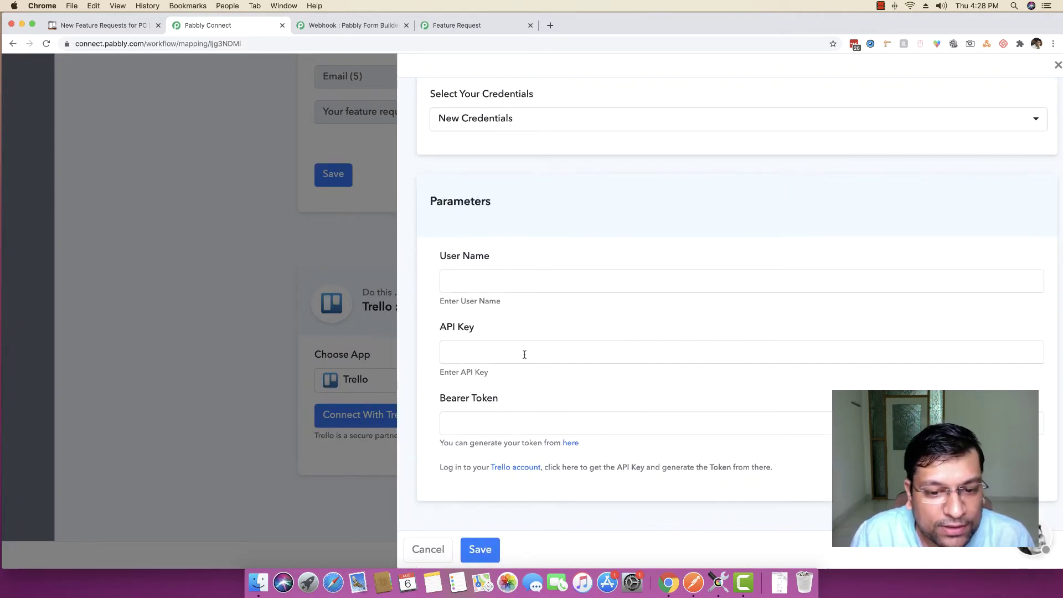
click(495, 282)
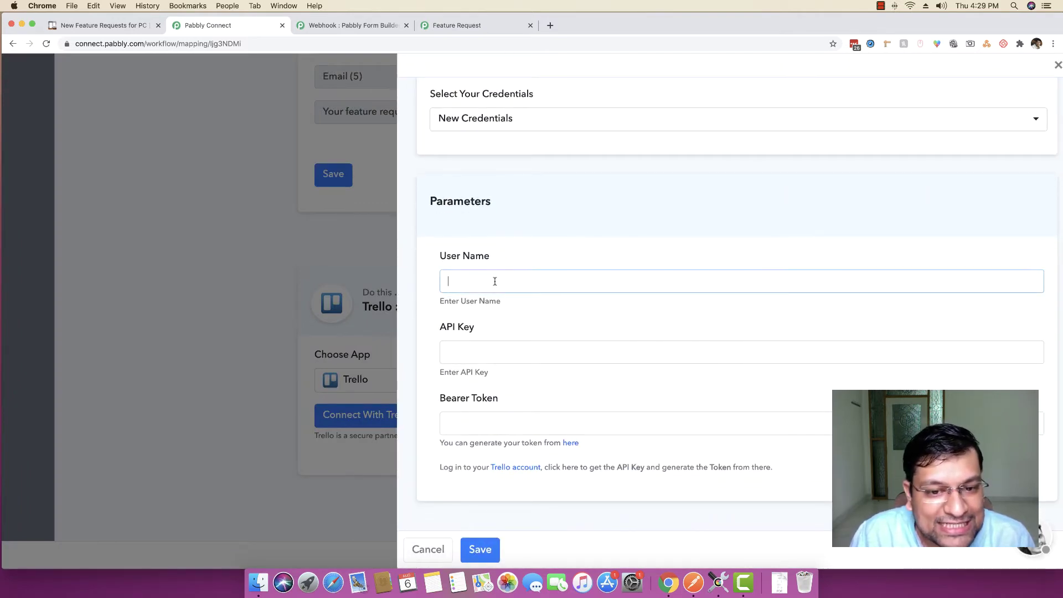
click(488, 353)
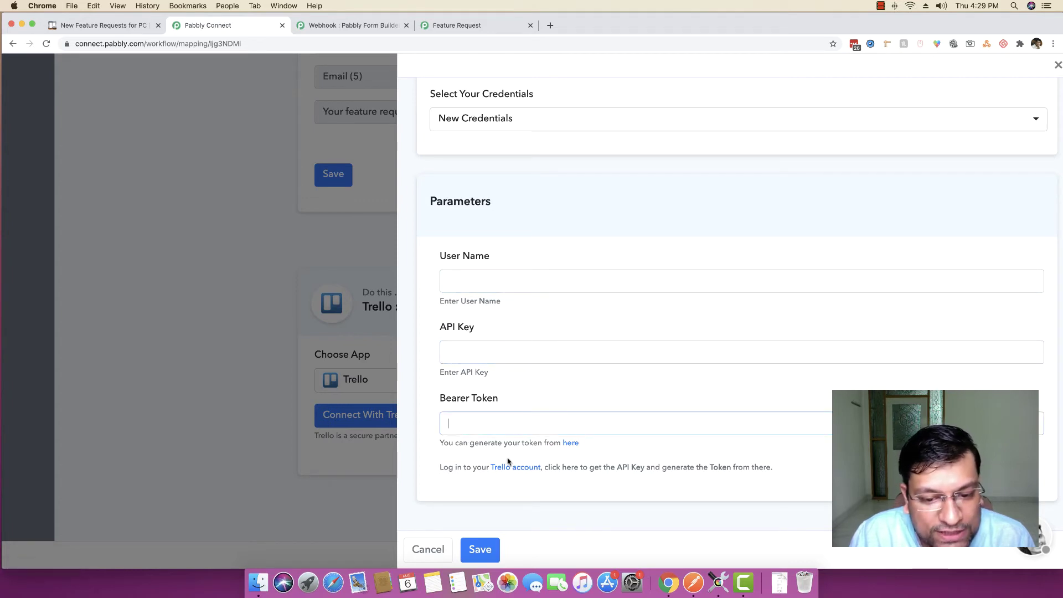
Open Trello's Developer API Keys page in a new tab and select the API key
right_click(571, 443)
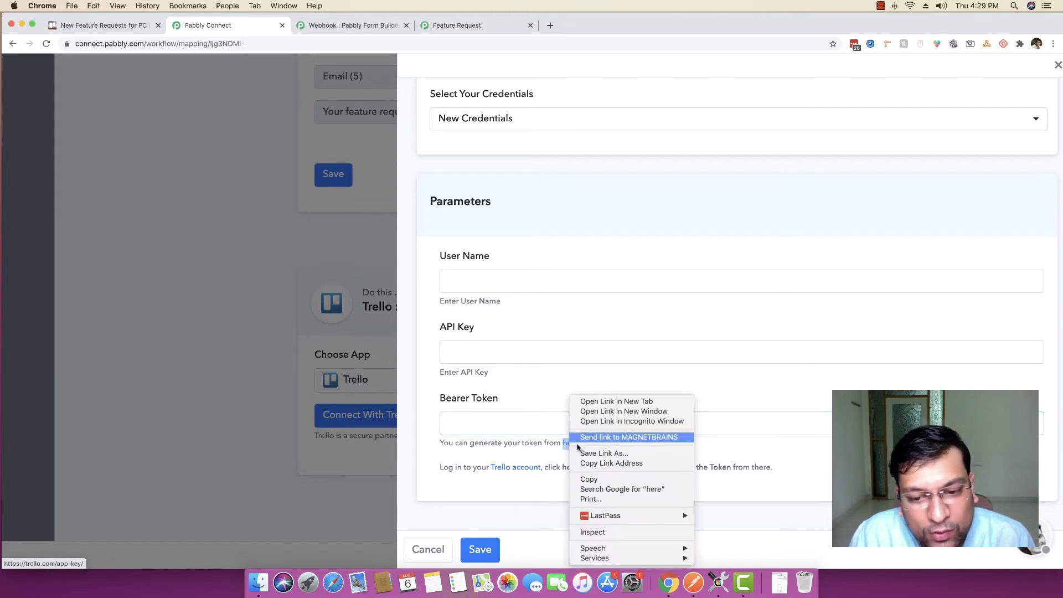
click(604, 401)
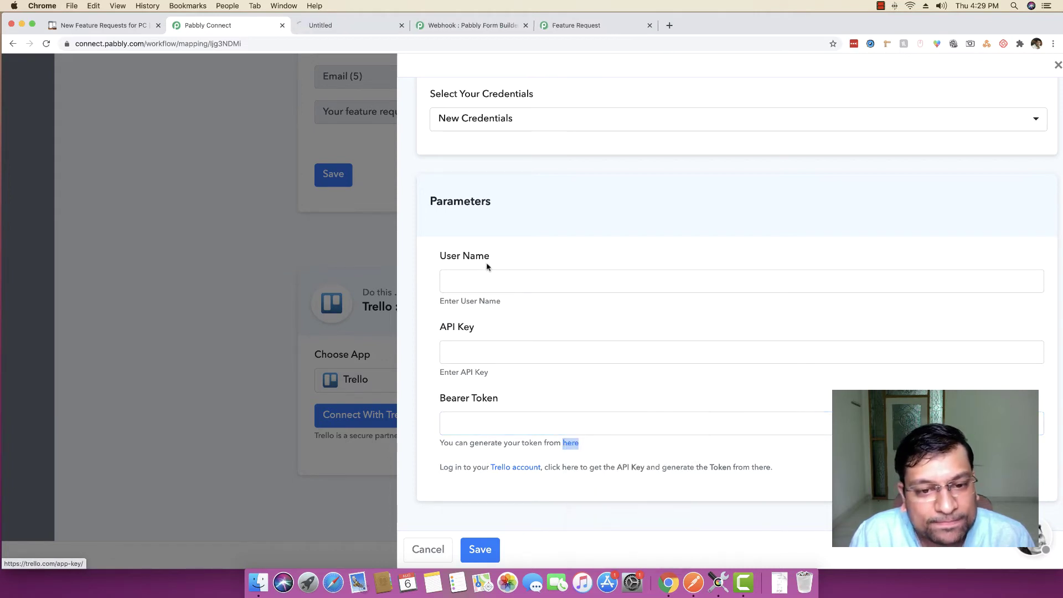
click(334, 30)
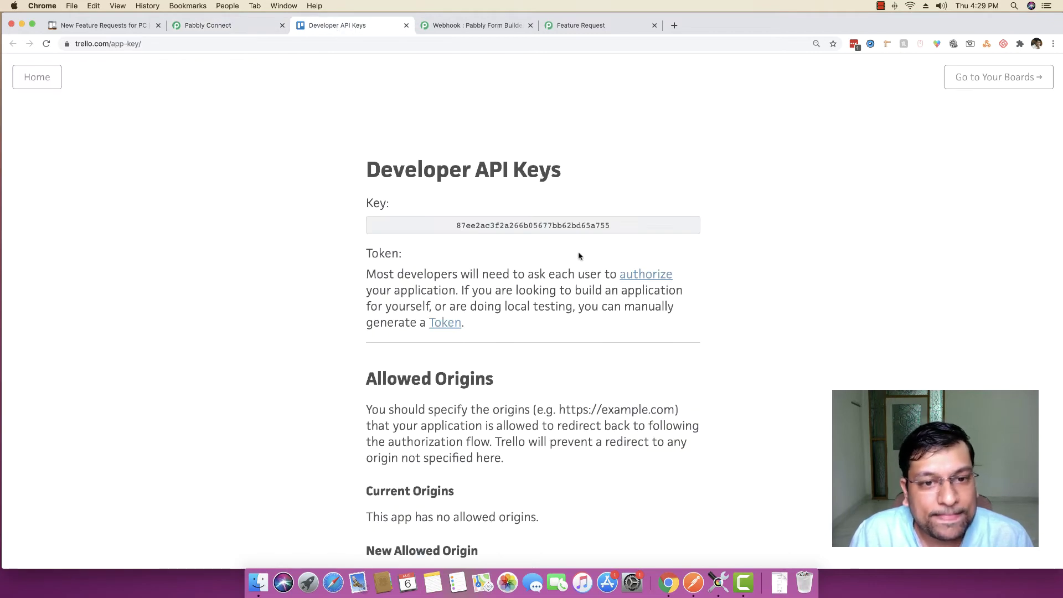
scroll(517, 225, down, 1)
double_click(517, 222)
key(super+c)
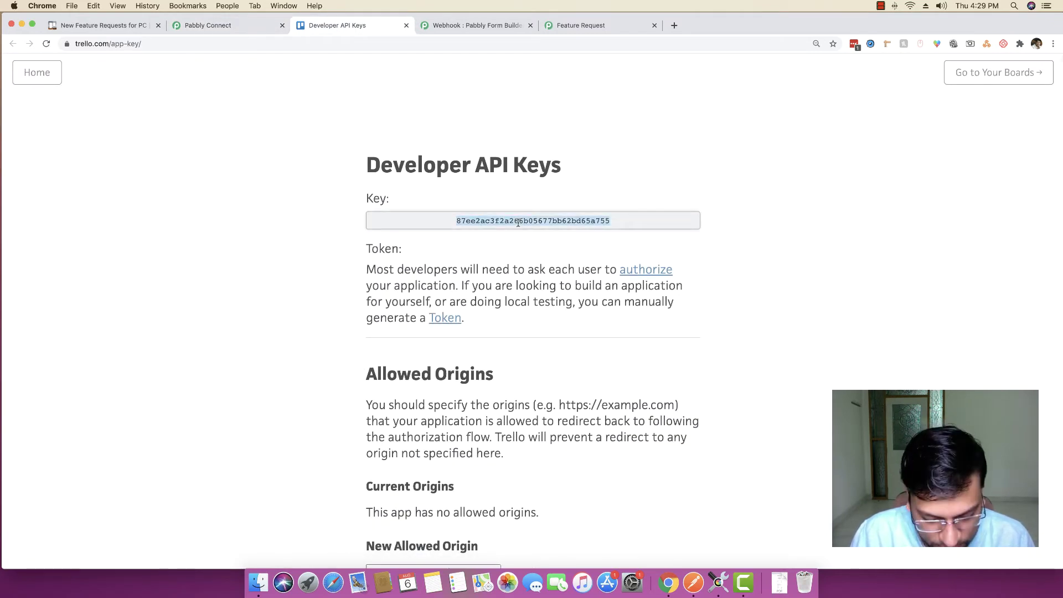
click(259, 25)
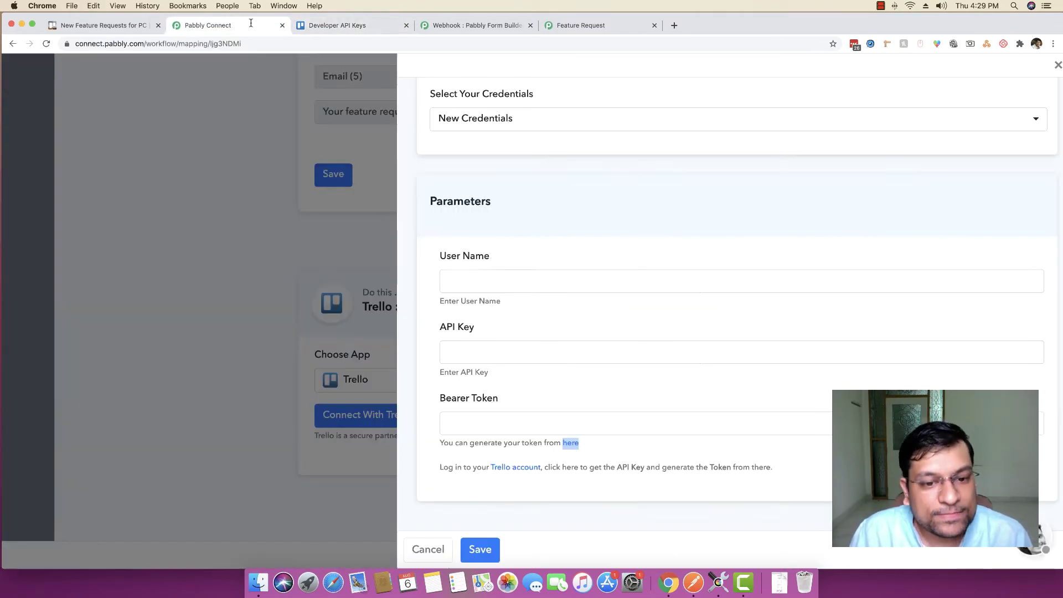
Paste the Trello API key and enter the account user name in Pabbly's Trello credentials form
click(506, 347)
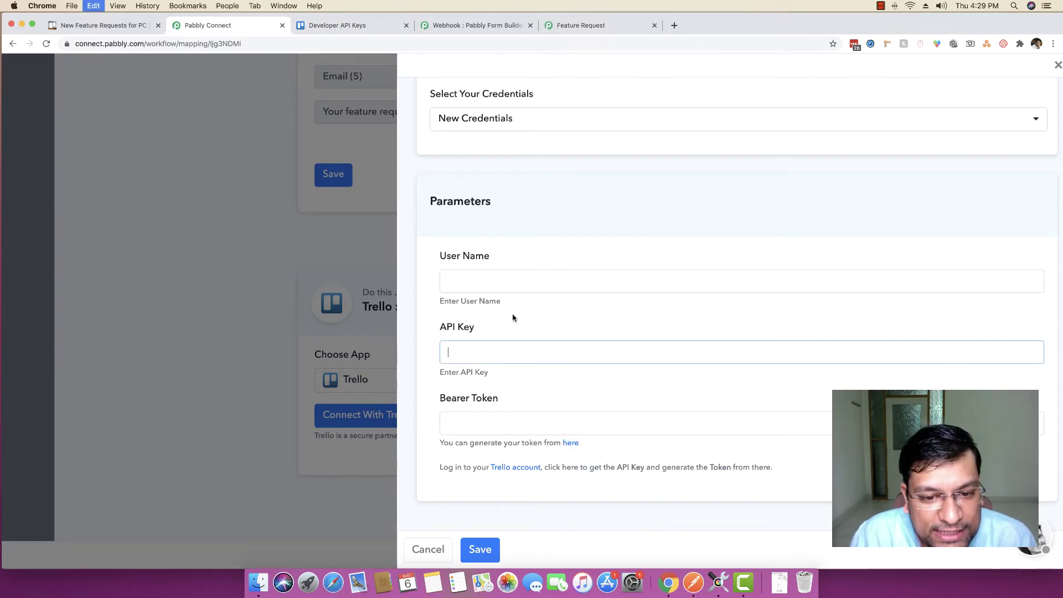
key(super+v)
click(509, 283)
text(neera)
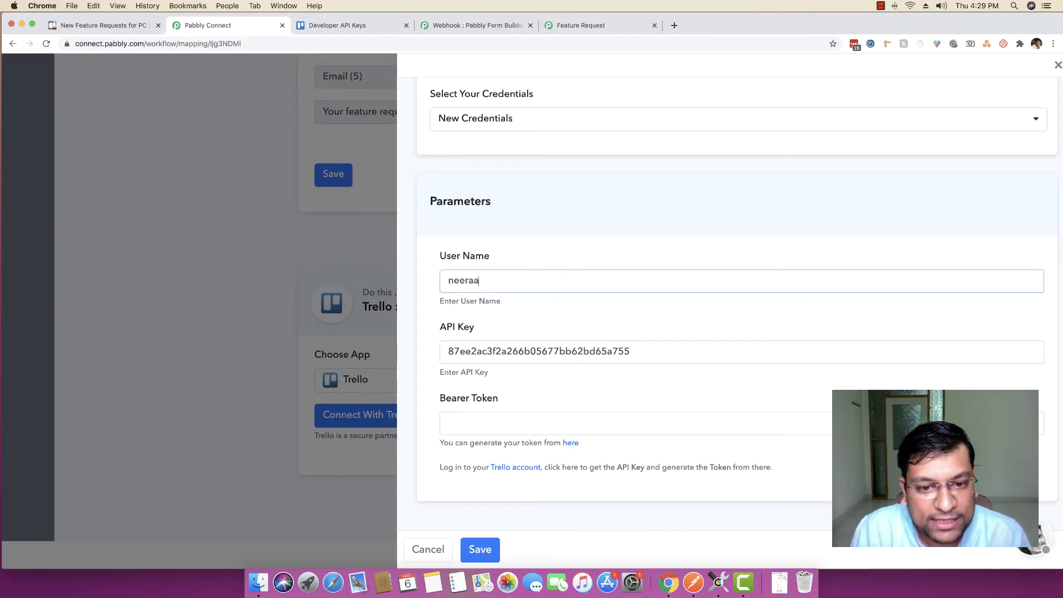
key(BackSpace)
text(ga)
key(Tab)
key(Tab)
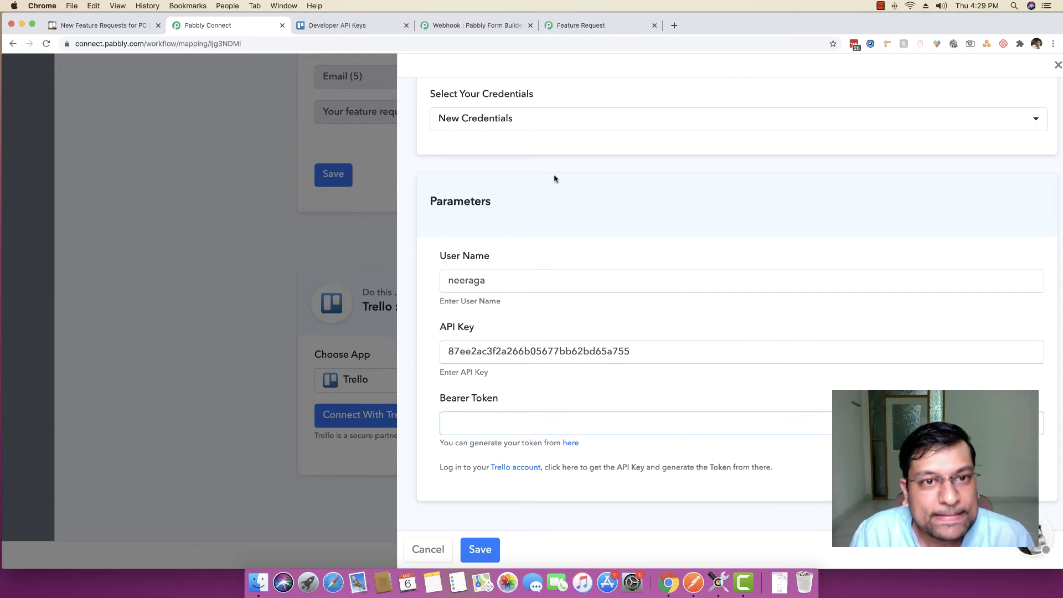
click(353, 24)
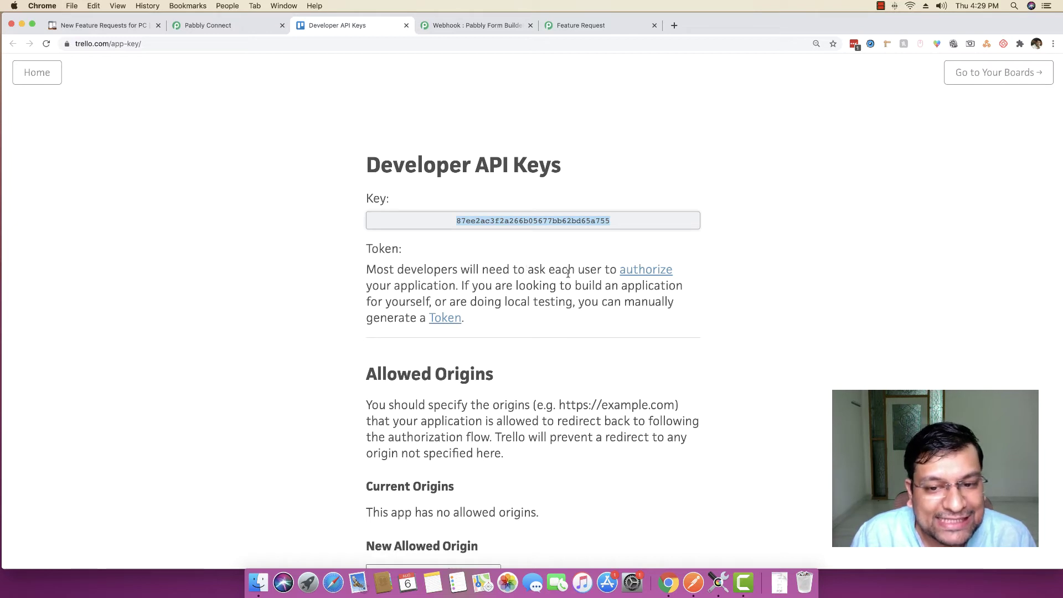
Authorize a Trello server token for the account via the Token link and Allow
click(445, 319)
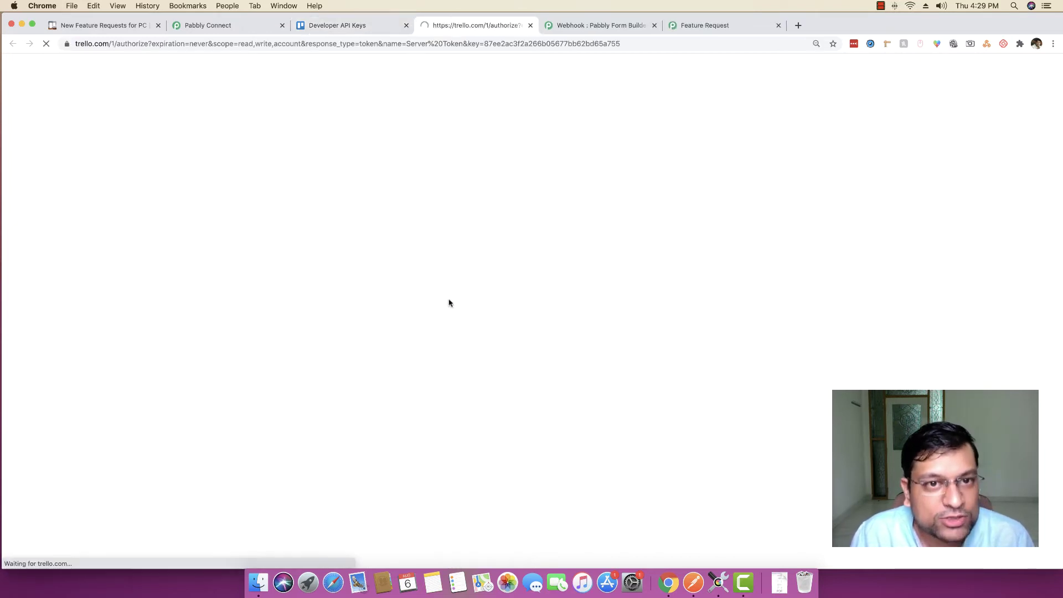
scroll(565, 296, down, 7)
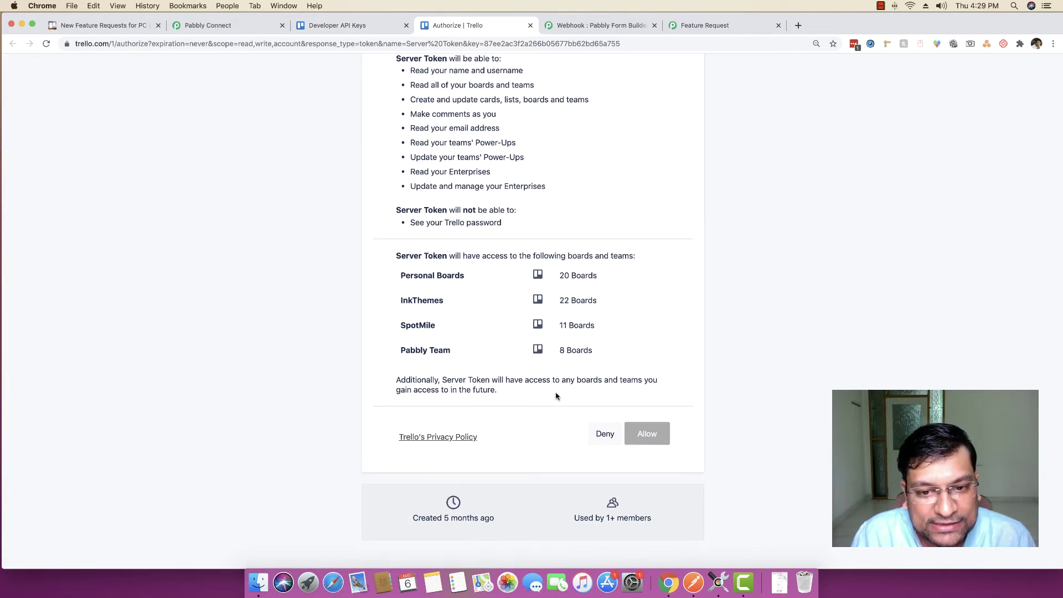
scroll(558, 260, up, 5)
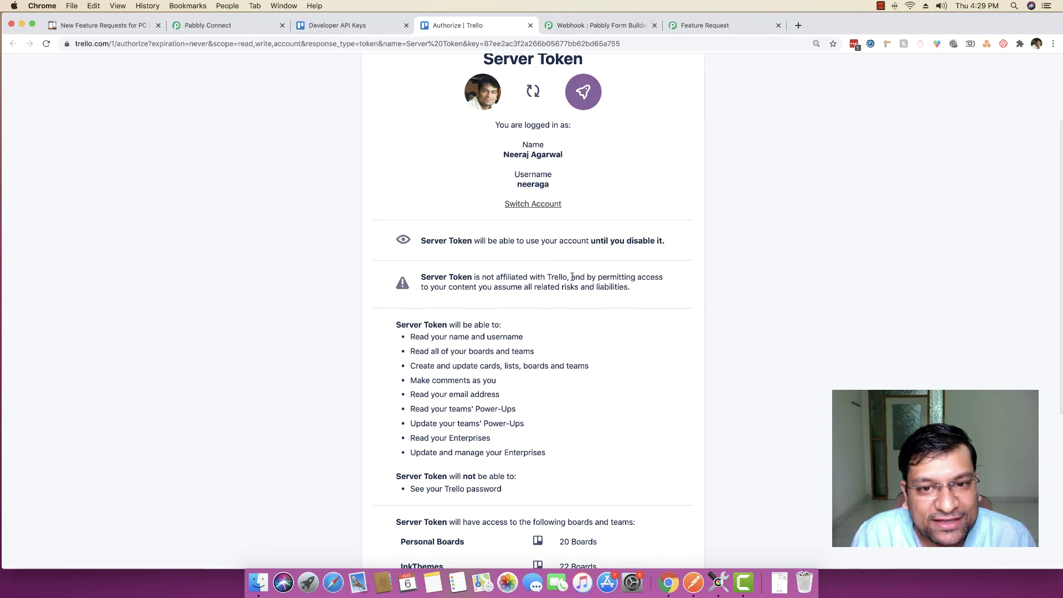
scroll(572, 277, up, 3)
scroll(576, 287, down, 8)
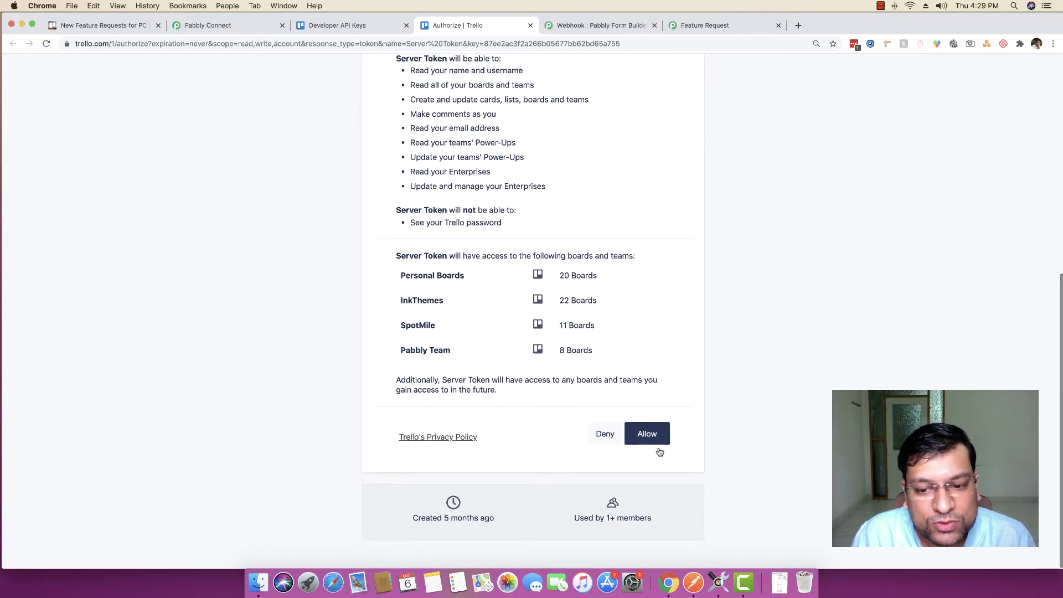
click(658, 444)
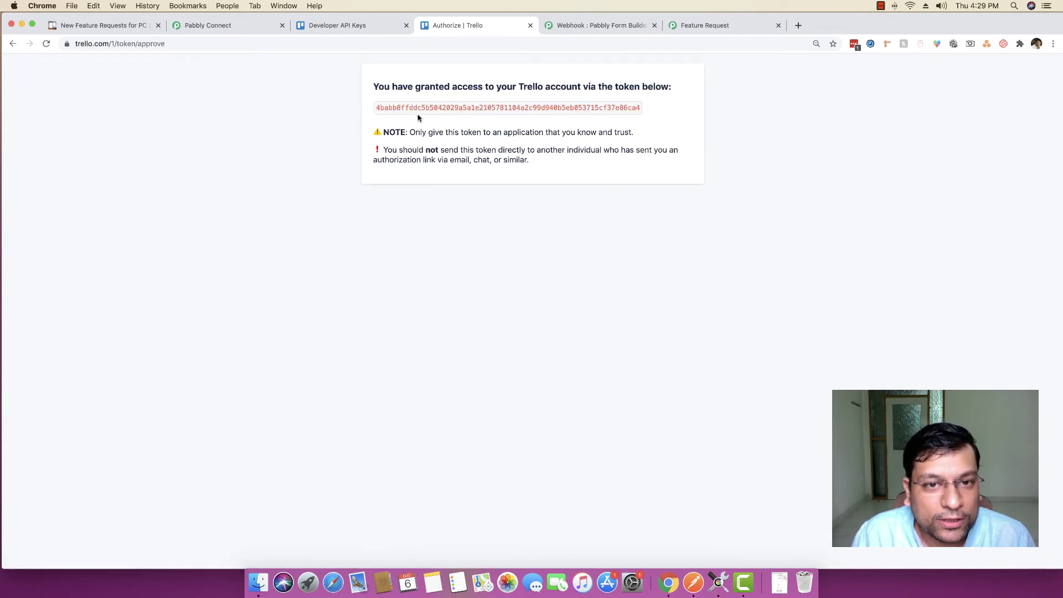
Copy the generated Trello token and go back to the Pabbly Connect credentials form
double_click(459, 105)
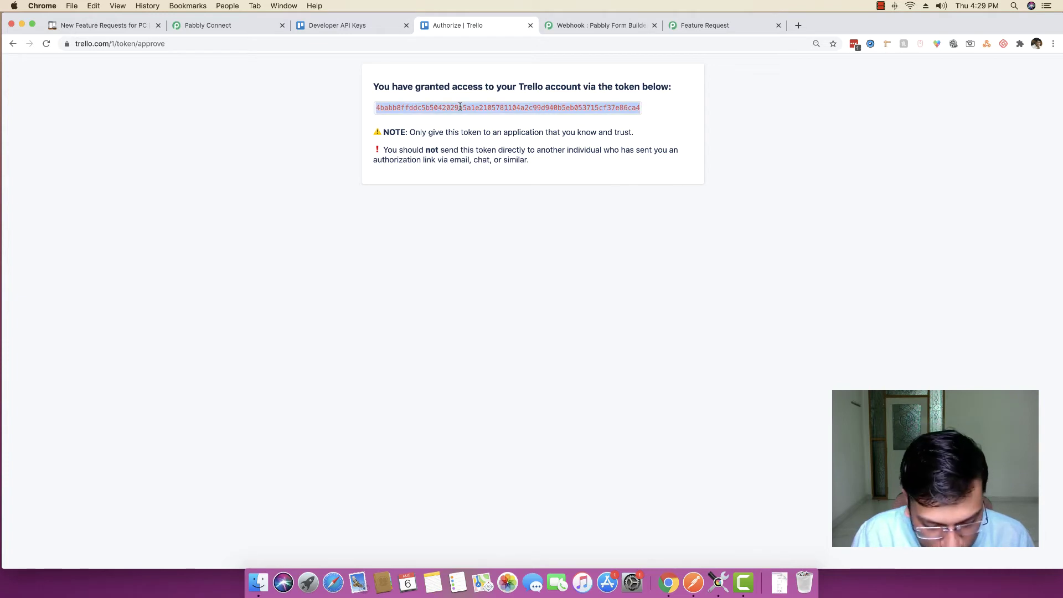
key(super+c)
click(356, 25)
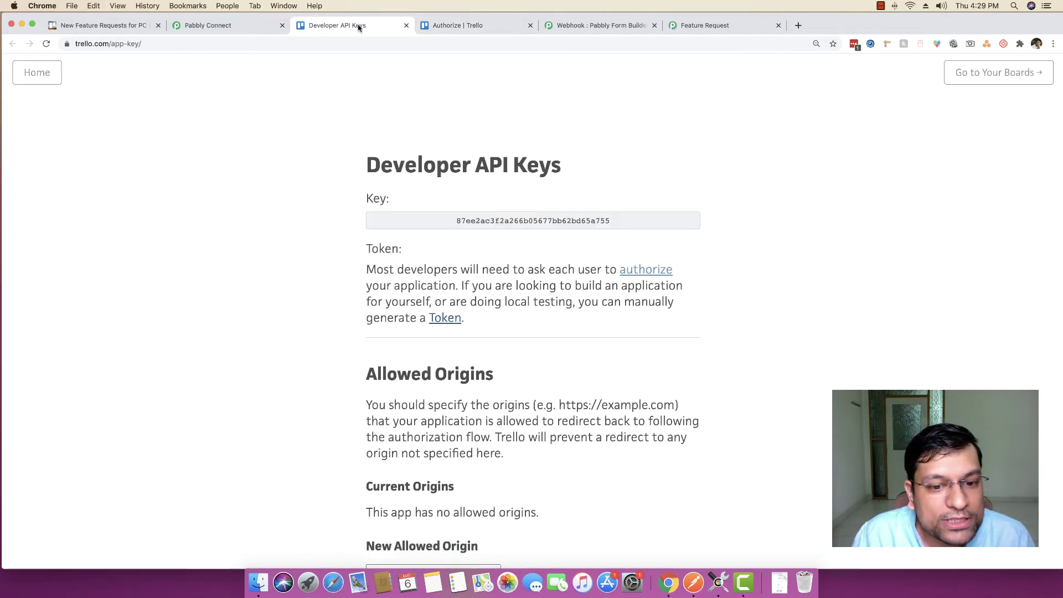
click(225, 25)
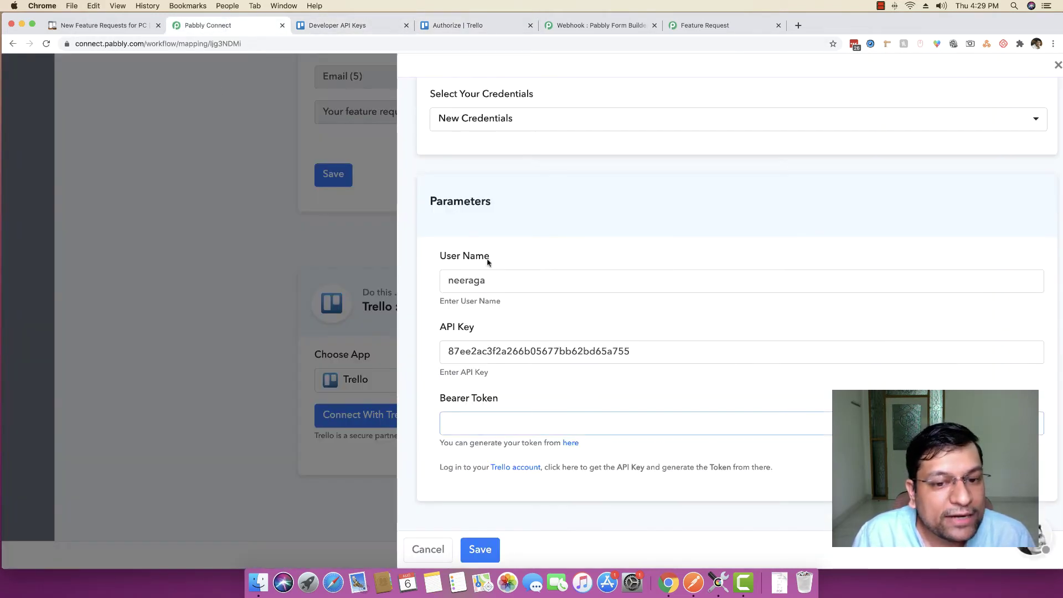
Paste the Trello token into Bearer Token and save to connect the Trello account
click(503, 426)
key(super+v)
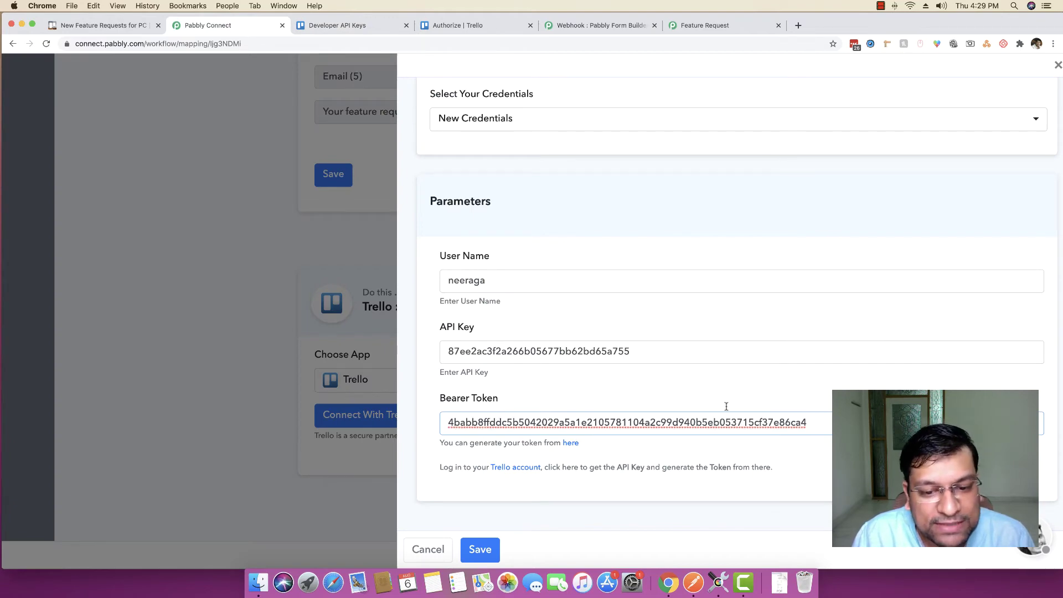
click(480, 550)
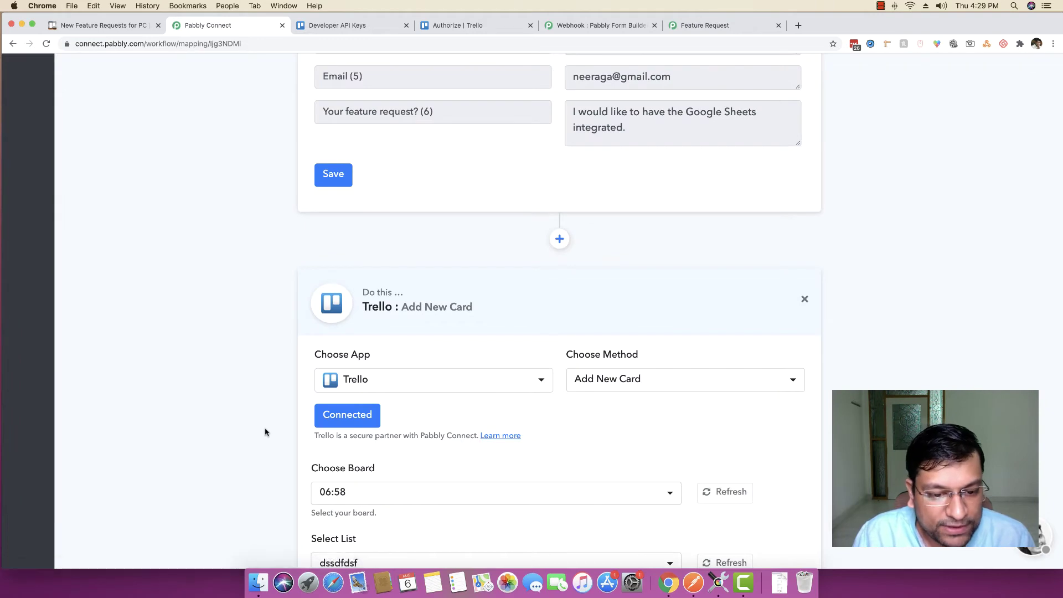
scroll(266, 430, down, 5)
scroll(382, 264, down, 1)
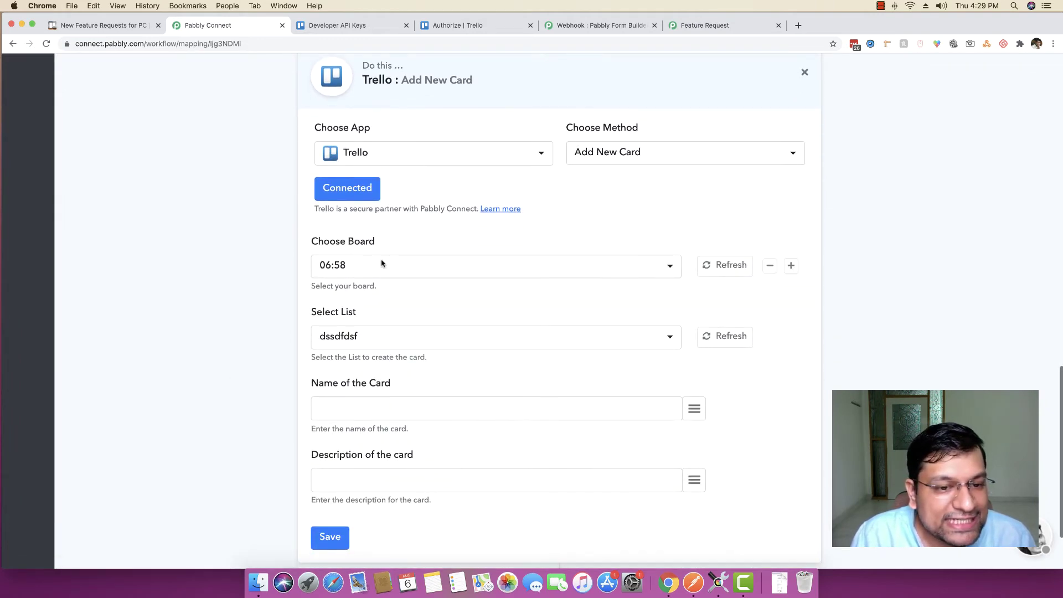
Browse the available Trello boards and check the New Feature Requests for PC board in Trello
click(386, 267)
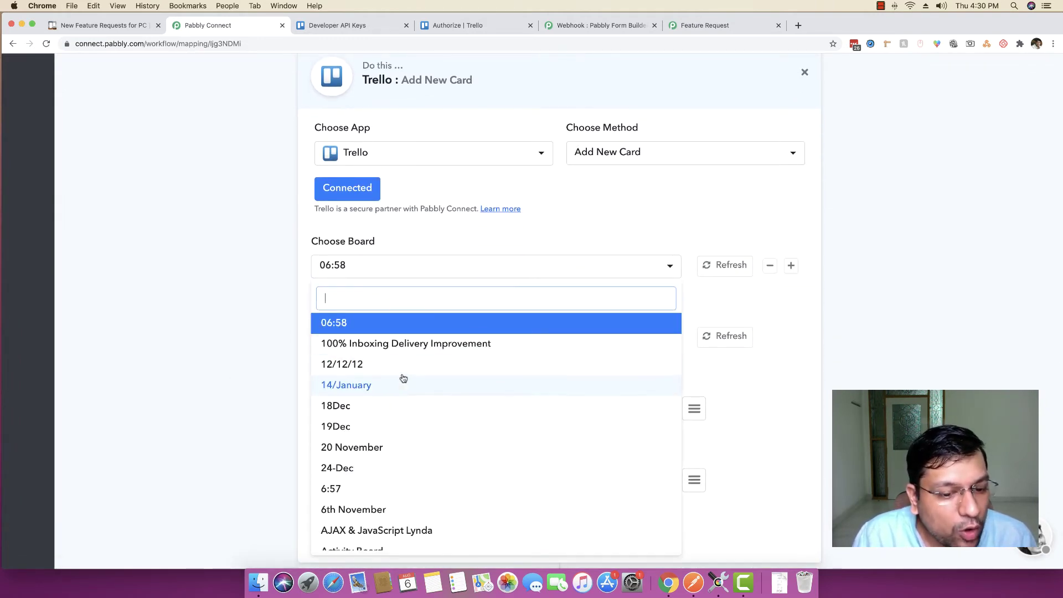
scroll(403, 378, down, 7)
scroll(404, 378, down, 7)
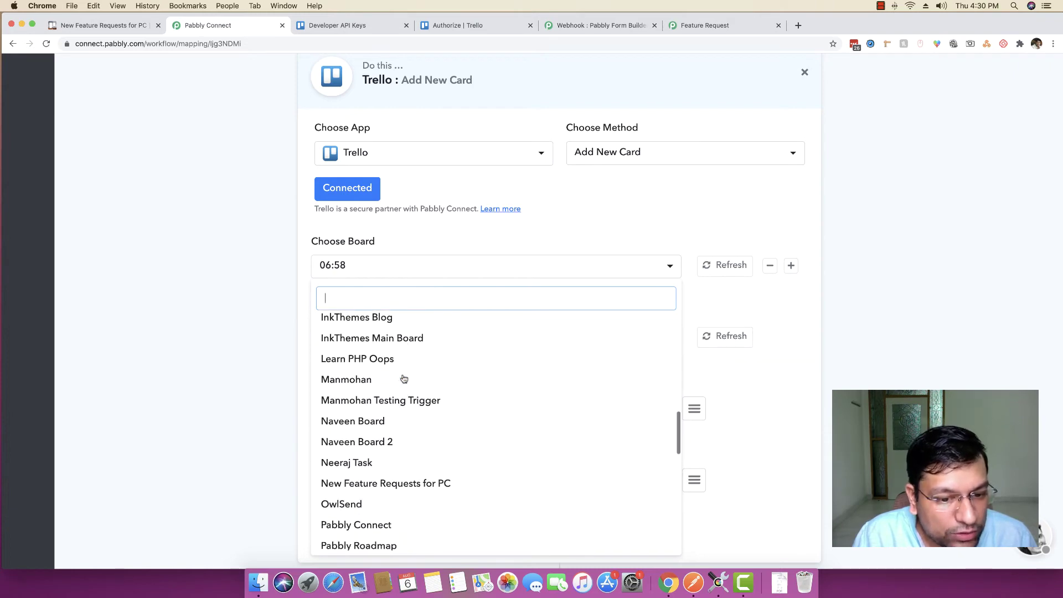
click(218, 376)
click(106, 25)
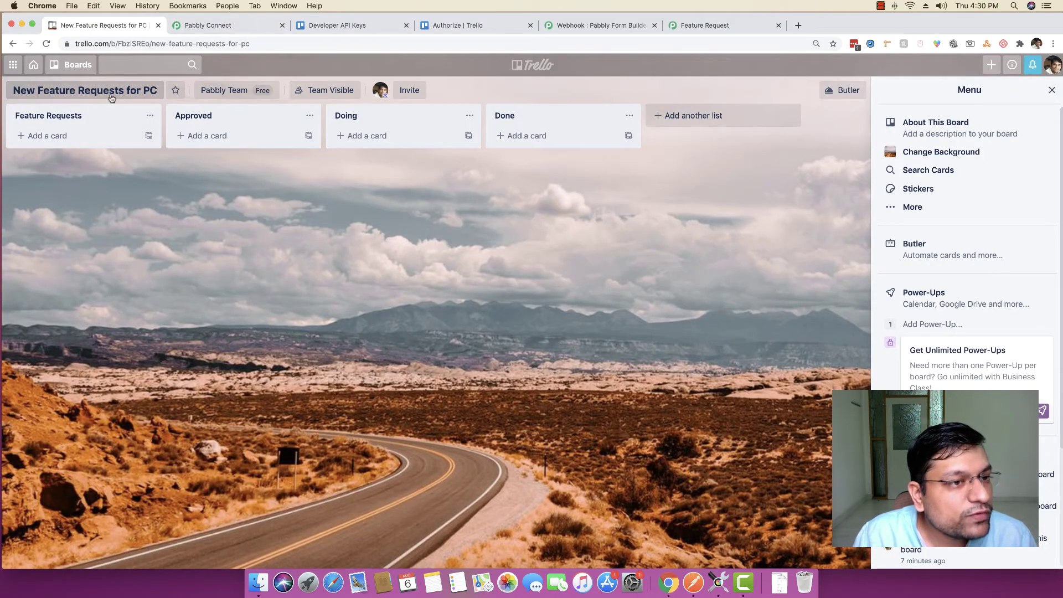
click(241, 28)
Choose board New Feature Requests for PC (searching 'new f') with list Feature Requests
click(377, 266)
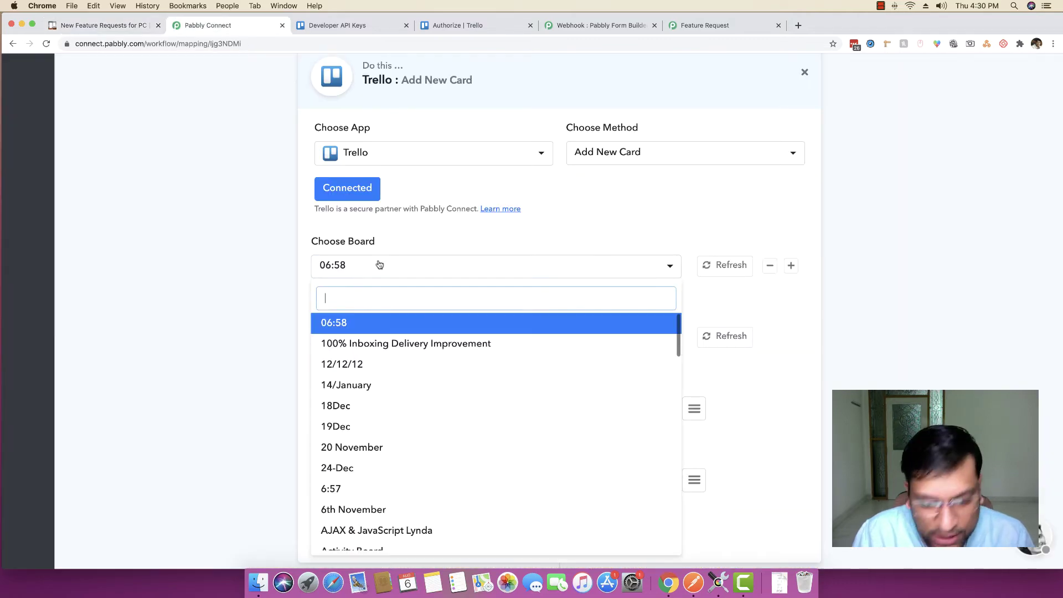
text(new f)
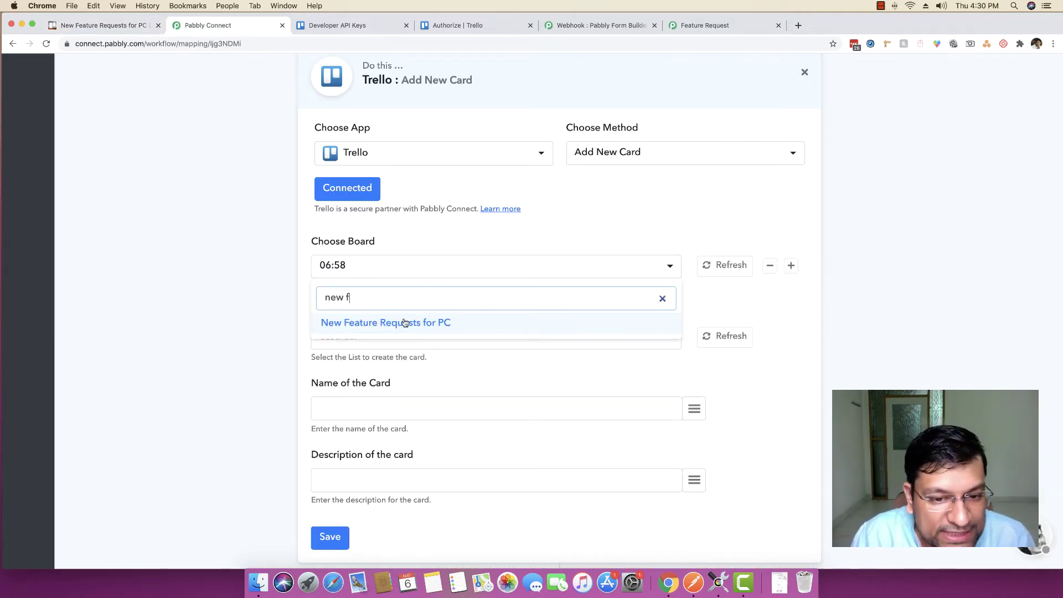
click(403, 323)
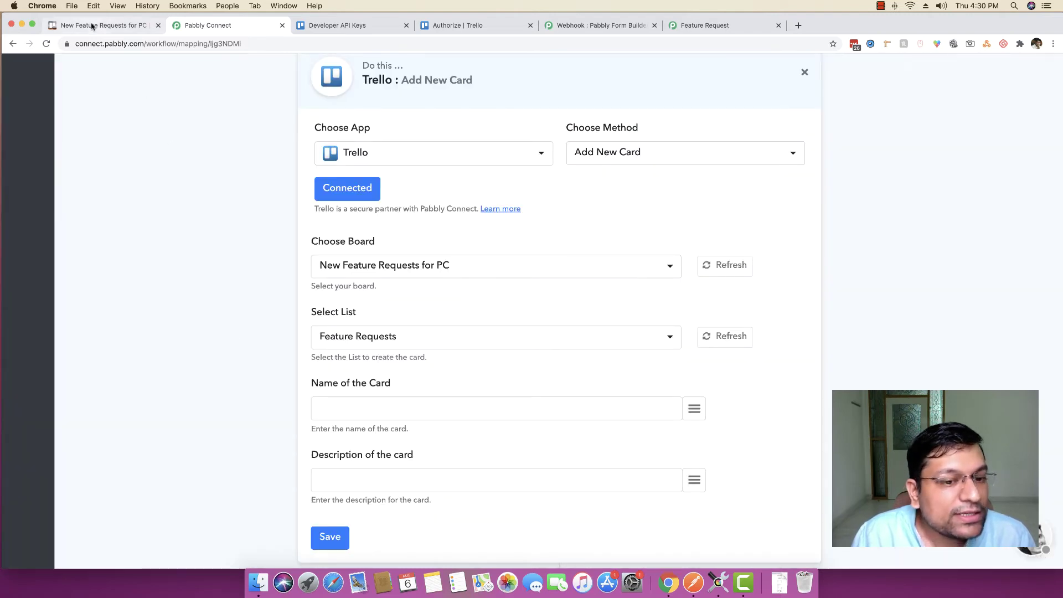
click(401, 337)
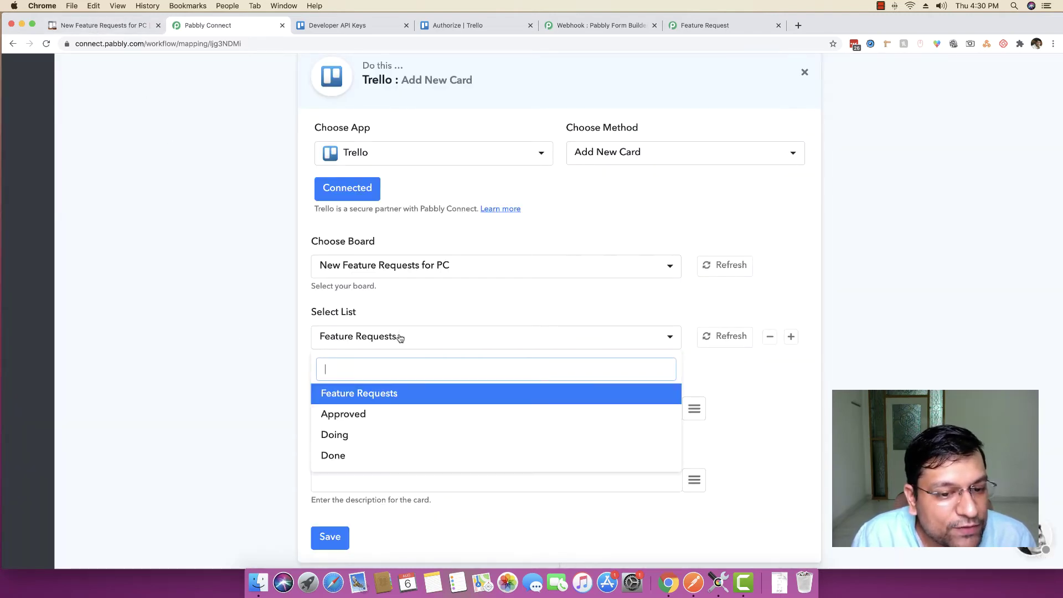
click(401, 337)
click(103, 25)
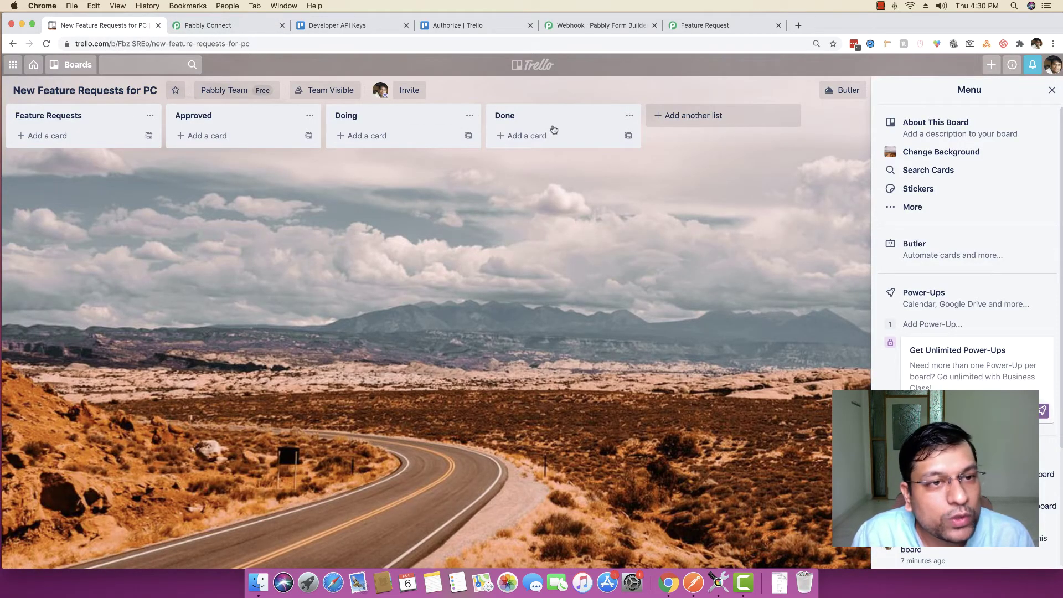
click(232, 30)
scroll(183, 240, down, 3)
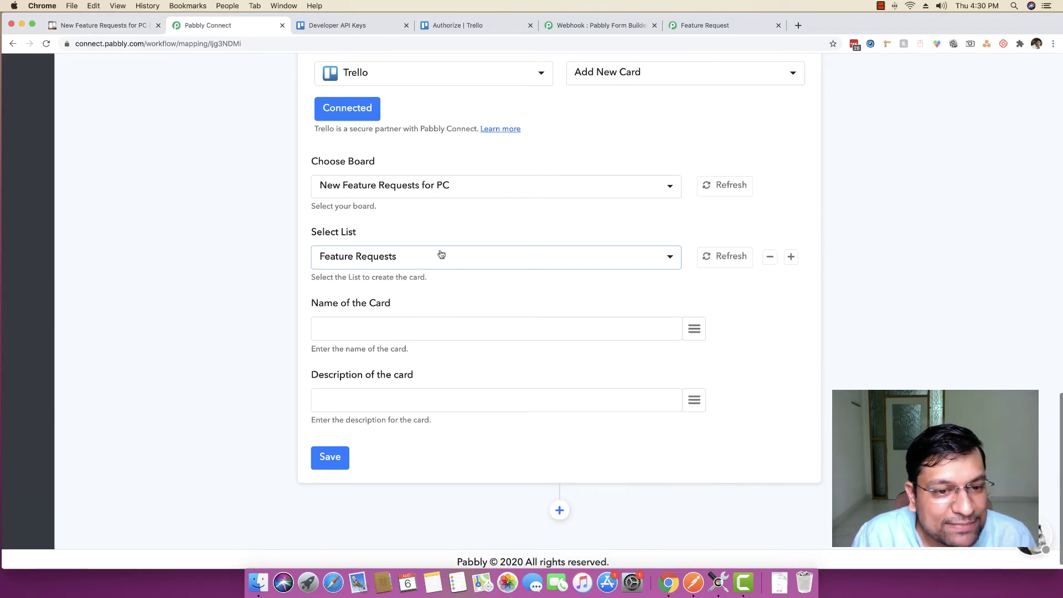
click(372, 256)
click(373, 256)
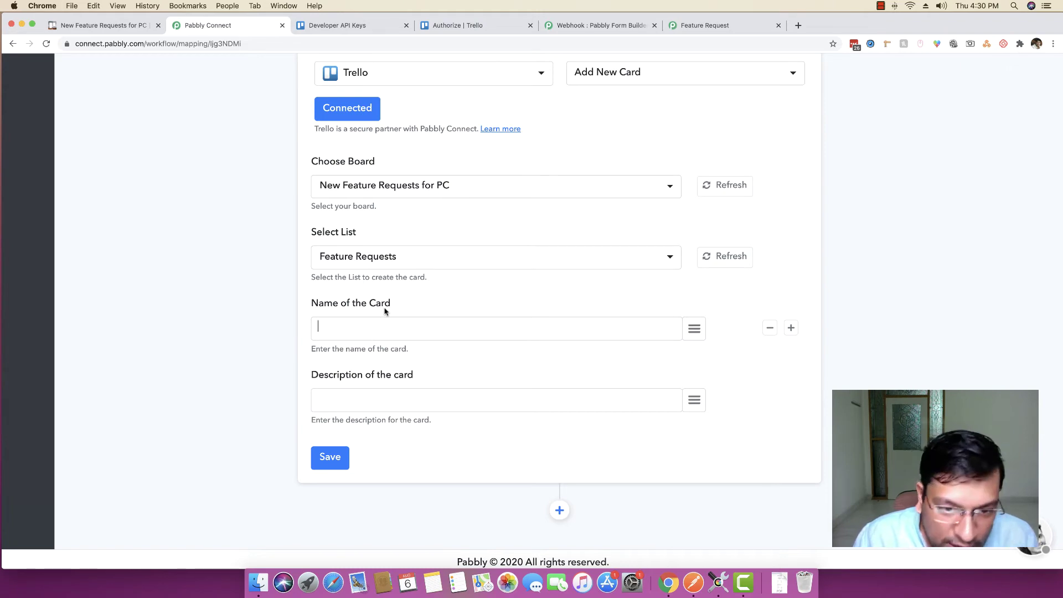
text(Re)
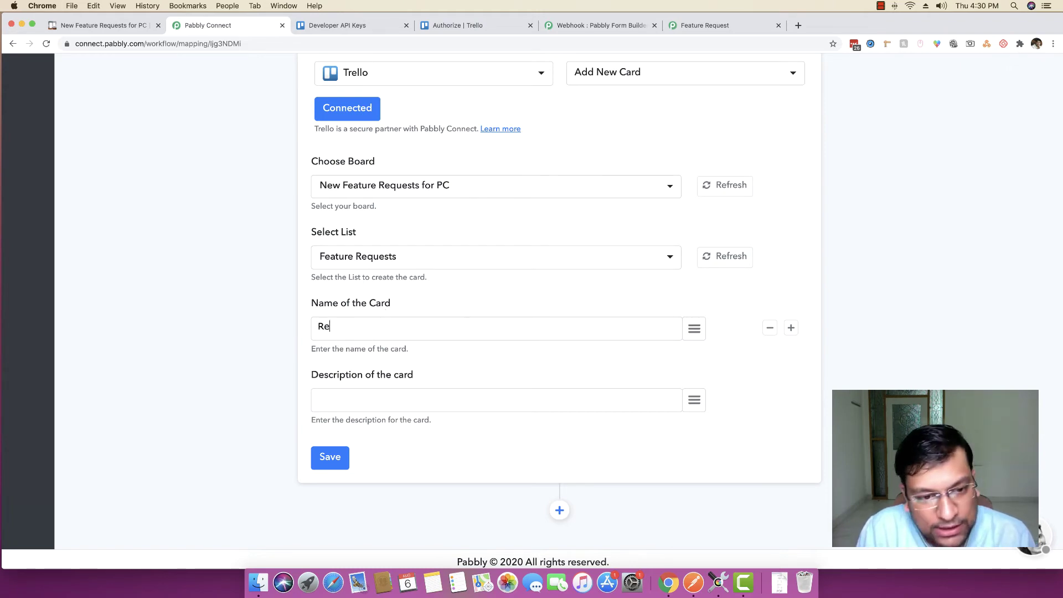
scroll(122, 348, up, 15)
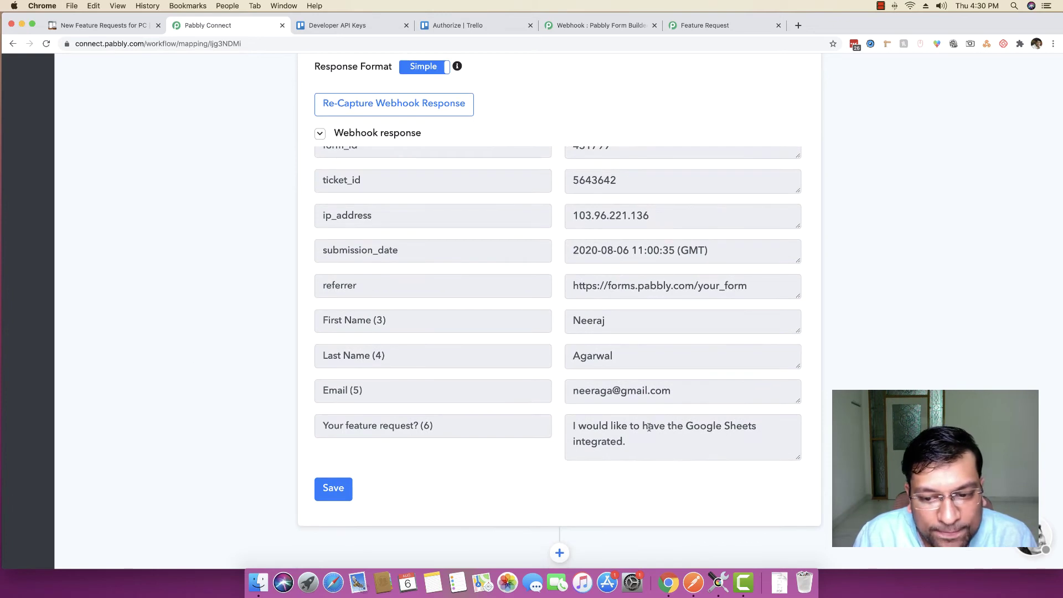
scroll(633, 391, up, 1)
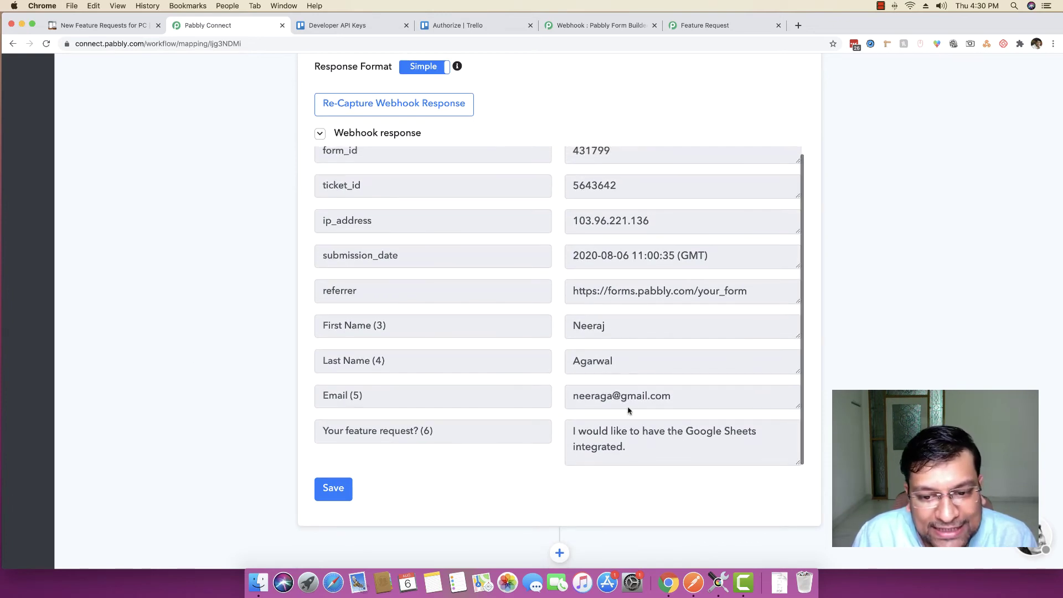
scroll(624, 408, down, 1)
drag(647, 391, 589, 389)
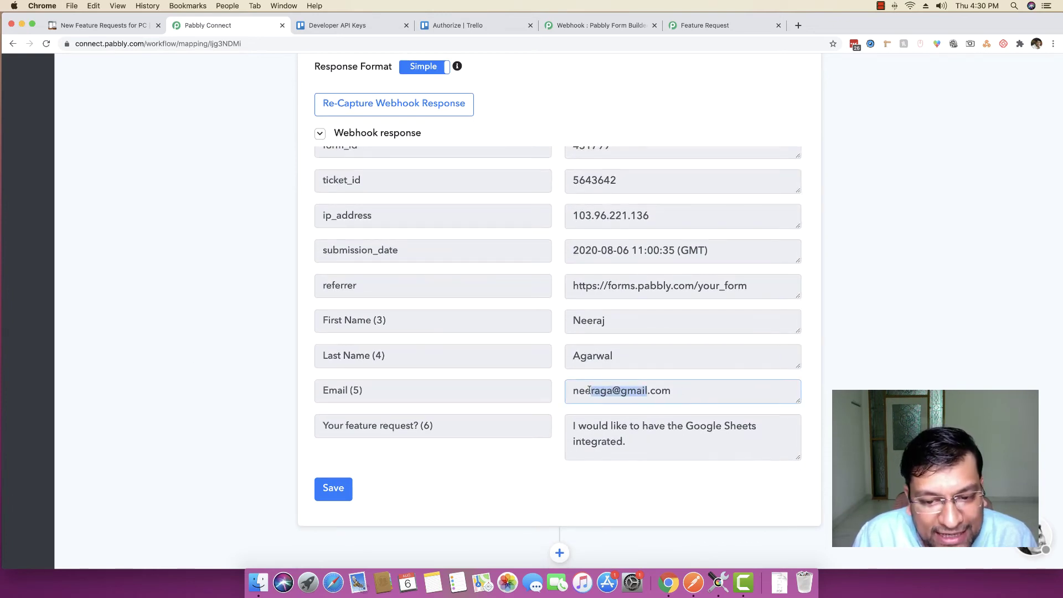
click(589, 389)
drag(639, 442, 568, 425)
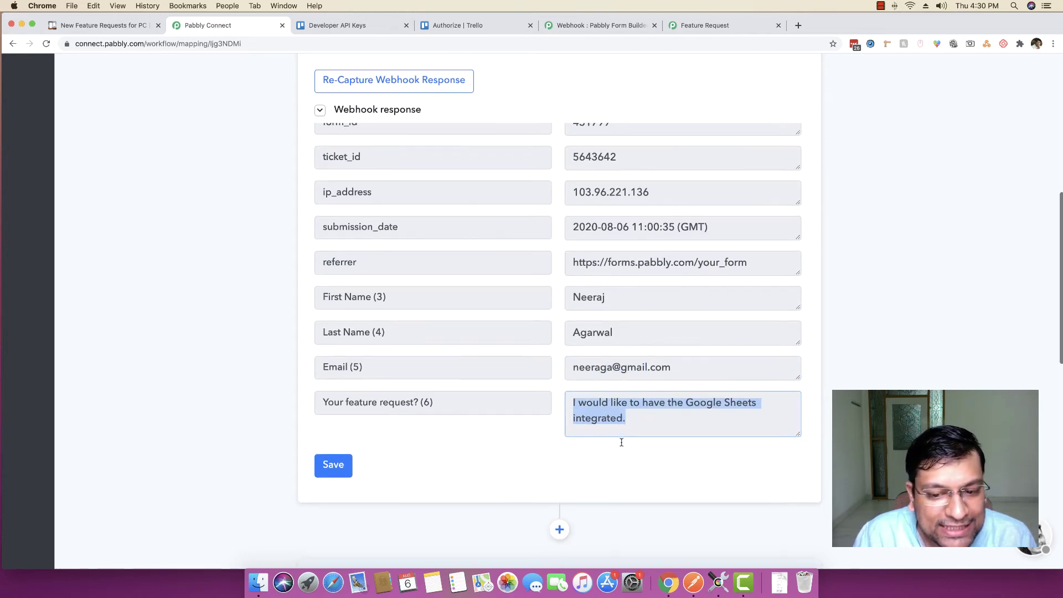
scroll(622, 439, down, 10)
click(414, 400)
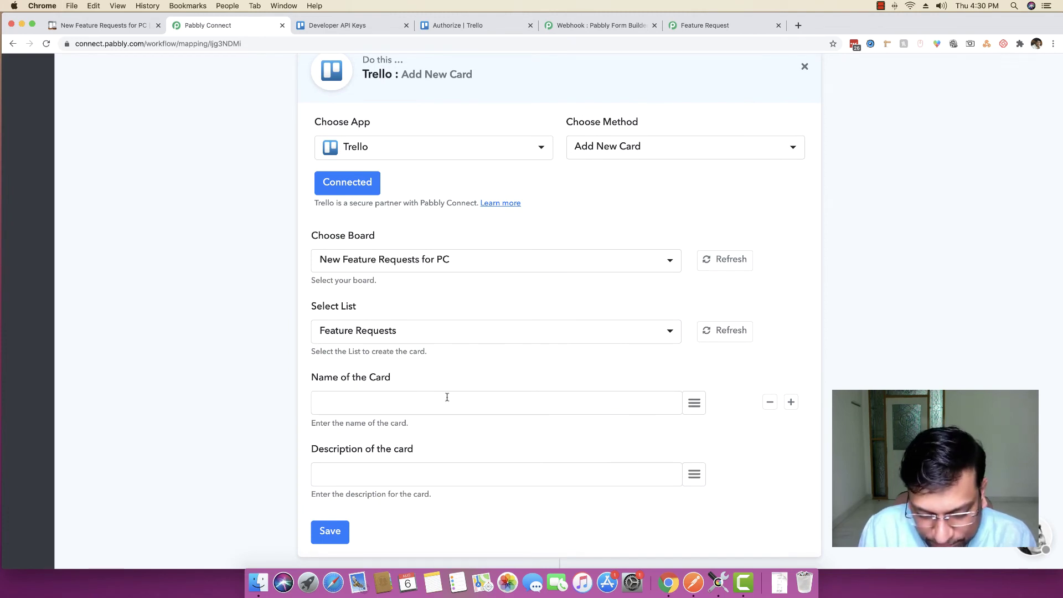
Build the card name as 'Request from' plus the submitter's First Name and Email fields
text(Request from)
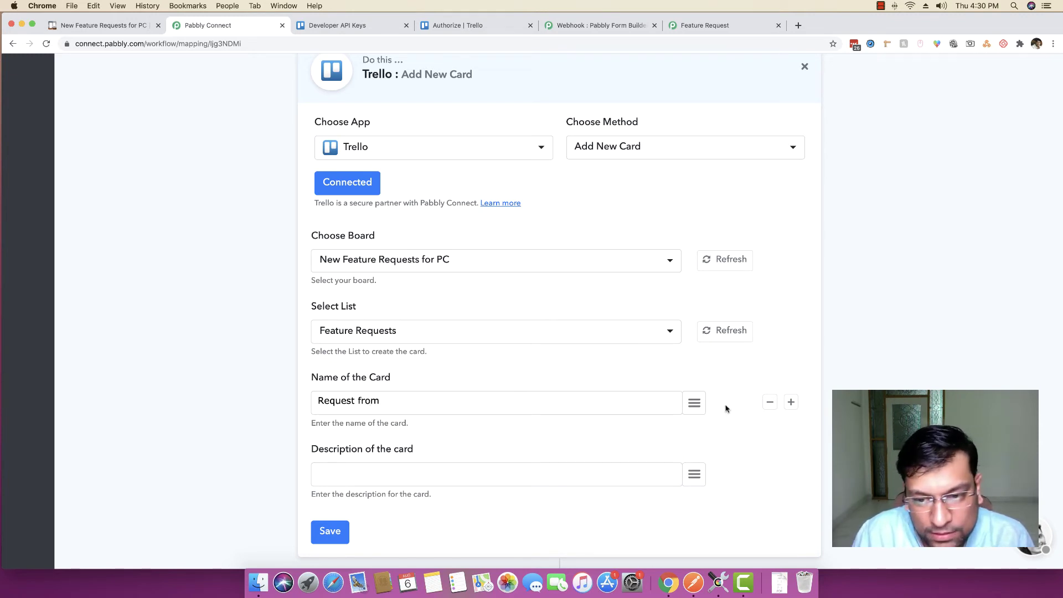
click(694, 402)
click(615, 320)
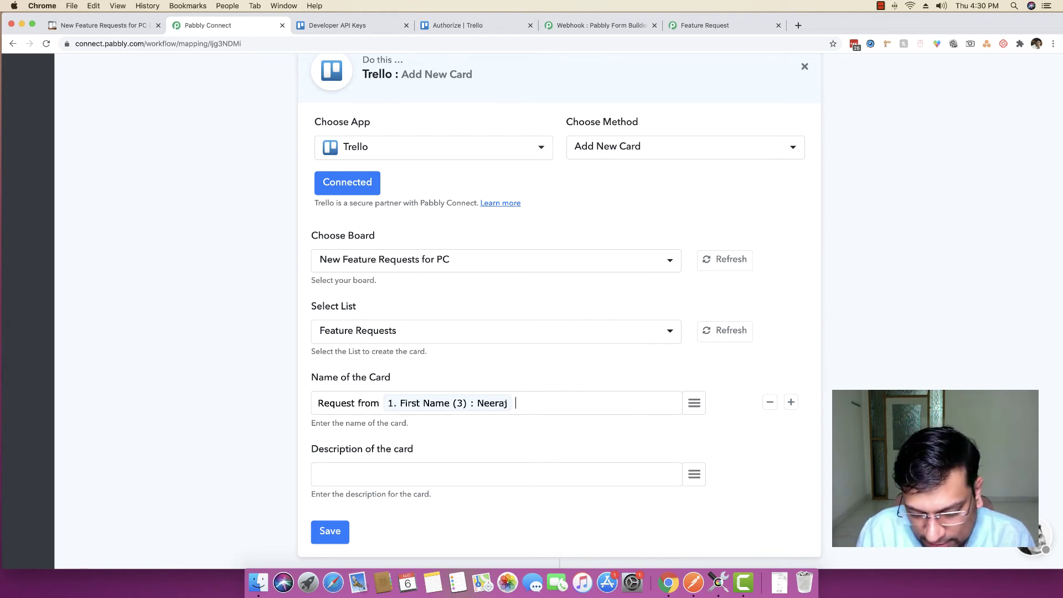
text(. Email:)
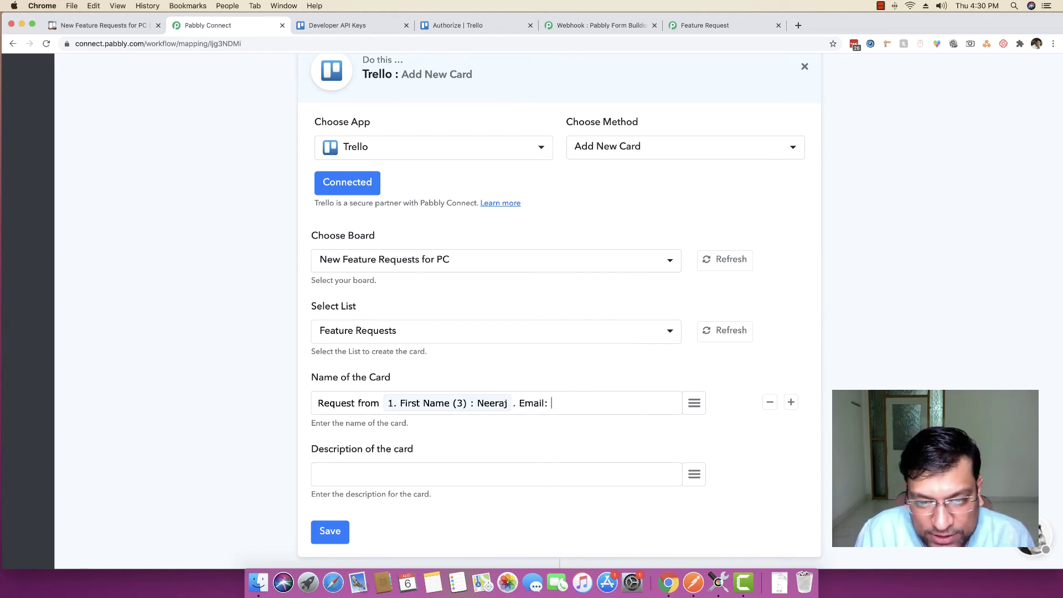
click(695, 403)
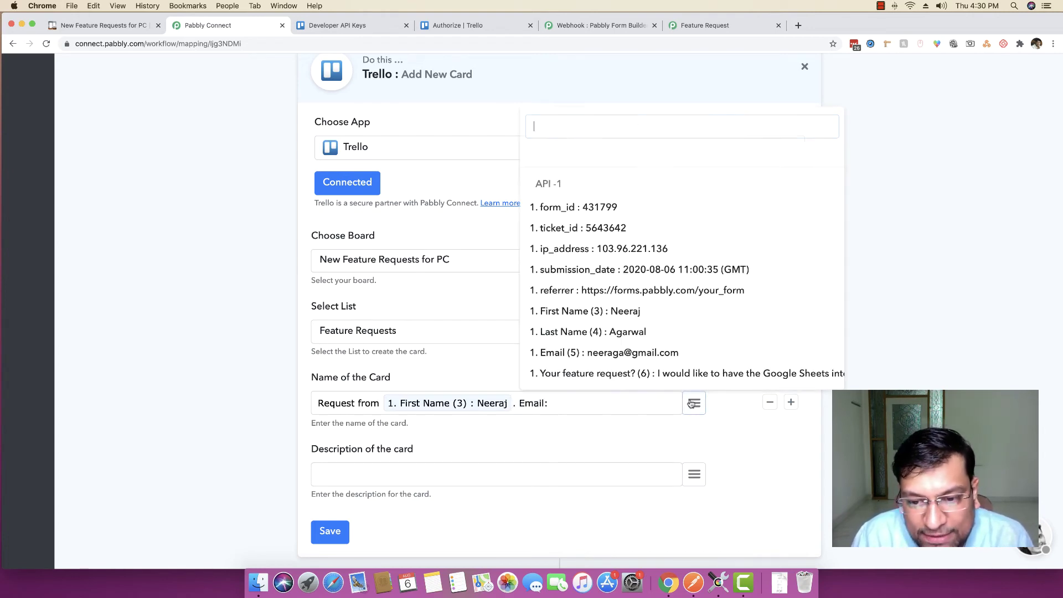
click(658, 359)
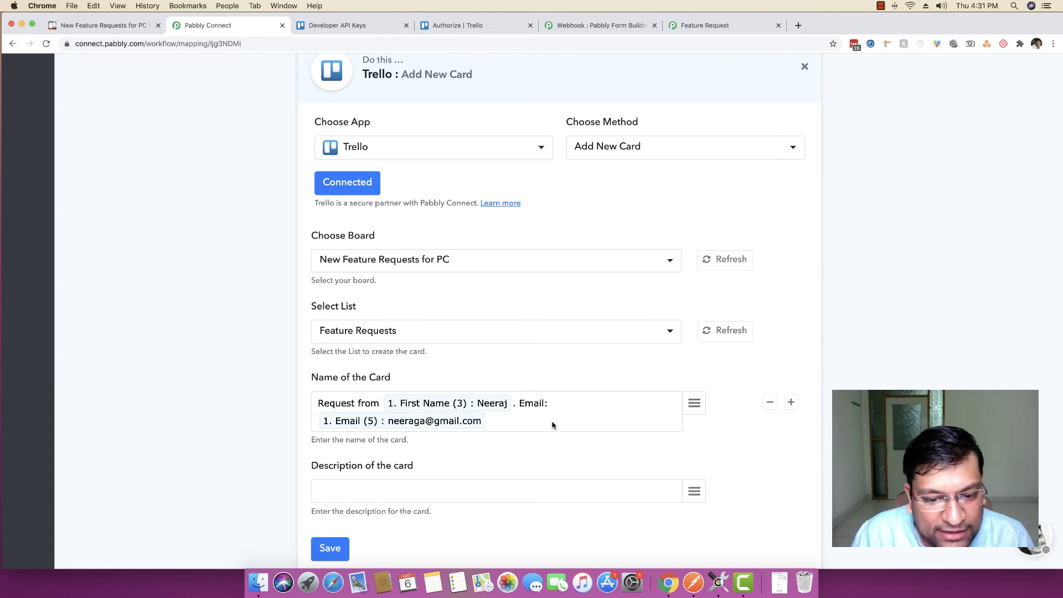
Map the feature request answer into the card Description, adding the word 'Customer'
click(509, 491)
scroll(609, 459, down, 2)
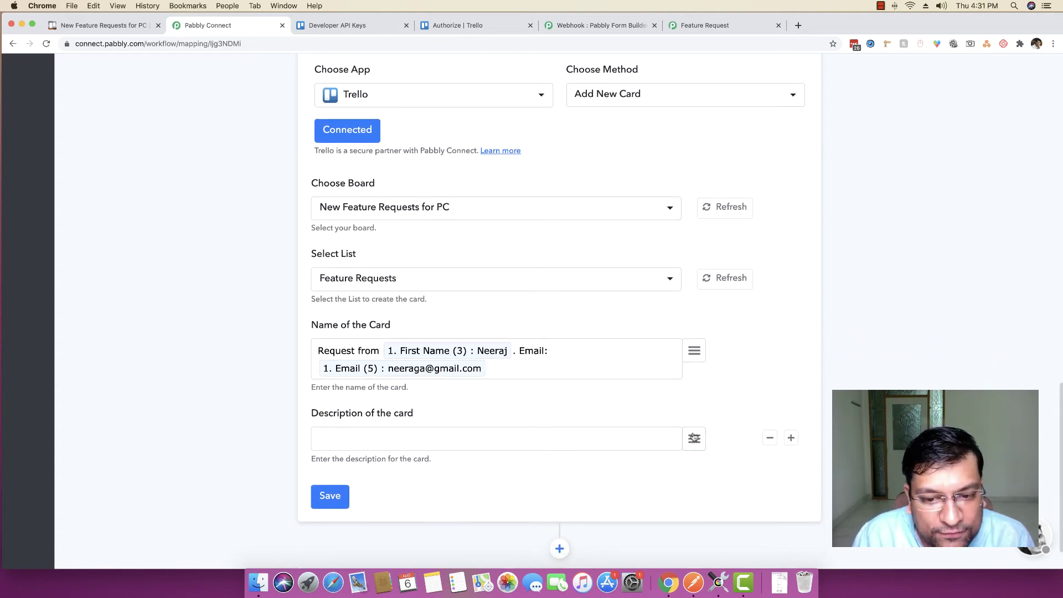
click(694, 438)
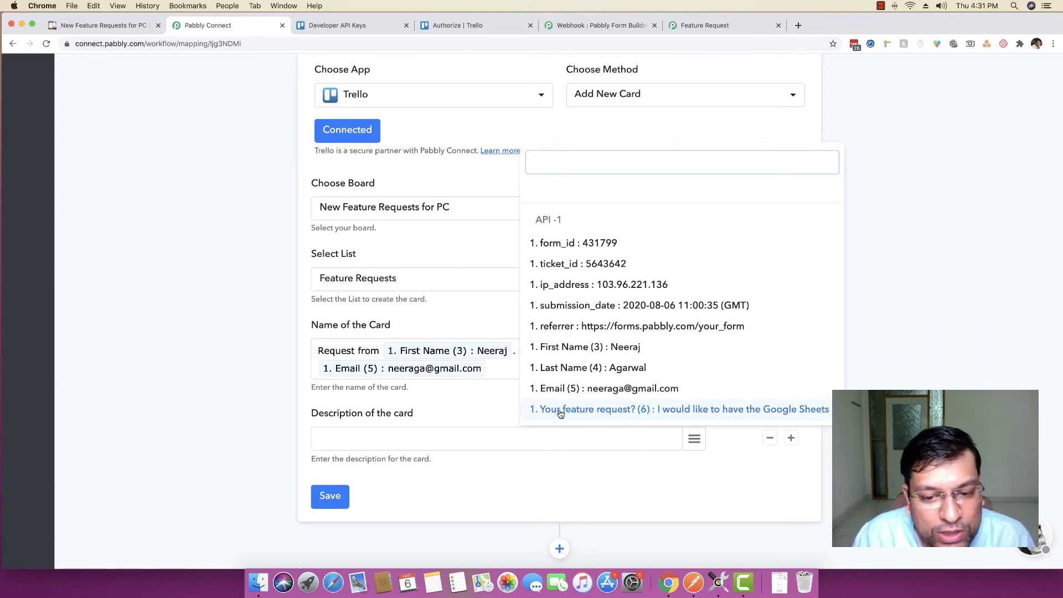
click(617, 410)
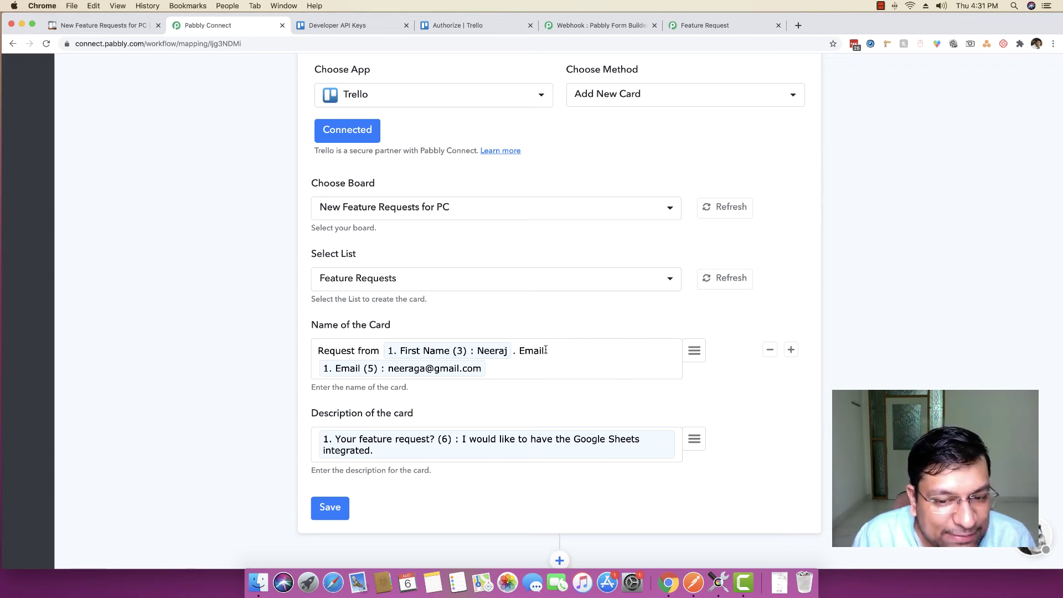
text(Customer)
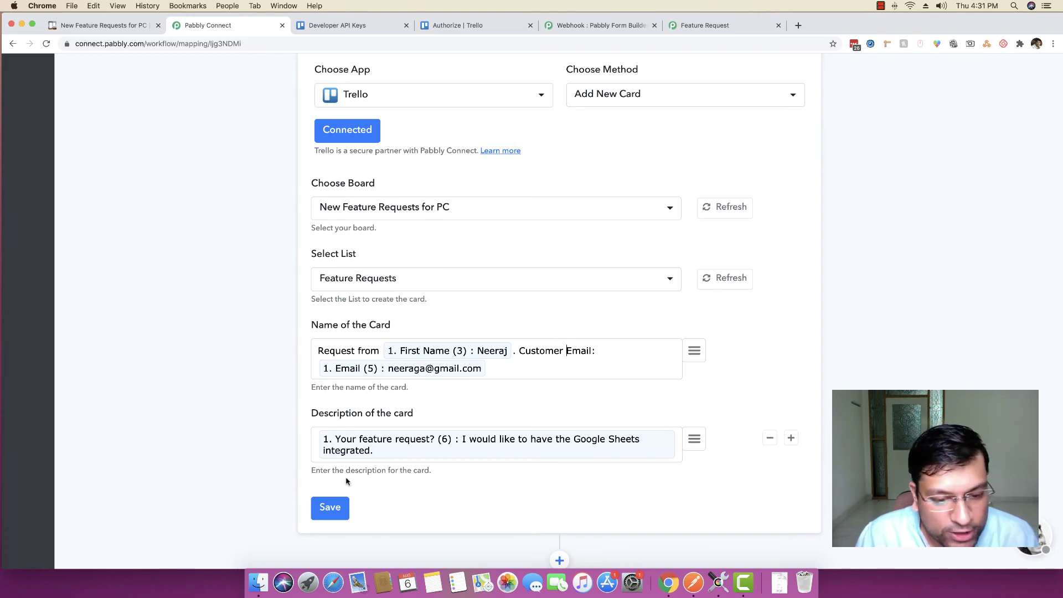
Save the Trello card action and send a test request to create a card
click(325, 510)
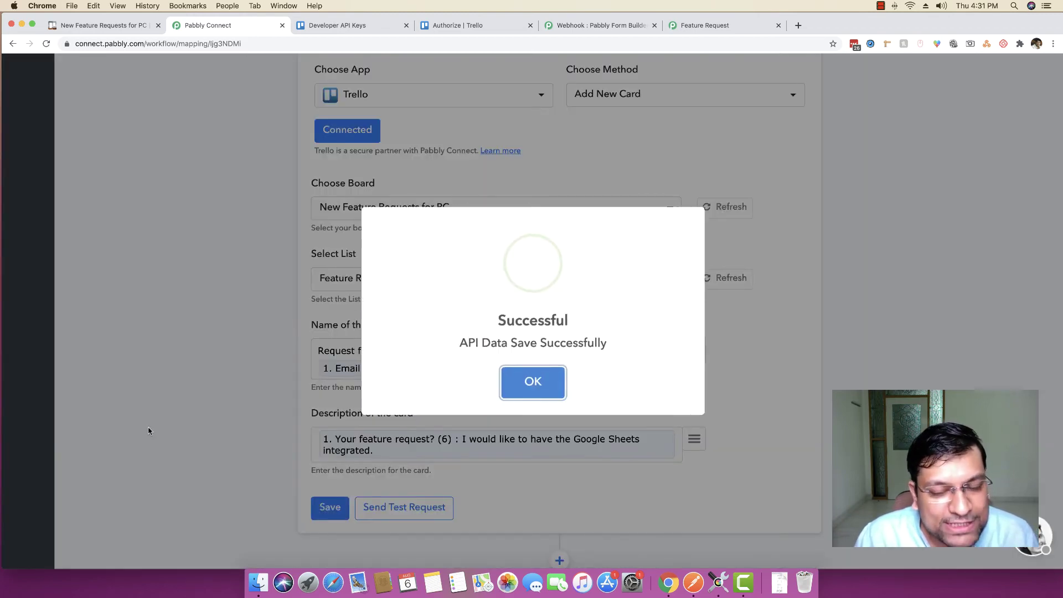
click(529, 385)
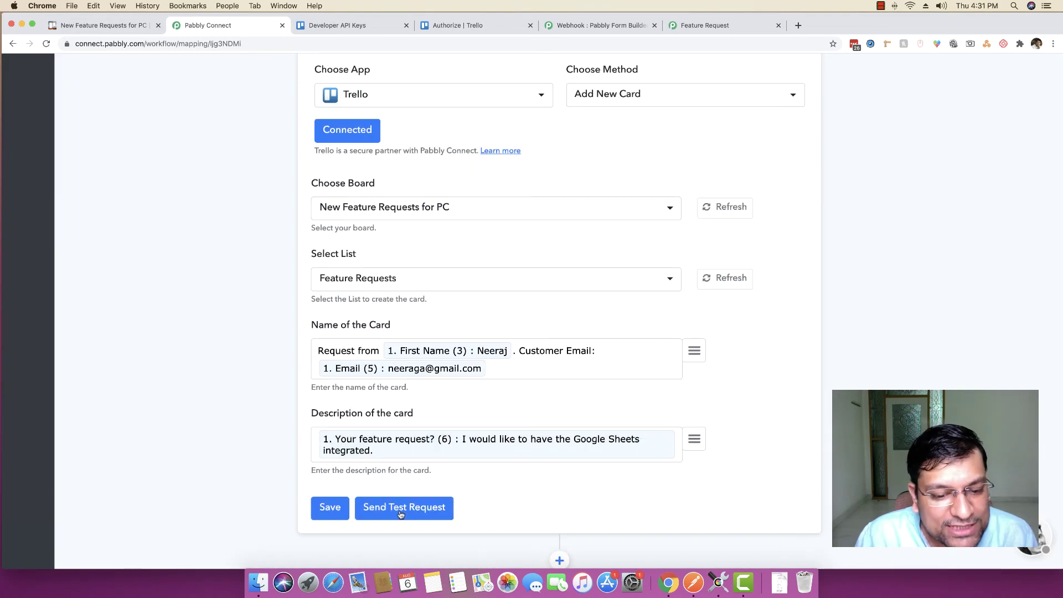
click(400, 508)
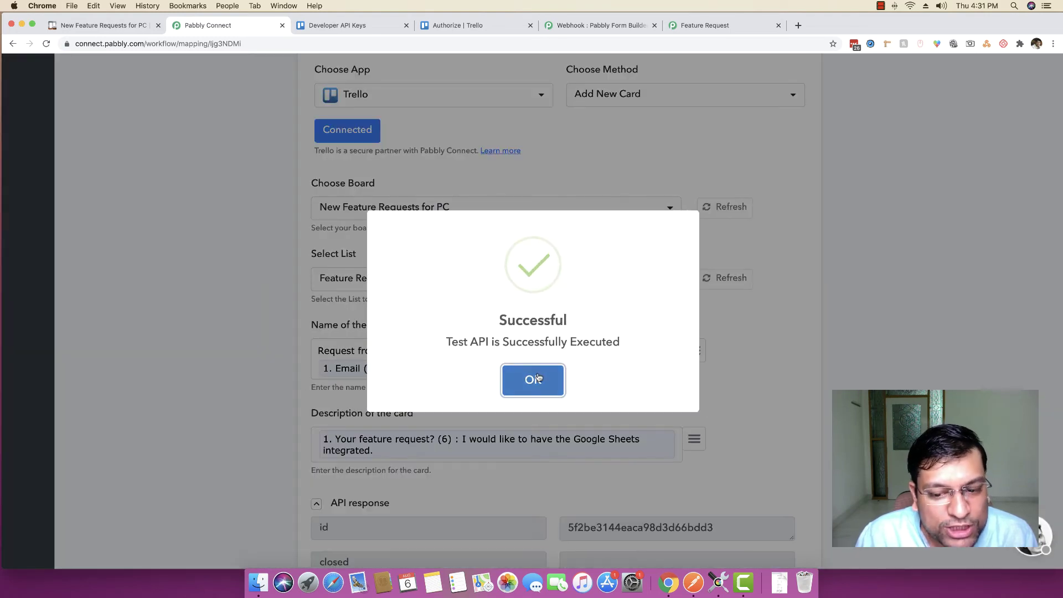
click(531, 380)
click(114, 28)
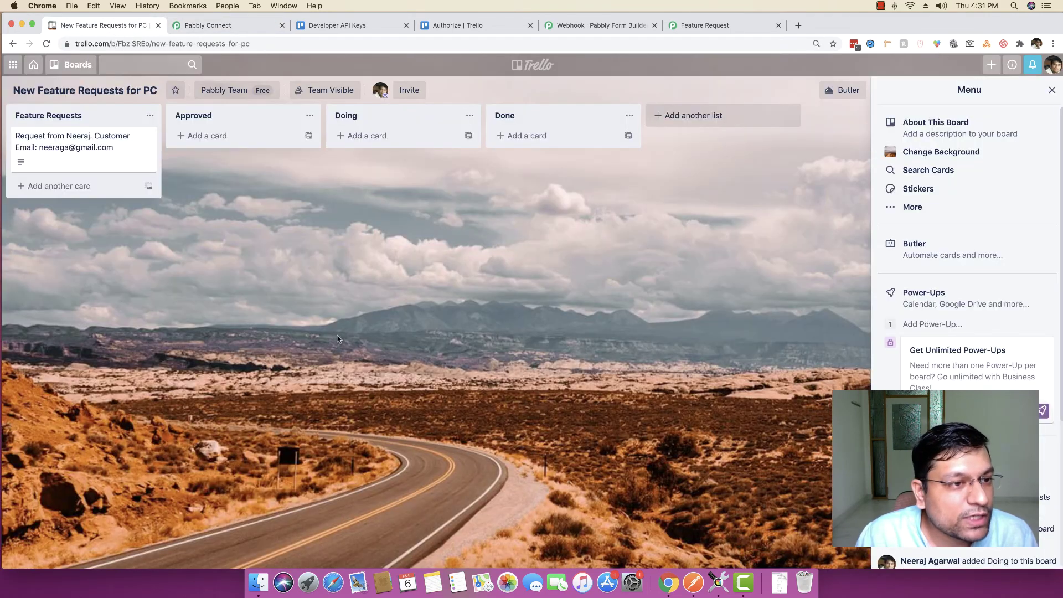
Inspect the new card's Google Sheets integration request description, then switch back to Pabbly Connect
click(88, 154)
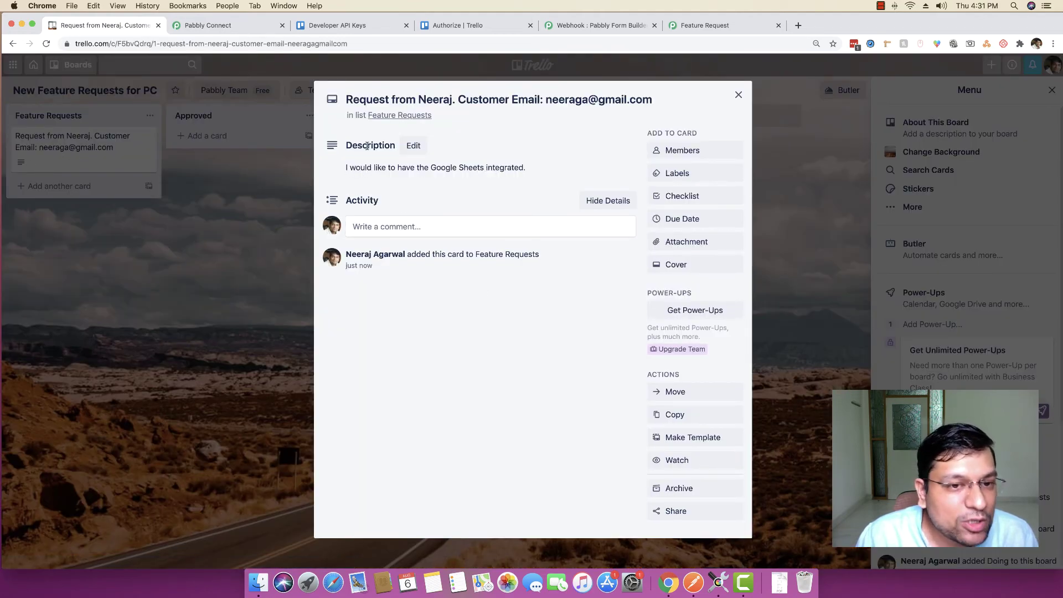
click(738, 95)
key(ctrl+Tab)
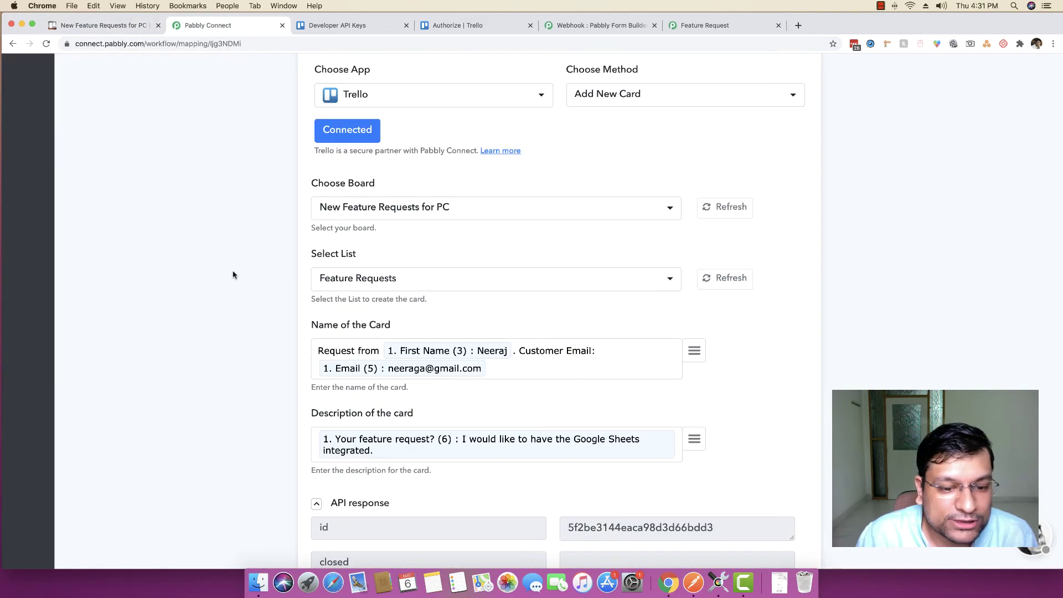
Collapse the test API response and save the Trello Add New Card step
scroll(221, 280, down, 5)
click(328, 270)
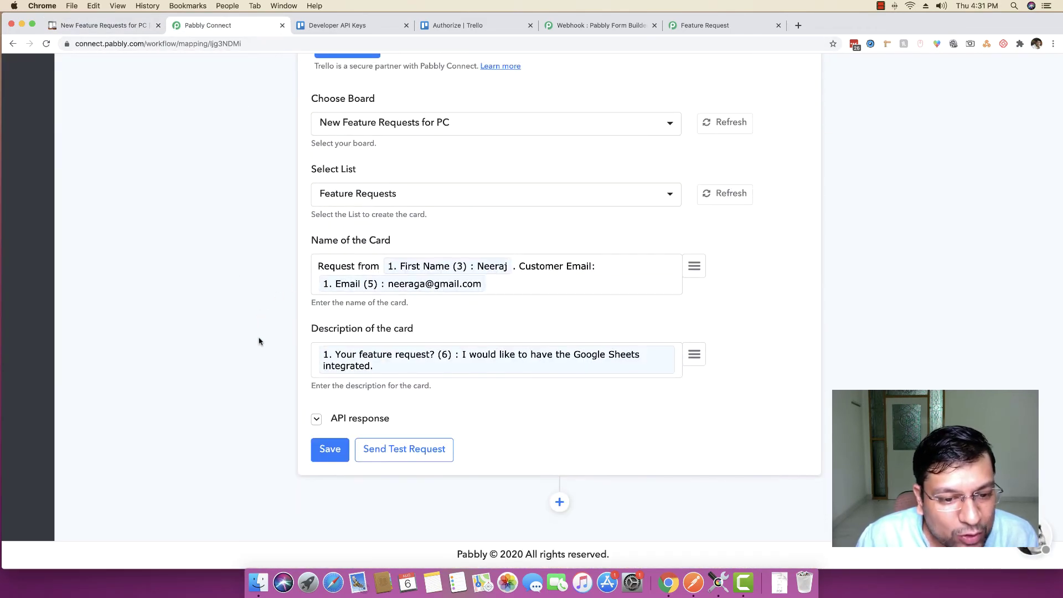
click(316, 420)
scroll(320, 412, down, 3)
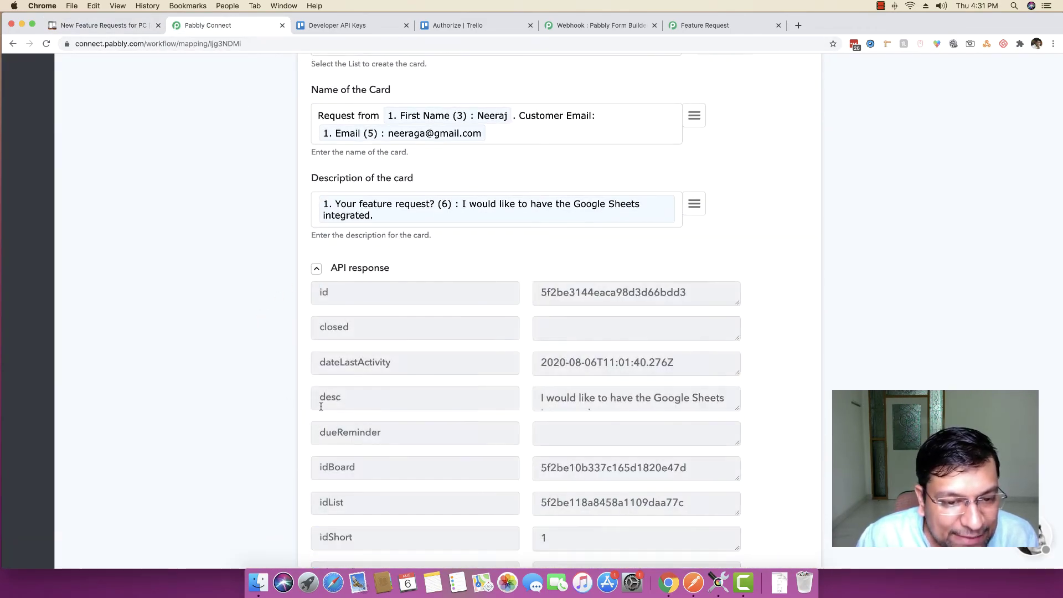
scroll(630, 270, down, 3)
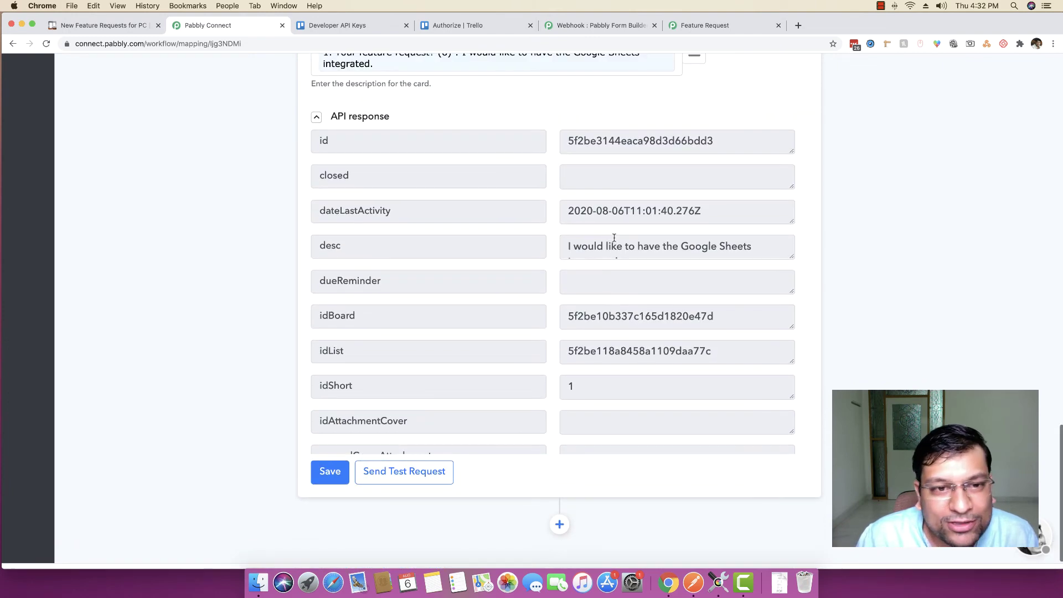
click(316, 118)
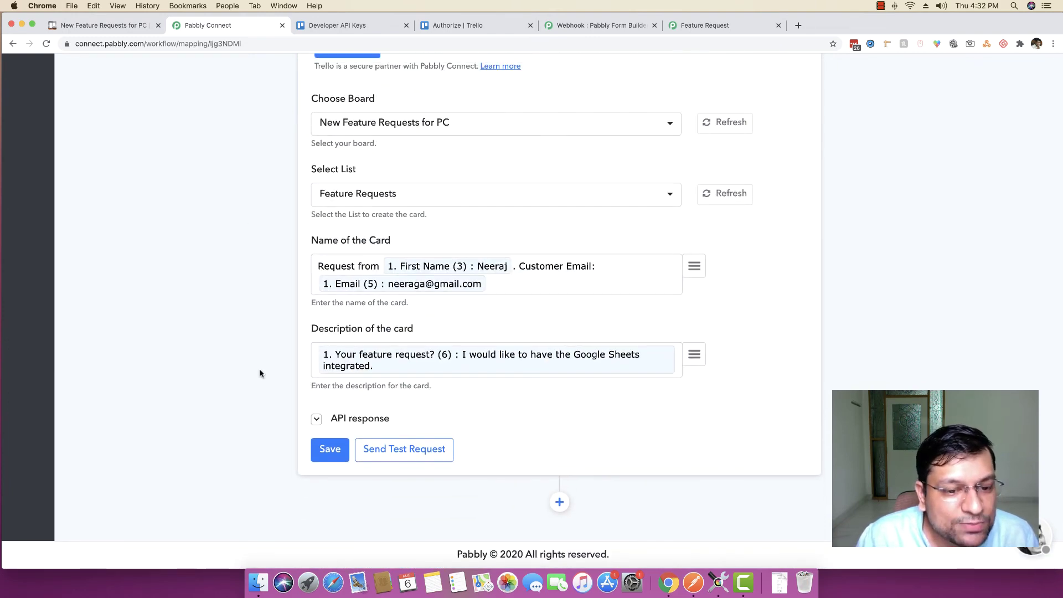
click(328, 455)
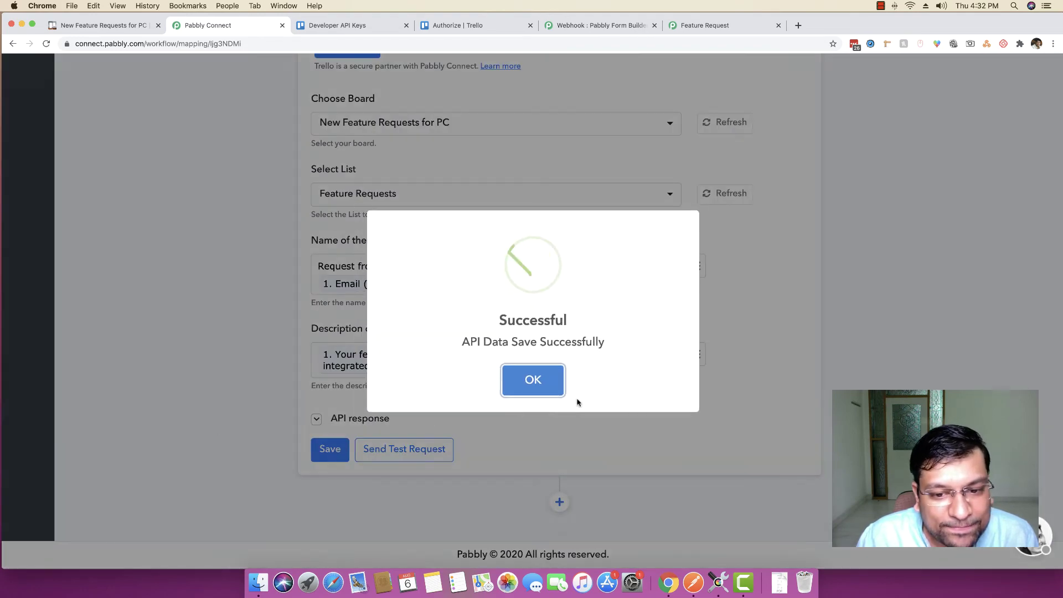
click(543, 382)
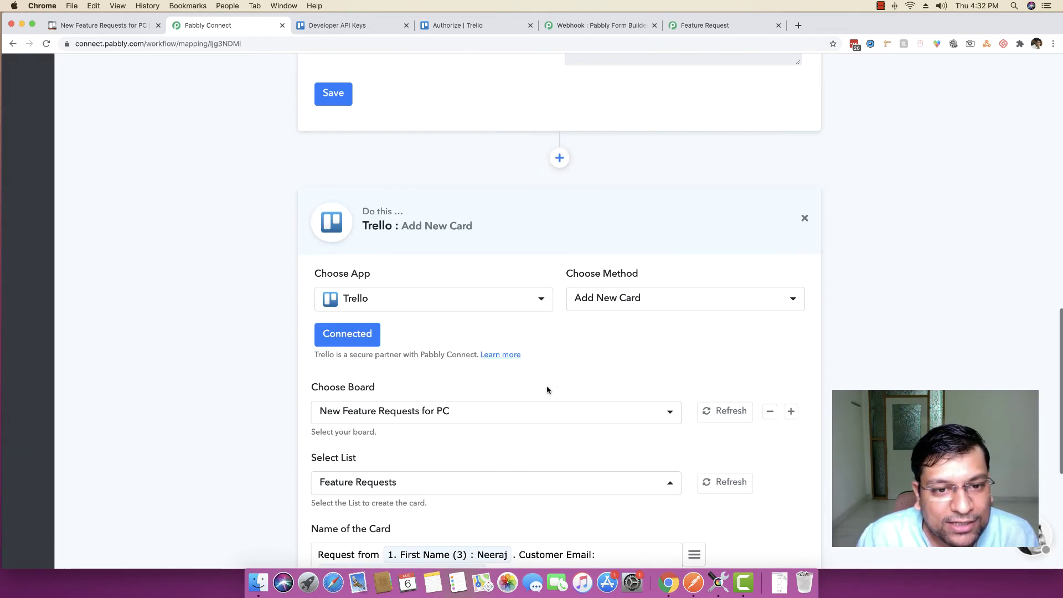
Collapse the Trello and Pabbly Form Builder trigger steps and return to the Trello board
click(550, 206)
scroll(223, 281, up, 10)
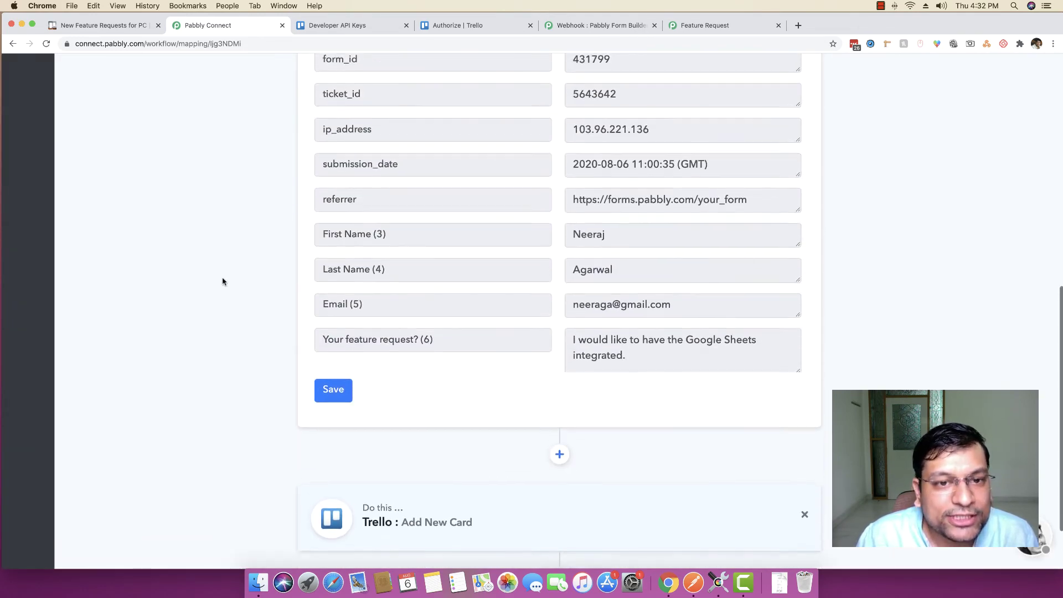
click(342, 290)
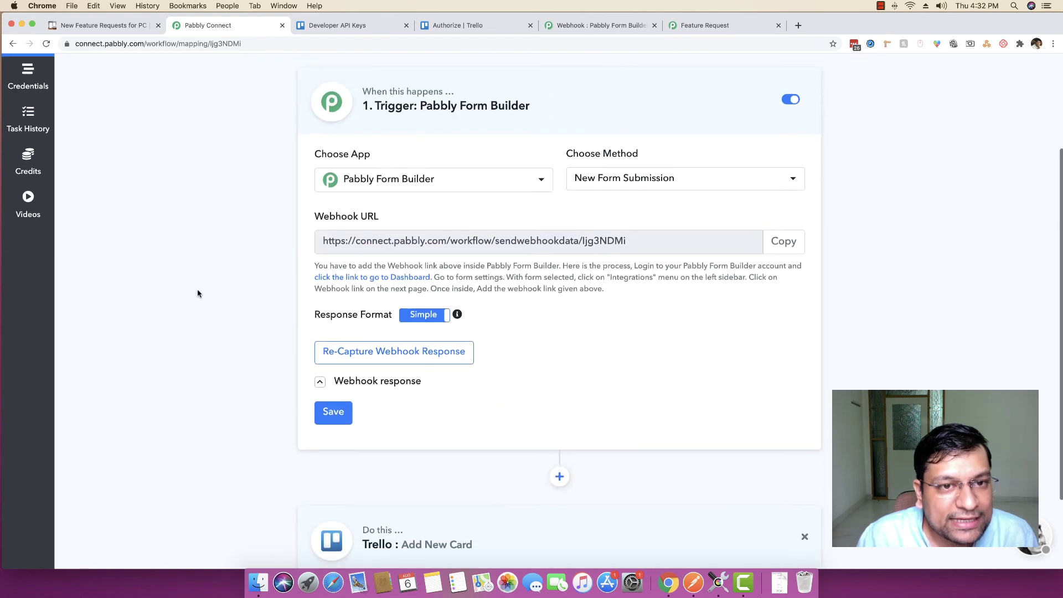
scroll(197, 293, up, 2)
click(560, 170)
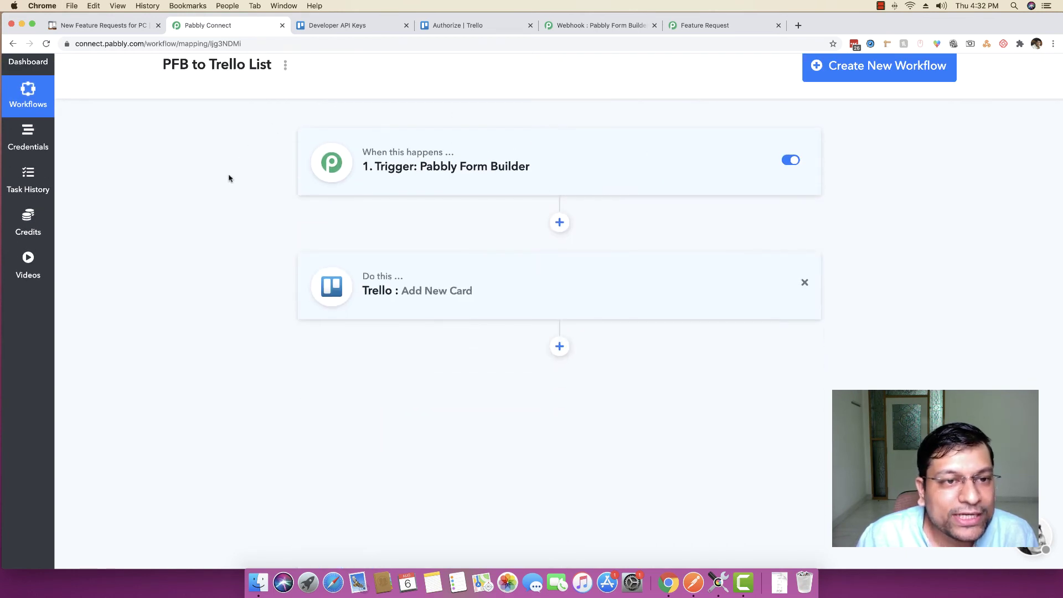
scroll(296, 200, up, 2)
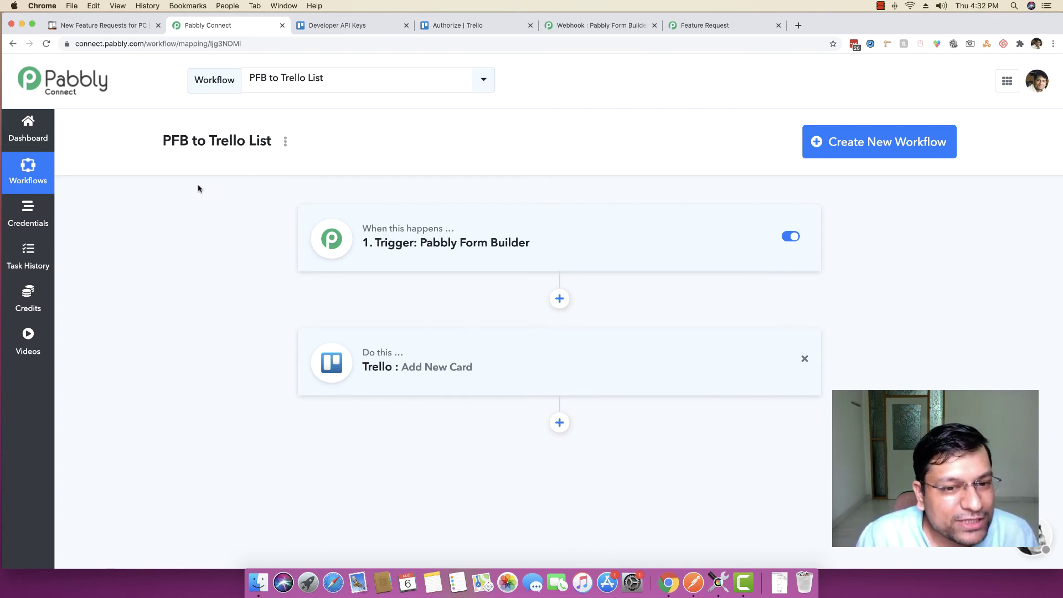
click(83, 26)
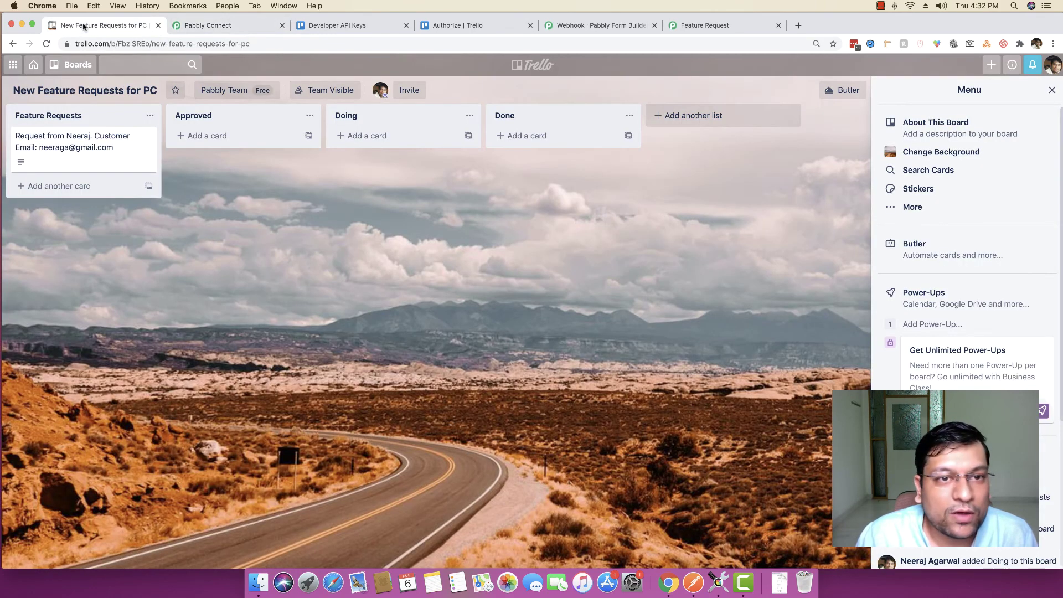
Close the Developer API Keys, Authorize and Webhook tabs and reload the Feature Request form
click(406, 26)
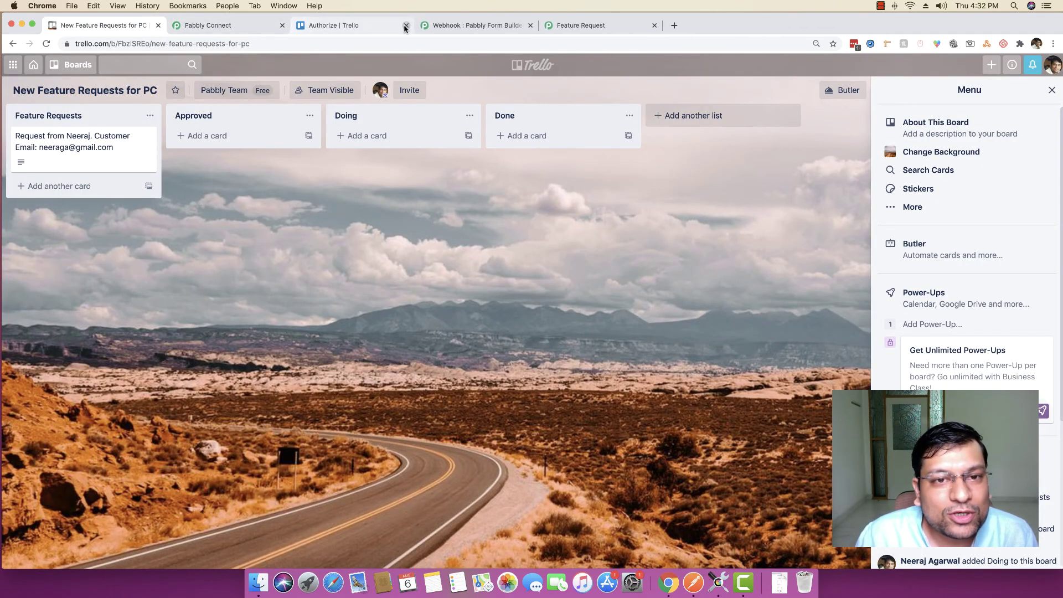
click(406, 25)
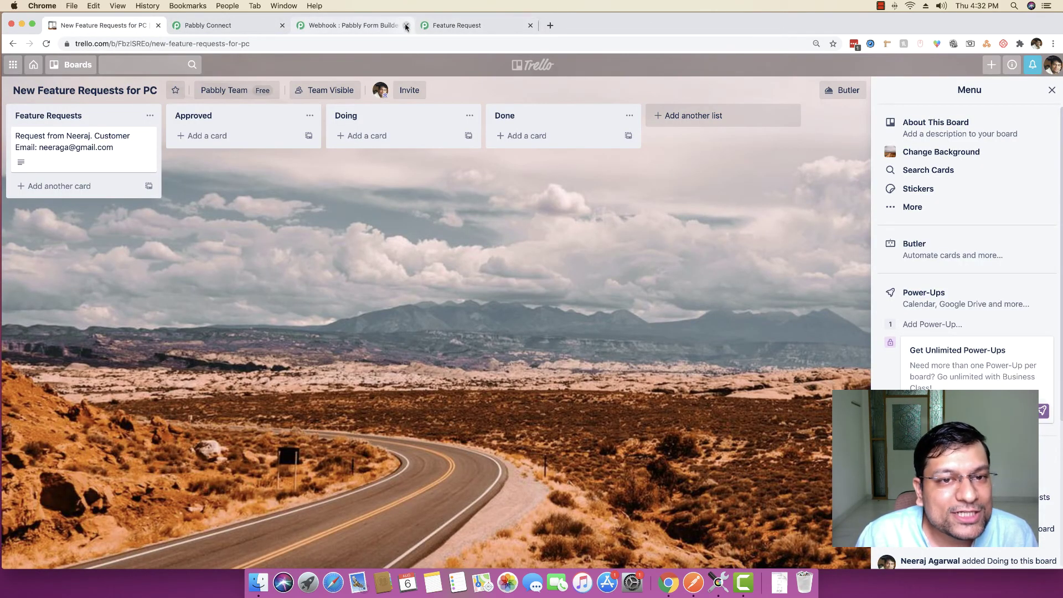
click(406, 25)
click(344, 26)
click(316, 39)
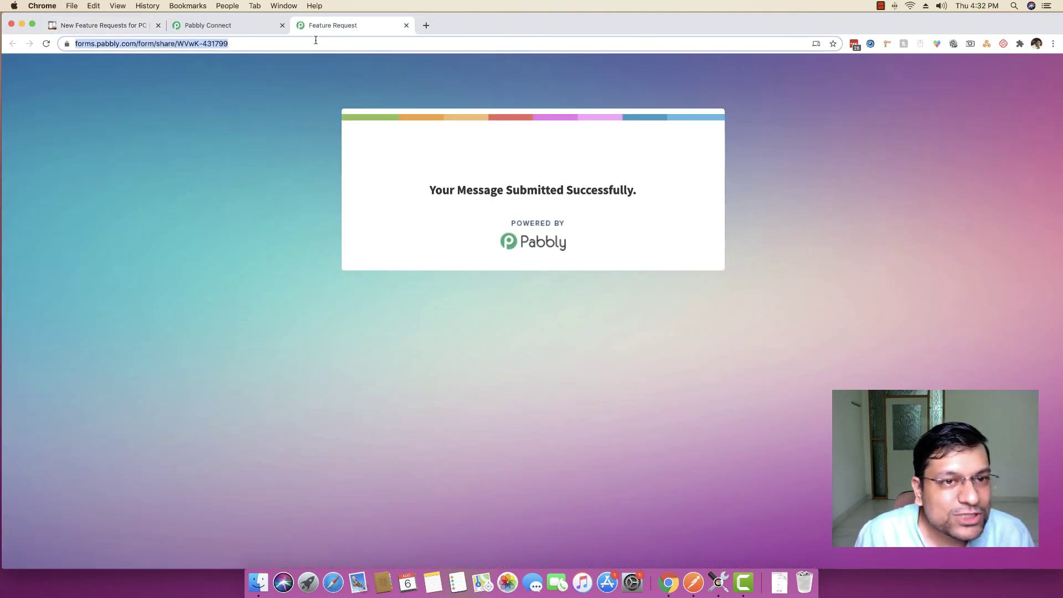
key(Return)
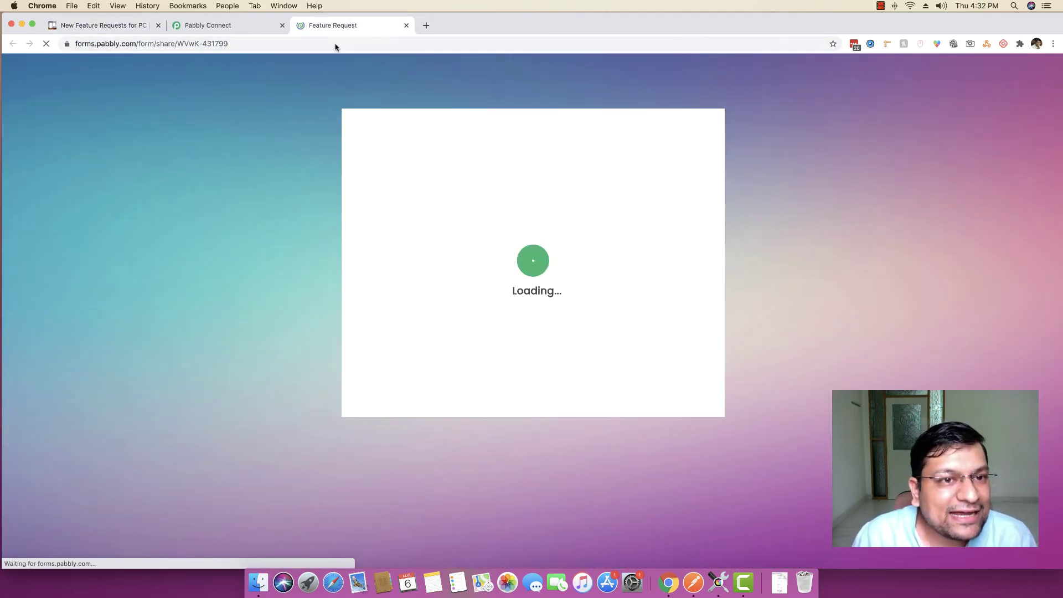
Submit the requester's name and e-mail with 'How about the Trello Integration? Are you launching it soon?'
click(431, 257)
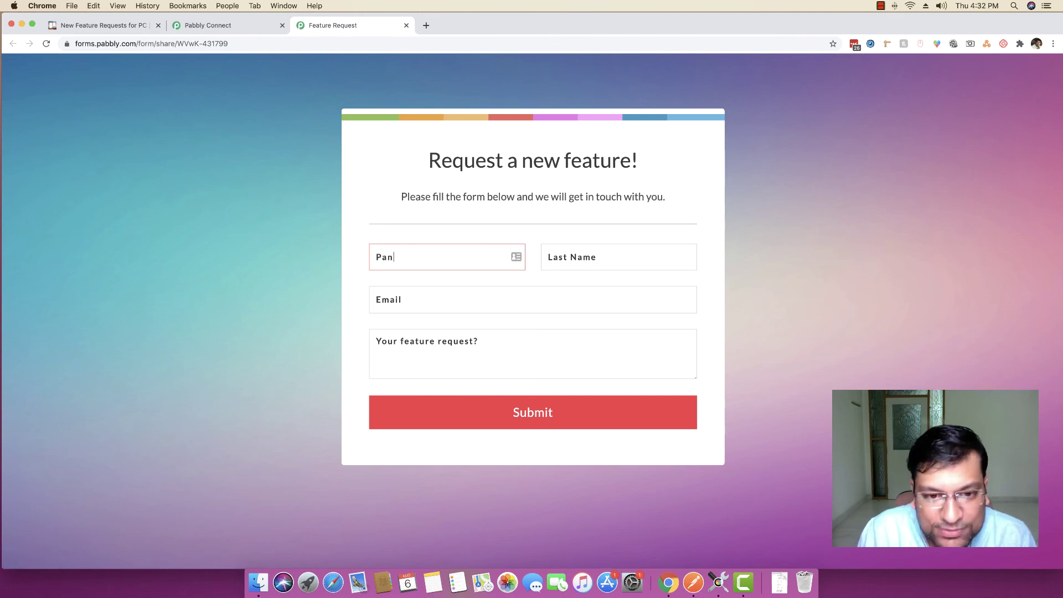
key(Tab)
key(Tab)
text(oa)
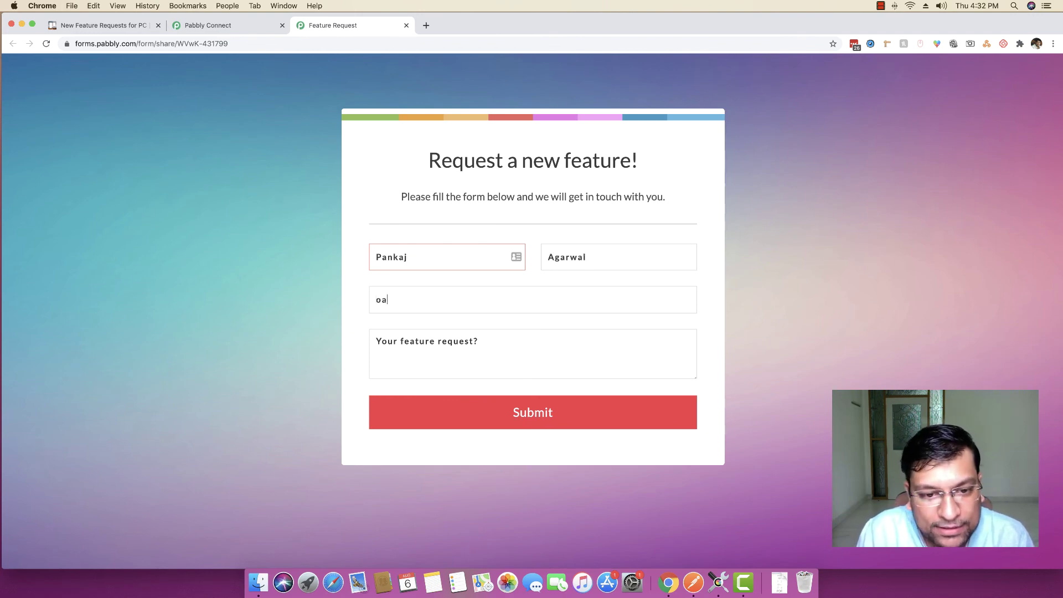
text(n)
key(BackSpace)
key(BackSpace)
key(BackSpace)
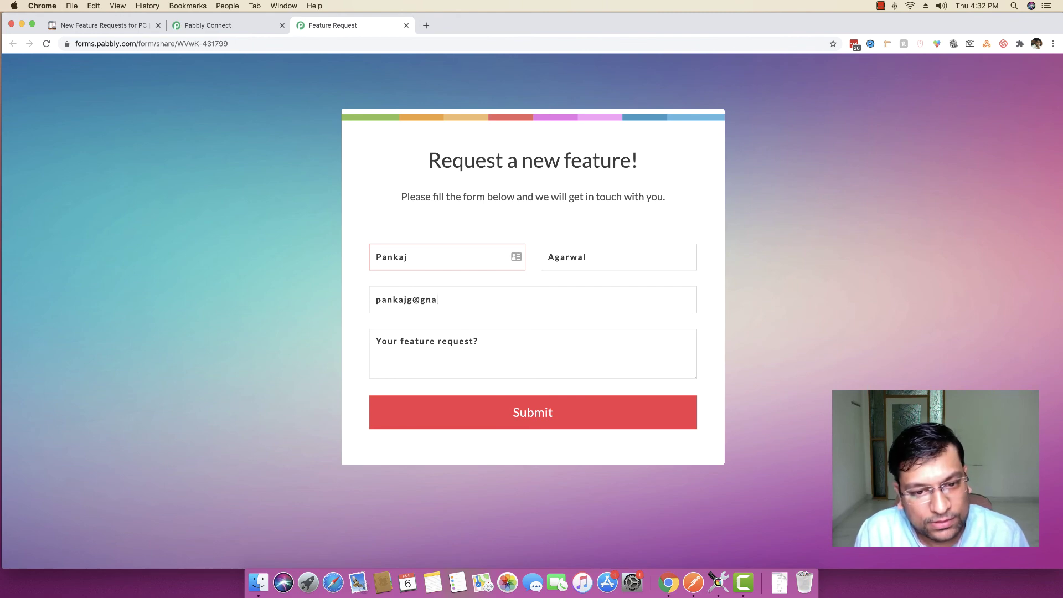
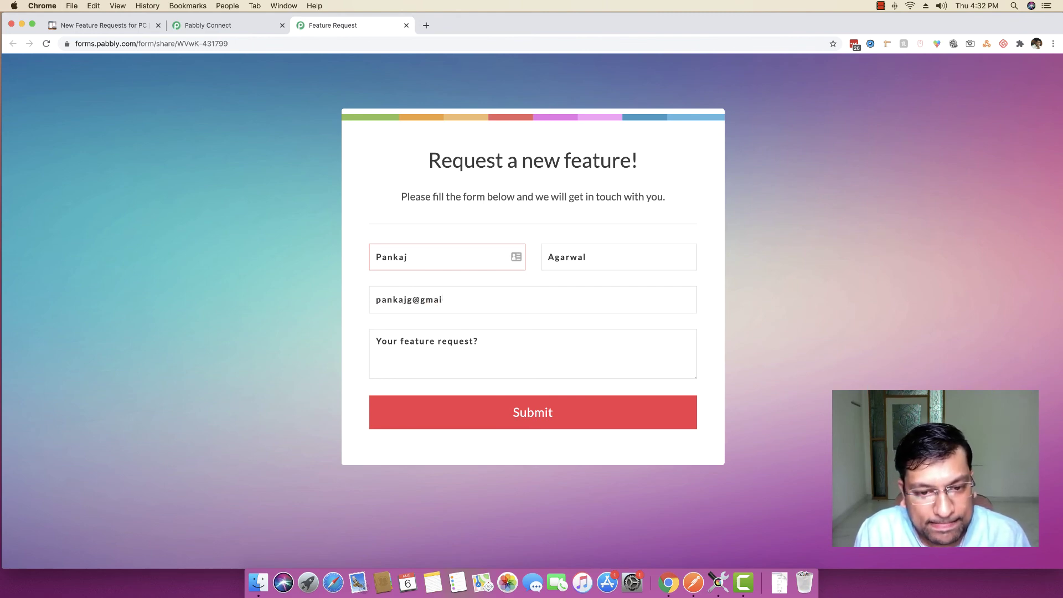
key(Tab)
text(How)
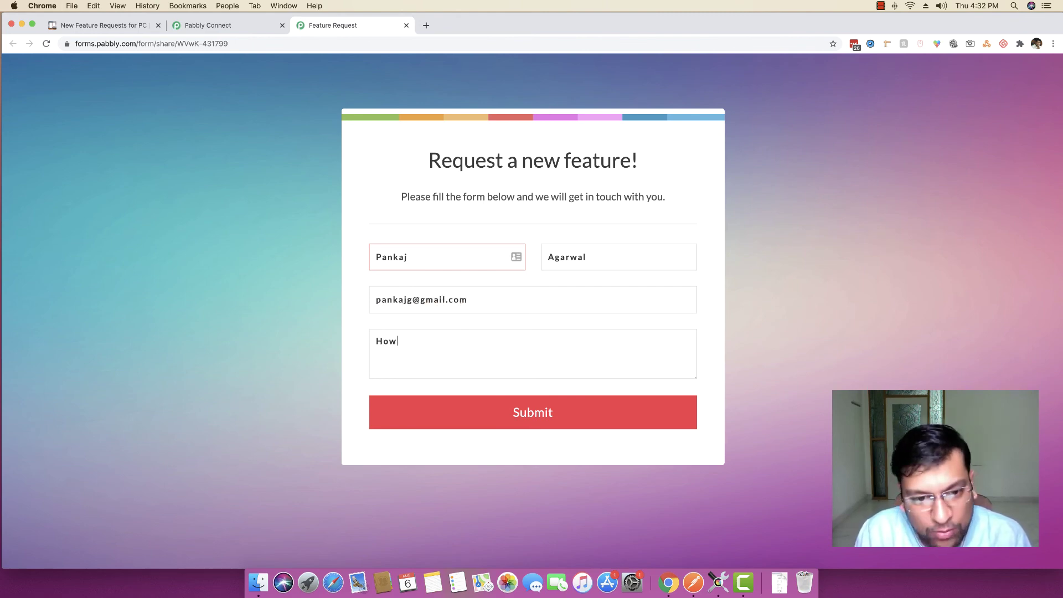
text( abouyt)
text( e)
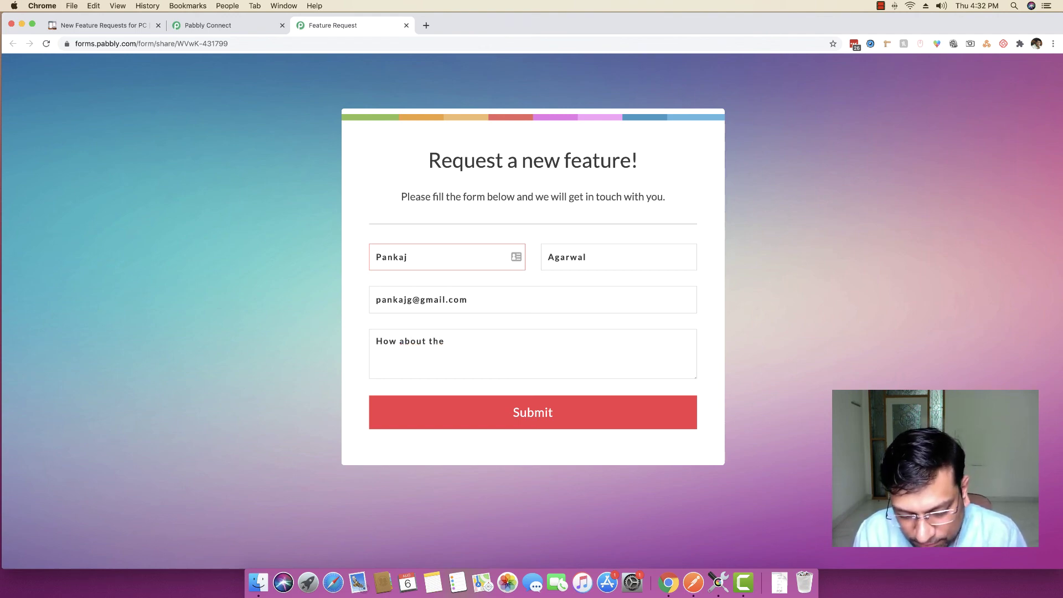
text(h Treelo Int)
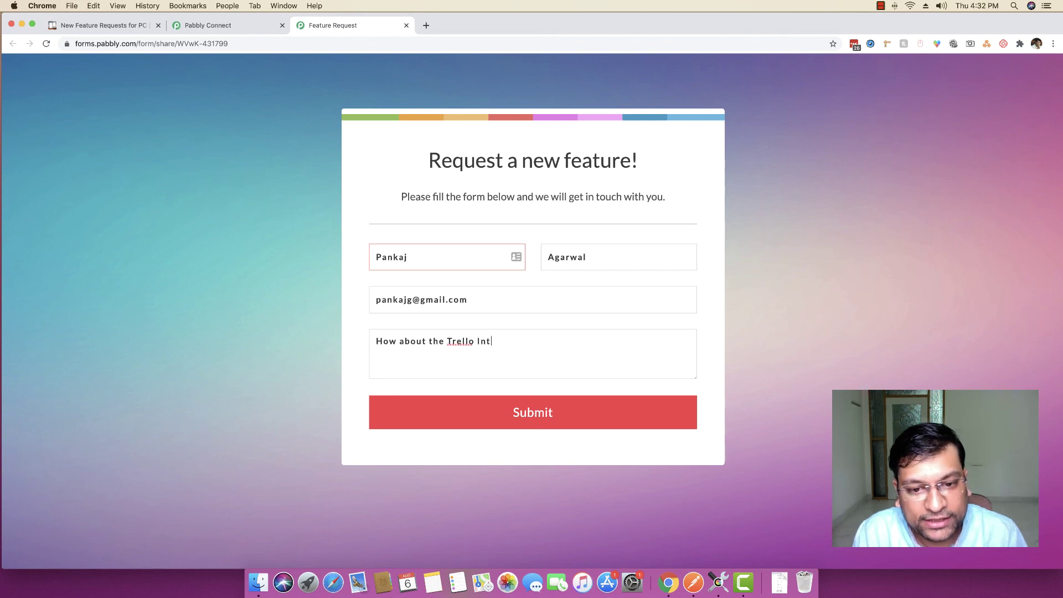
text(egration? Are y)
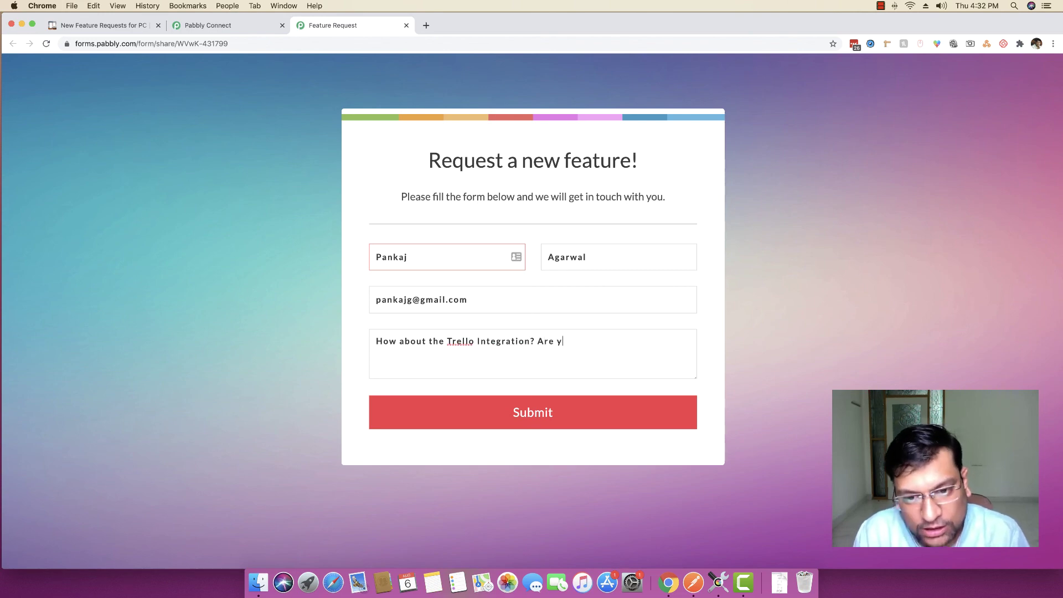
text(ou aaun)
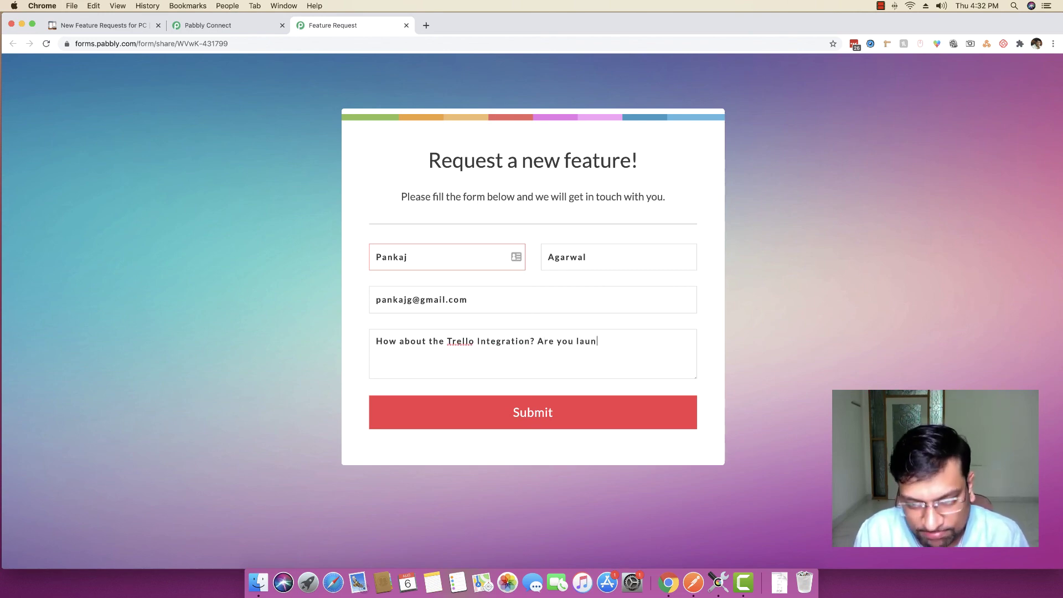
text(ching it soon?)
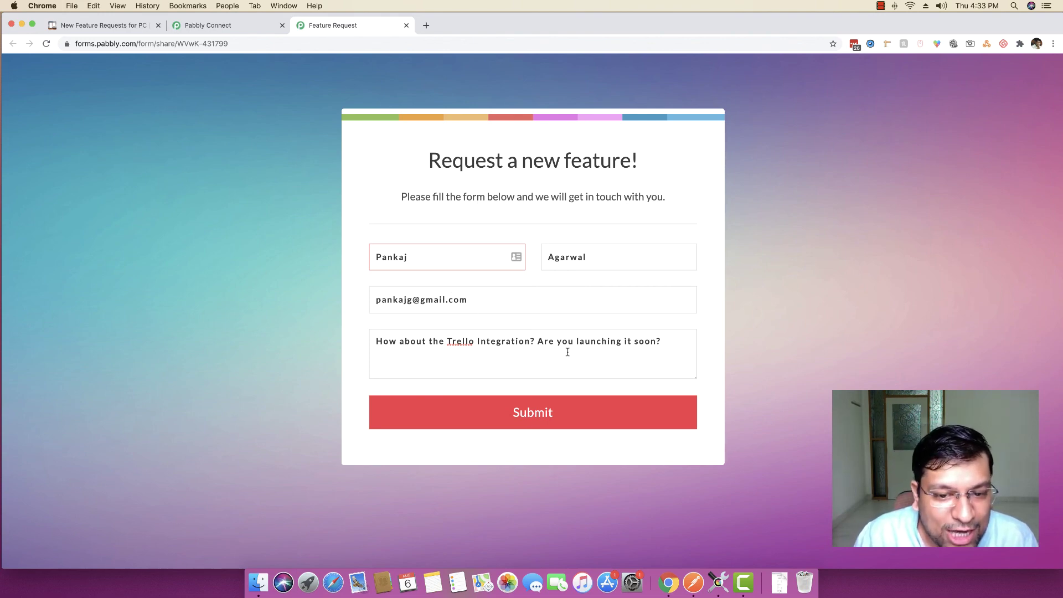
click(551, 411)
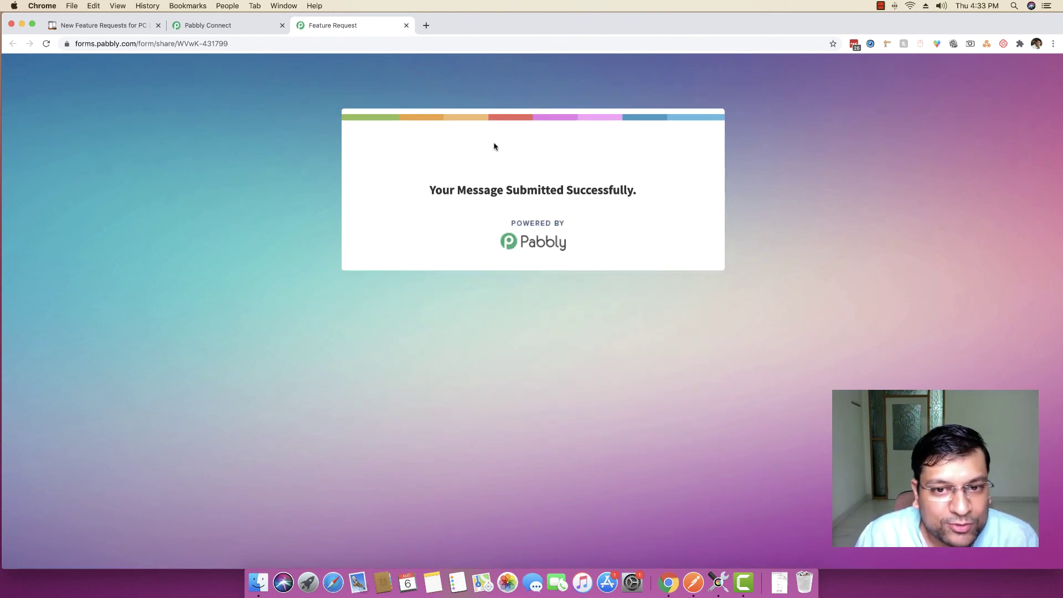
Open the second Feature Requests card and check its Trello Integration question description
click(122, 27)
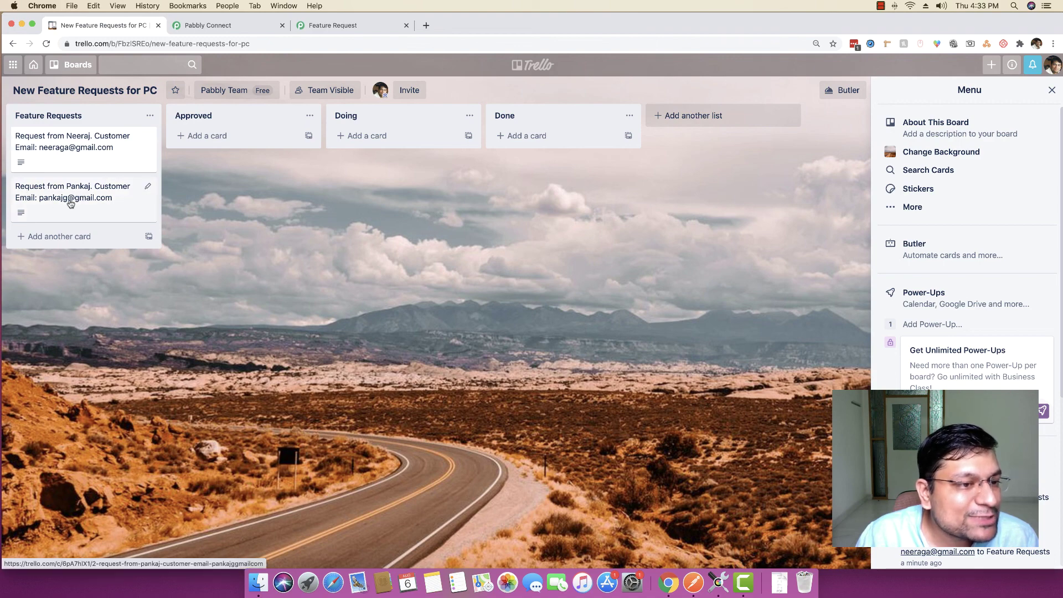
click(102, 203)
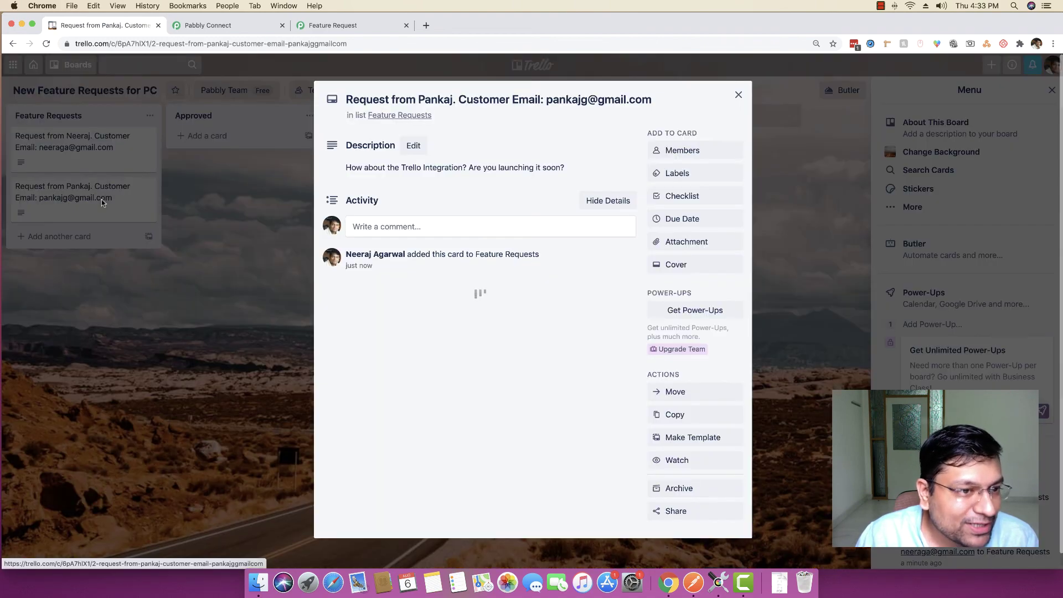
drag(346, 168, 573, 175)
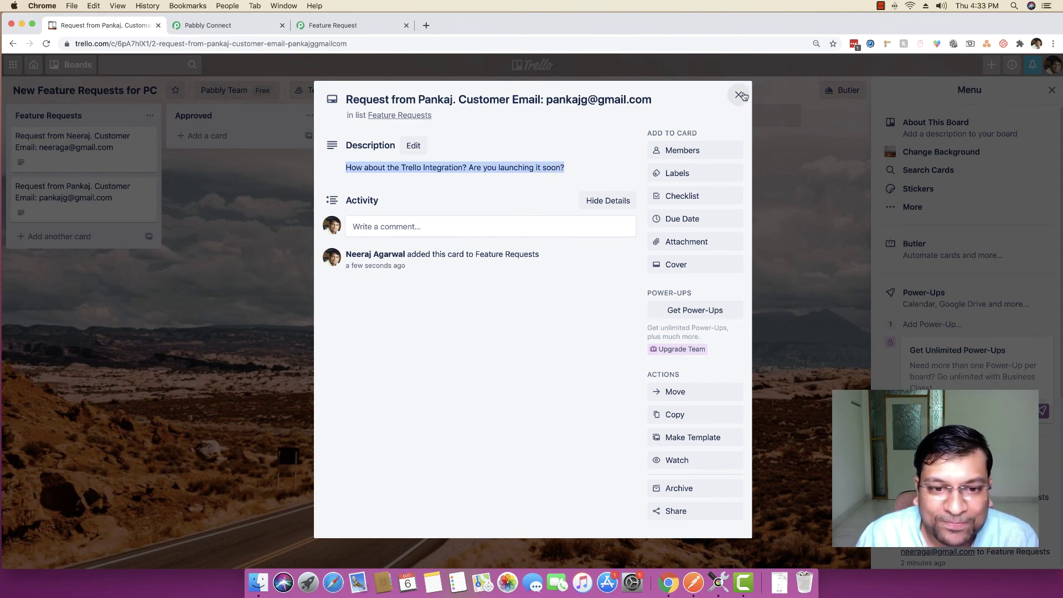
click(738, 95)
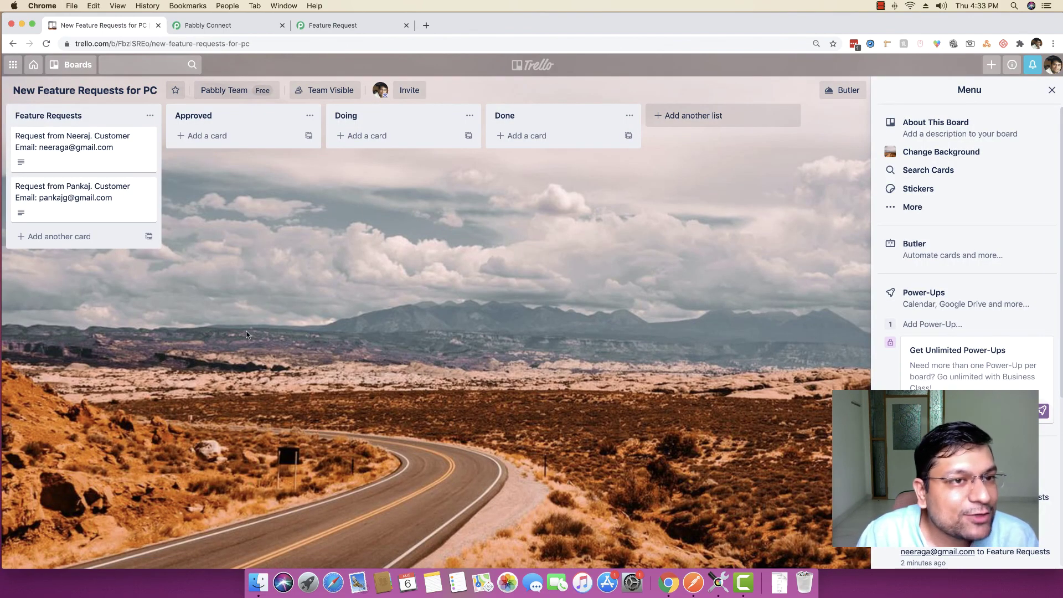